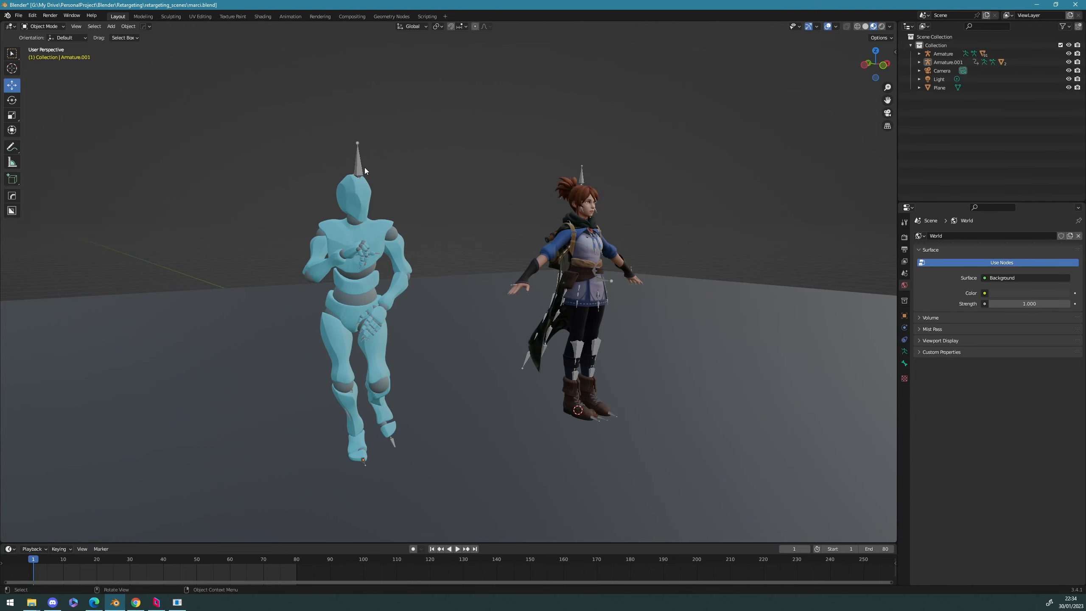
# Step: Examine the blue mannequin rig and the character rig from several angles, selecting each armature in turn
pyautogui.click(363, 167)
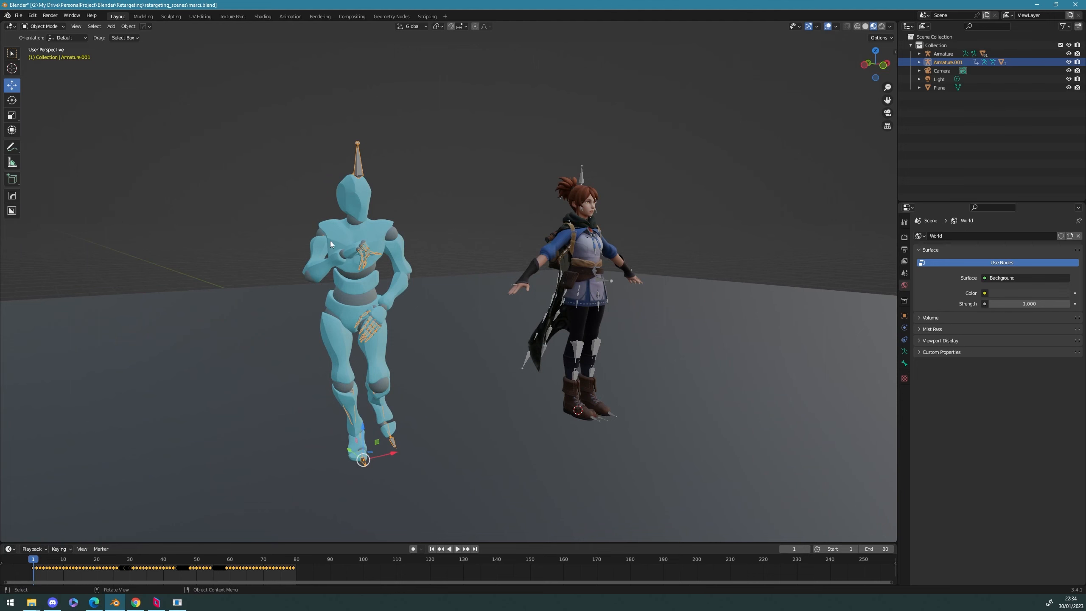
pyautogui.moveTo(472, 206); pyautogui.dragTo(400, 287, button='middle')
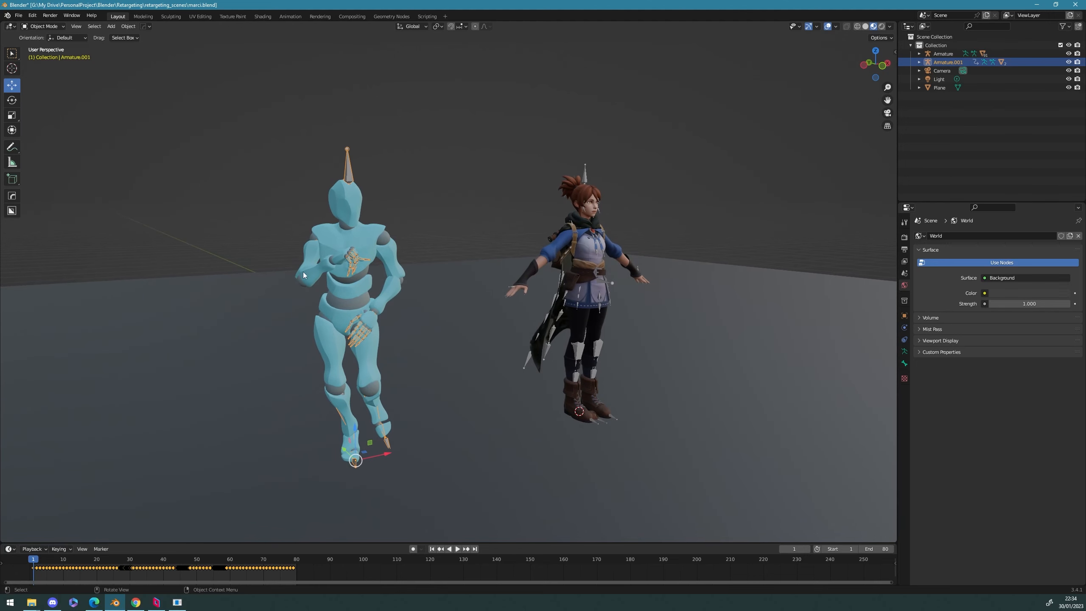
pyautogui.moveTo(601, 274); pyautogui.dragTo(352, 242, button='middle')
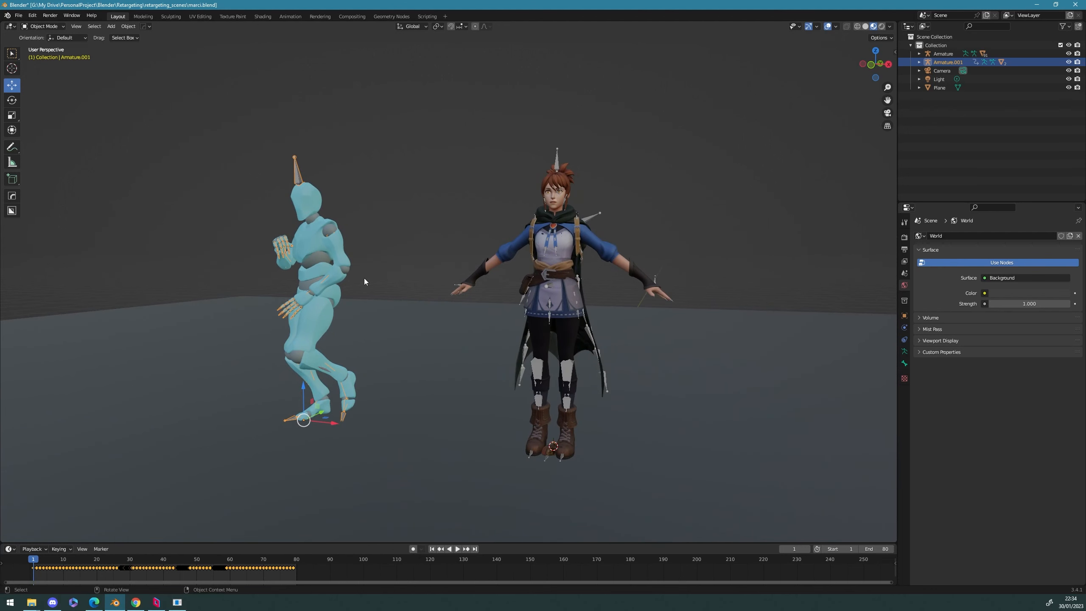
pyautogui.scroll(2, 364, 278)
pyautogui.keyDown('alt'); pyautogui.moveTo(662, 330); pyautogui.dragTo(697, 332); pyautogui.keyUp('alt')
pyautogui.scroll(-1, 680, 332)
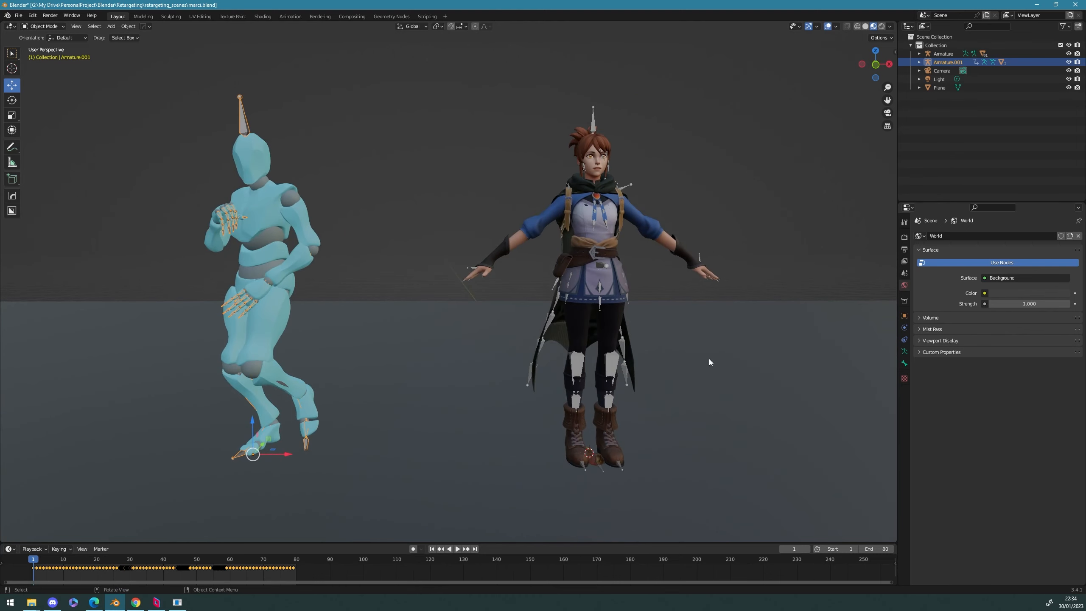
pyautogui.keyDown('alt'); pyautogui.moveTo(567, 242); pyautogui.dragTo(573, 286); pyautogui.keyUp('alt')
pyautogui.click(581, 297)
pyautogui.keyDown('alt'); pyautogui.moveTo(492, 396); pyautogui.dragTo(470, 376); pyautogui.keyUp('alt')
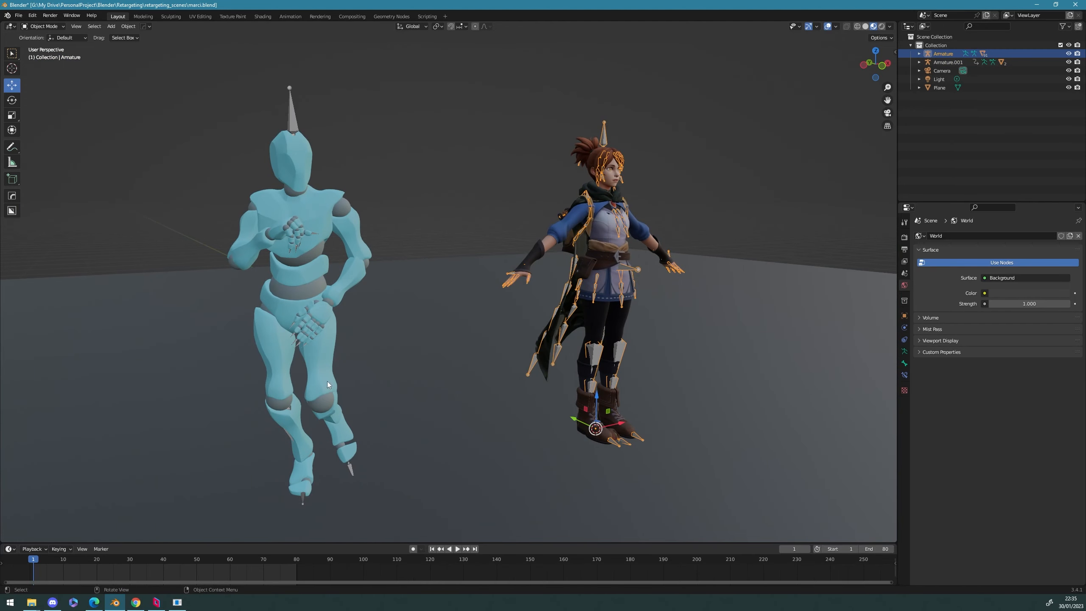
pyautogui.keyDown('alt'); pyautogui.moveTo(327, 380); pyautogui.dragTo(304, 303); pyautogui.keyUp('alt')
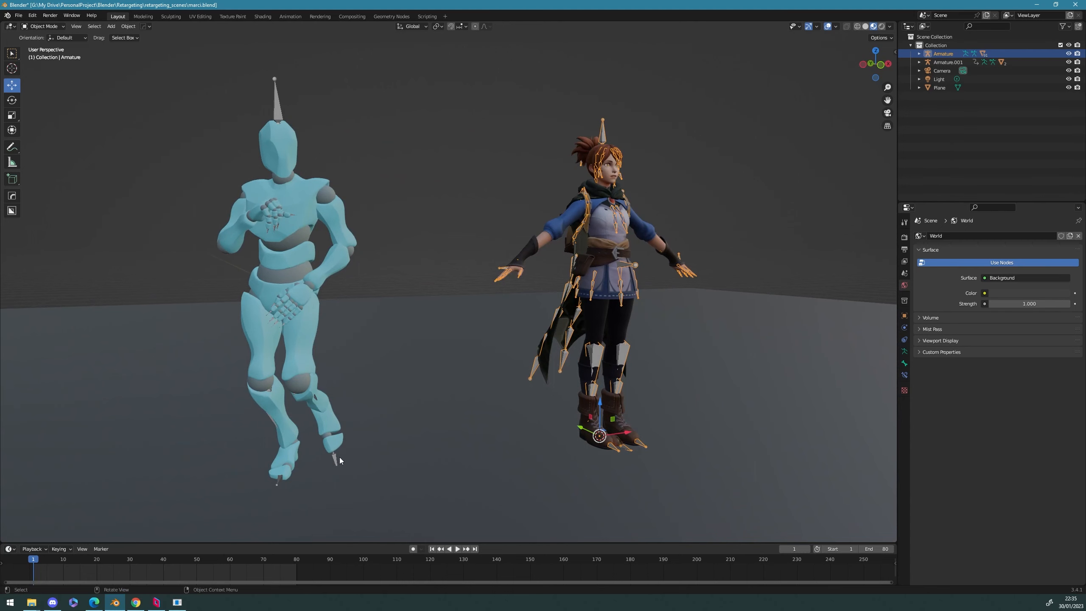
pyautogui.keyDown('alt'); pyautogui.moveTo(339, 456); pyautogui.dragTo(554, 318); pyautogui.keyUp('alt')
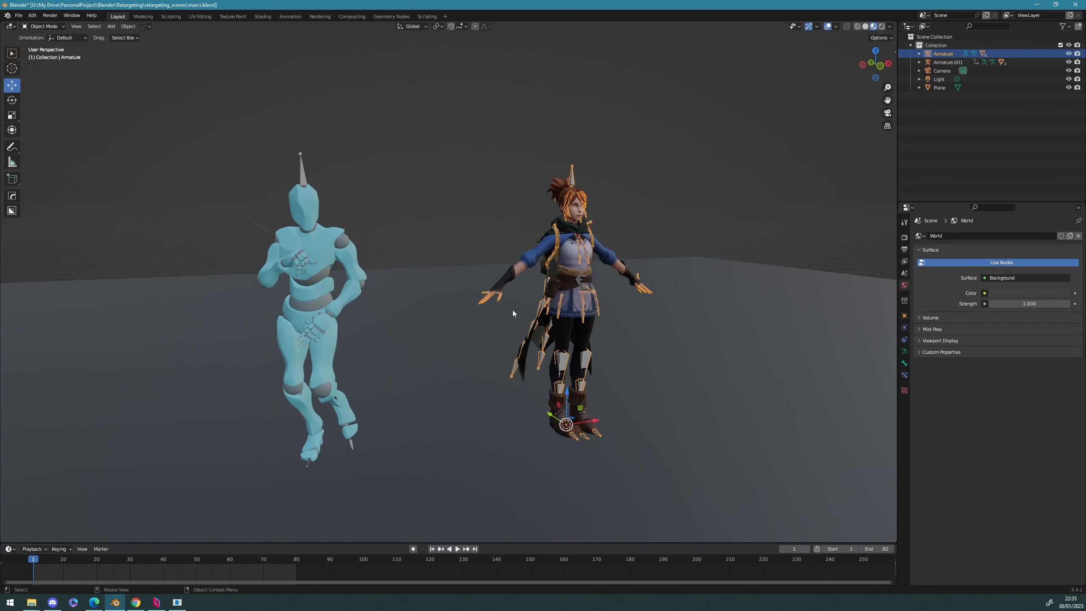
pyautogui.keyDown('alt'); pyautogui.moveTo(511, 350); pyautogui.dragTo(525, 338); pyautogui.keyUp('alt')
pyautogui.click(525, 208)
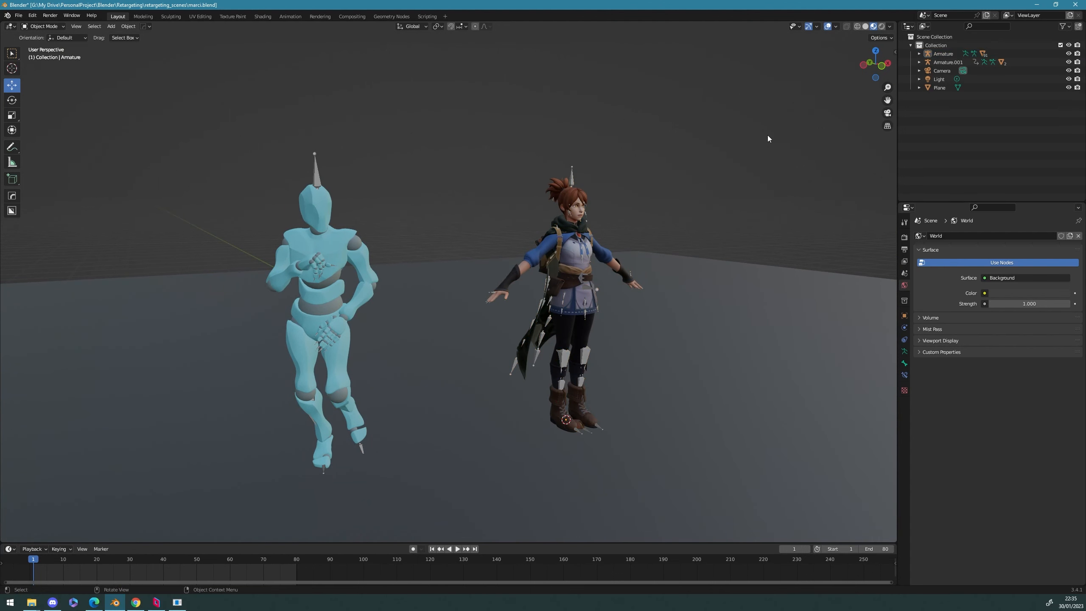
# Step: Bring up the Auto-Rig Pro tools for the viewport and expand the Remap settings
pyautogui.press('n')
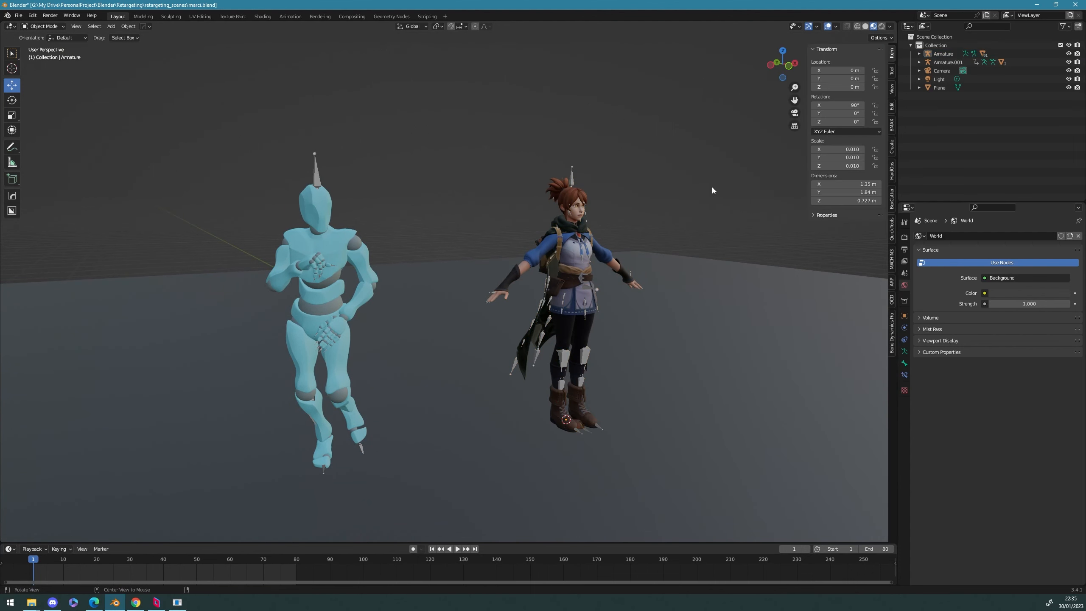
pyautogui.keyDown('alt'); pyautogui.moveTo(712, 187); pyautogui.dragTo(675, 206); pyautogui.keyUp('alt')
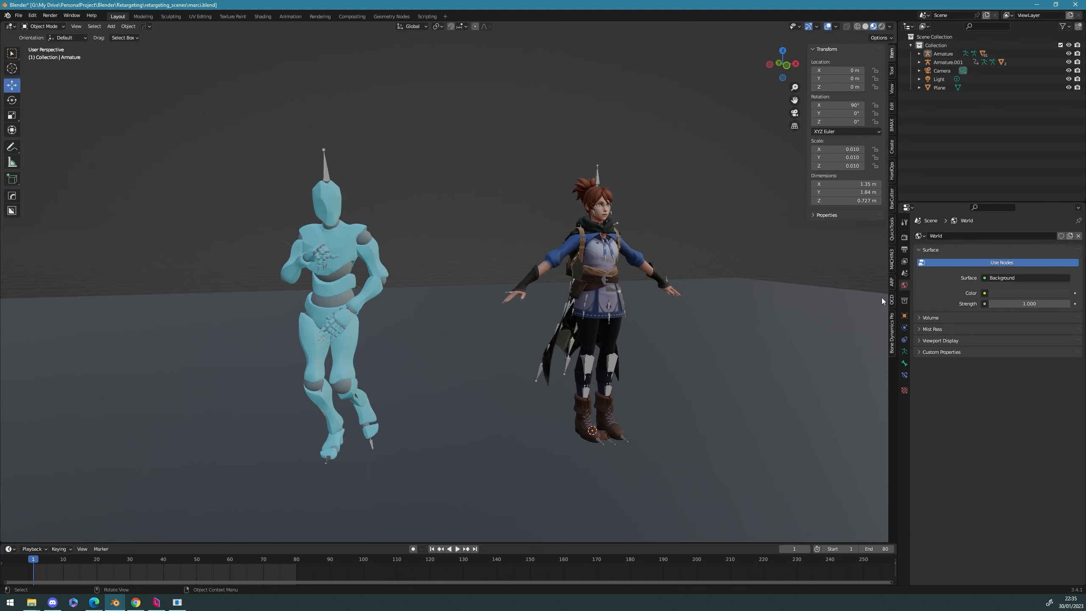
pyautogui.click(891, 282)
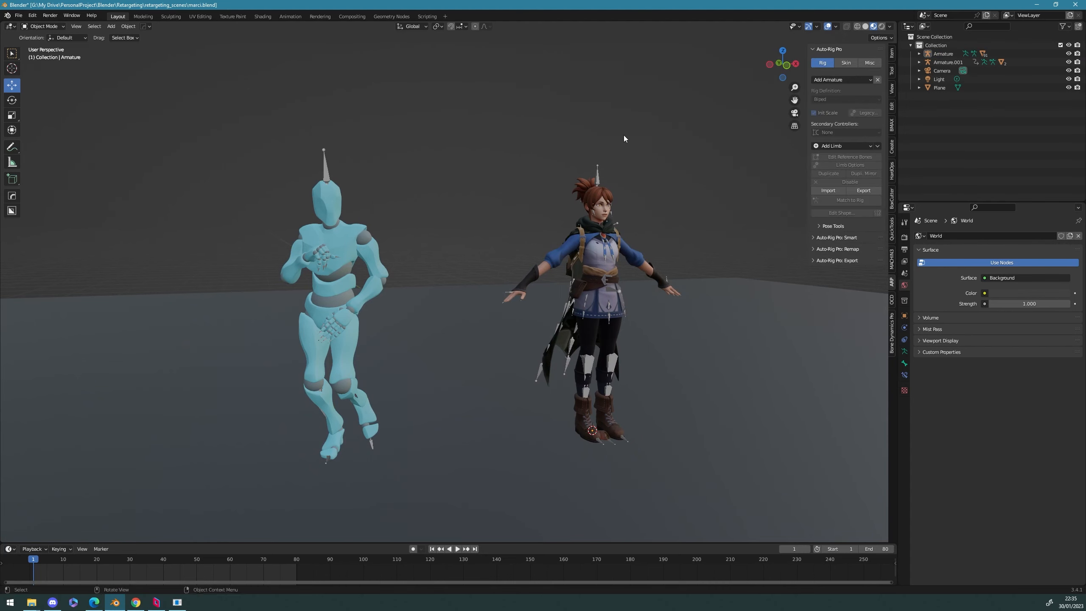
pyautogui.scroll(3, 627, 186)
pyautogui.keyDown('alt'); pyautogui.keyDown('shift'); pyautogui.moveTo(688, 233); pyautogui.dragTo(647, 236); pyautogui.keyUp('shift'); pyautogui.keyUp('alt')
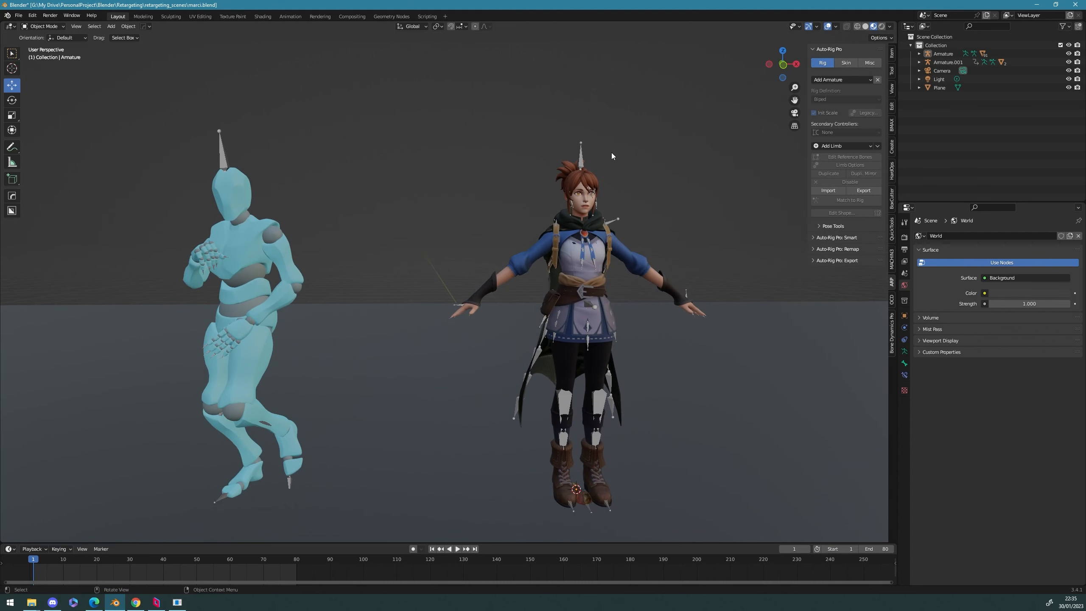
pyautogui.click(826, 251)
# Step: Delete the marci_meat mesh lying between the character's boots
pyautogui.keyDown('alt'); pyautogui.moveTo(685, 269); pyautogui.dragTo(564, 220); pyautogui.keyUp('alt')
pyautogui.moveTo(722, 219); pyautogui.dragTo(684, 220, button='middle')
pyautogui.moveTo(636, 384); pyautogui.dragTo(615, 291, button='middle')
pyautogui.click(492, 411)
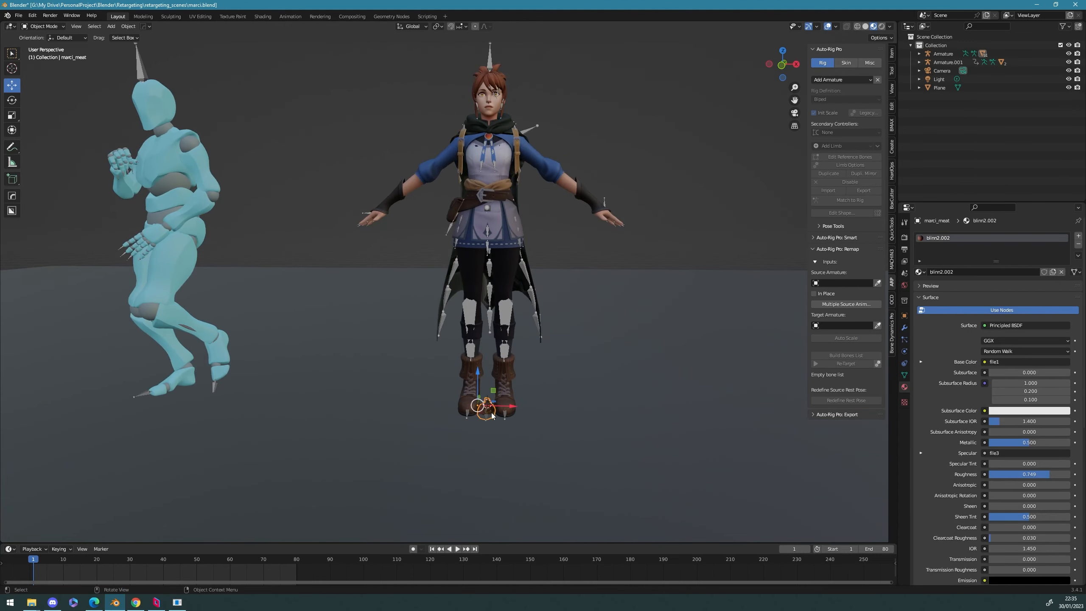
pyautogui.press('f')
pyautogui.scroll(-2, 496, 410)
pyautogui.press('g')
pyautogui.press('x')
pyautogui.rightClick(455, 281)
pyautogui.moveTo(454, 281)
pyautogui.mouseDown(button='middle')
pyautogui.moveTo(480, 298)
pyautogui.moveTo(463, 299)
pyautogui.mouseUp(button='middle')
pyautogui.press('x')
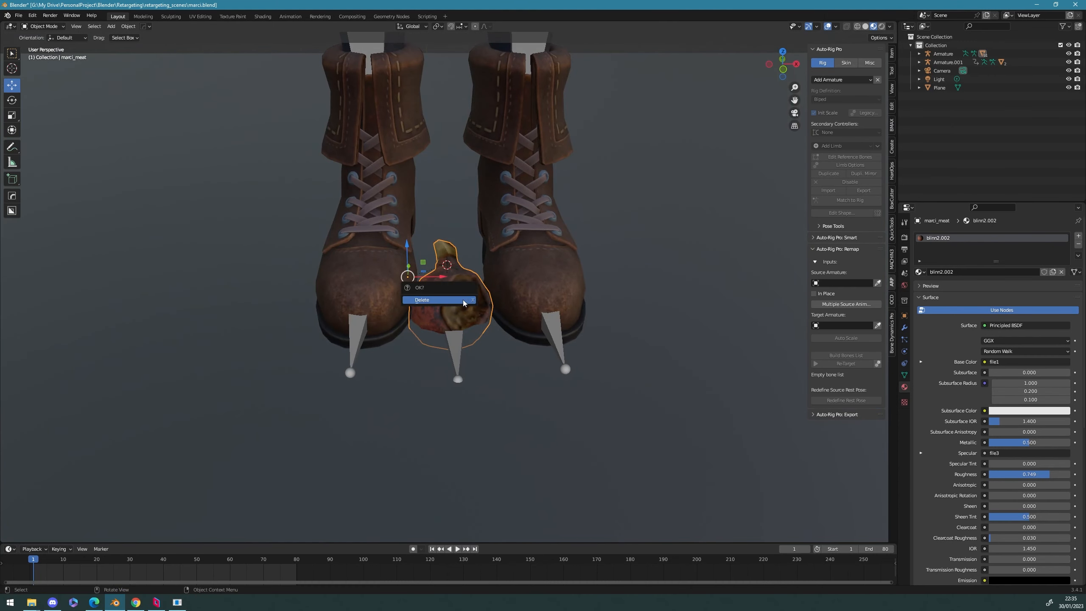
pyautogui.click(463, 300)
# Step: Delete the three leftover meat bones between the boots from the character's armature in Edit Mode and return to Object Mode
pyautogui.click(452, 298)
pyautogui.press('Tab')
pyautogui.click(384, 299)
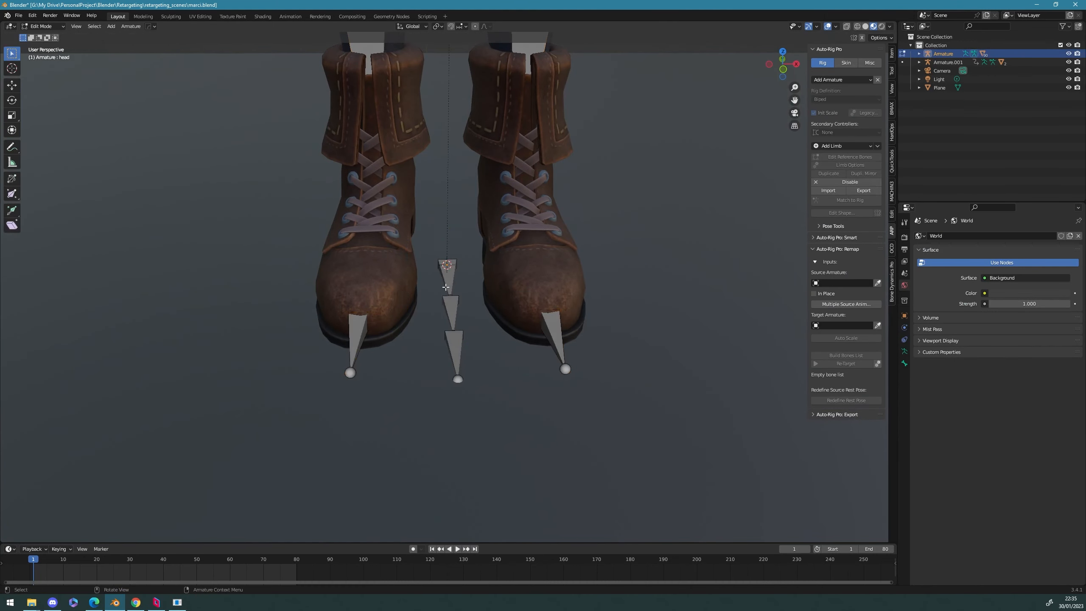
pyautogui.click(450, 309)
pyautogui.click(457, 333)
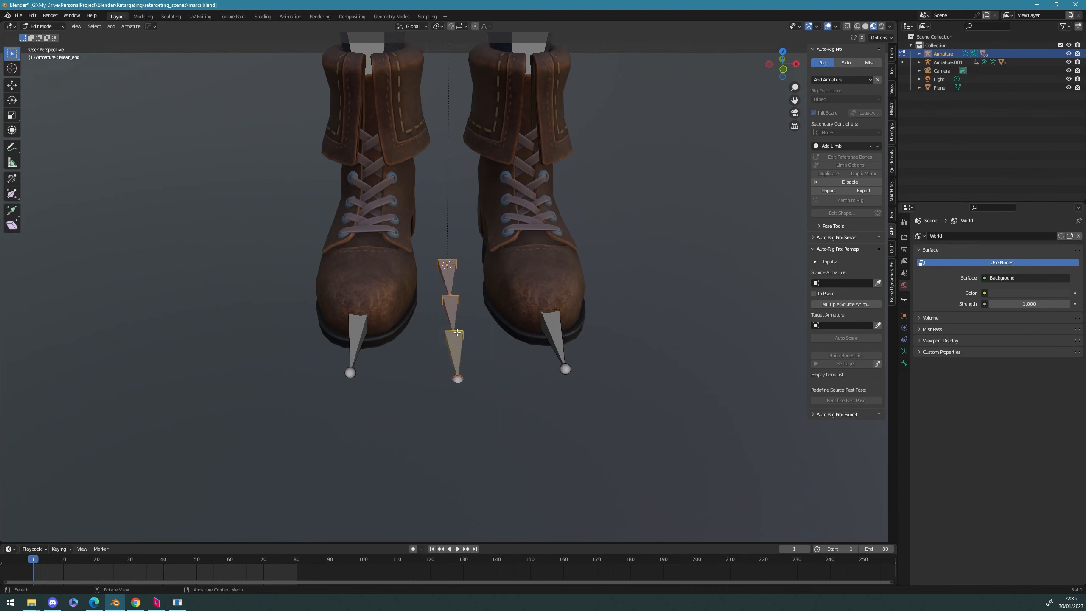
pyautogui.press('x')
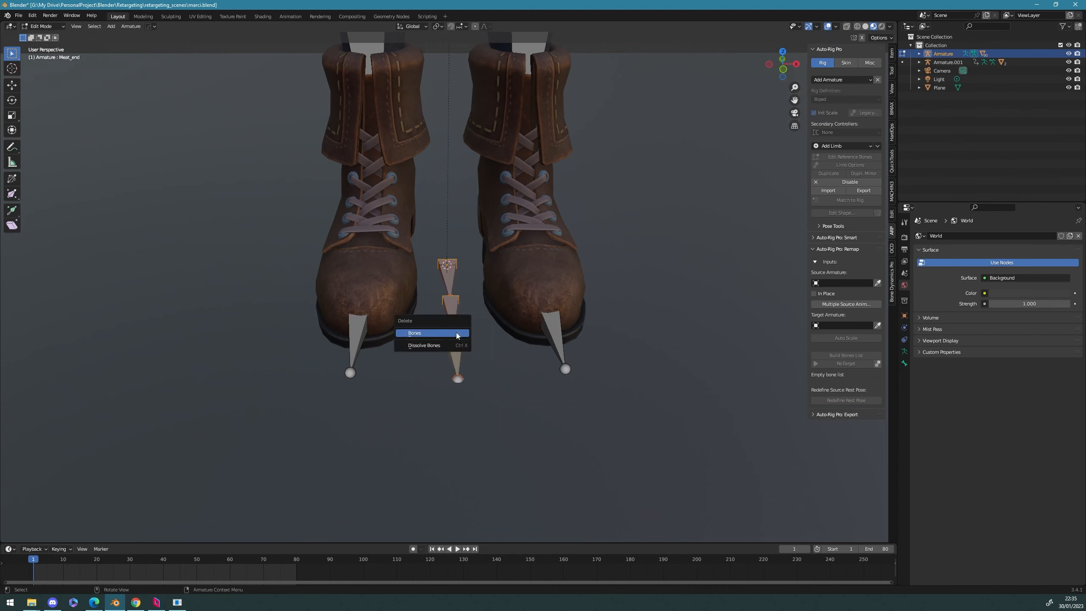
pyautogui.click(456, 333)
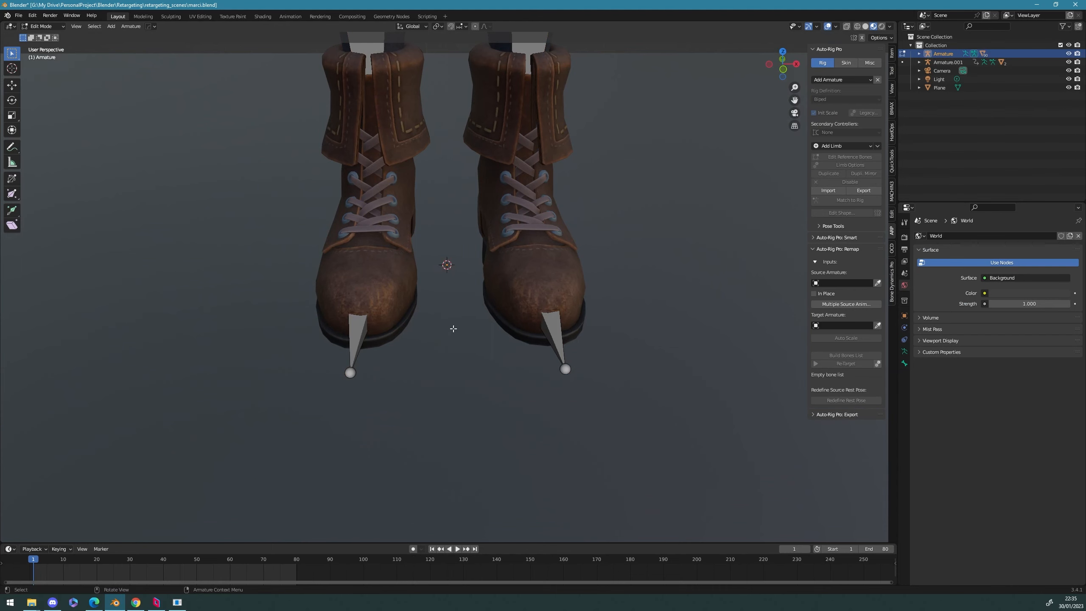
pyautogui.scroll(-5, 448, 283)
pyautogui.press('Tab')
# Step: Show bone names on the character's armature and display its bones in front of the mesh
pyautogui.click(459, 223)
pyautogui.moveTo(459, 223); pyautogui.dragTo(539, 290, button='middle')
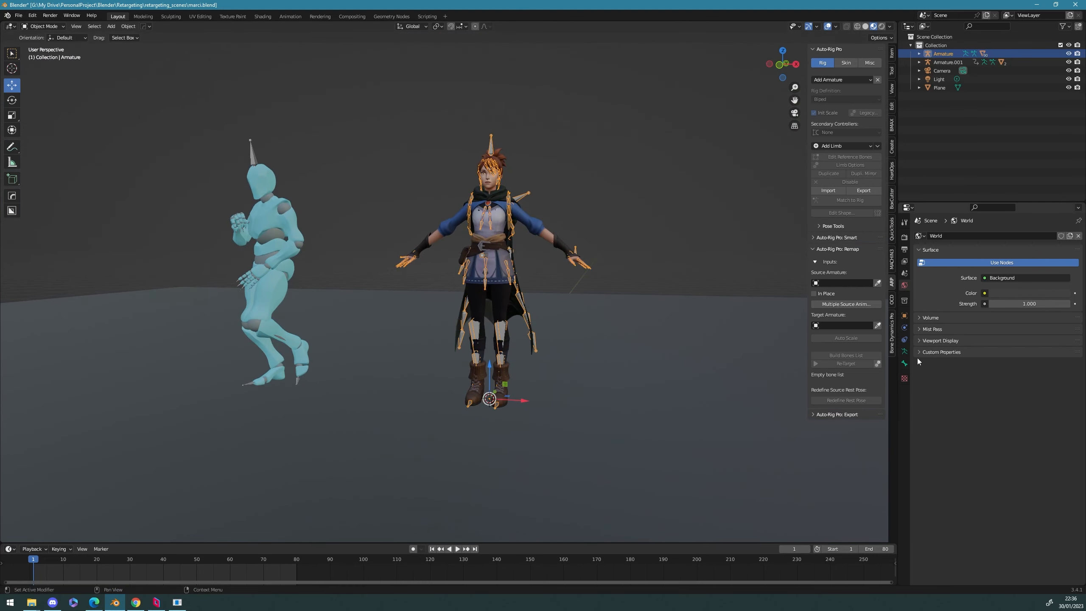
pyautogui.click(904, 350)
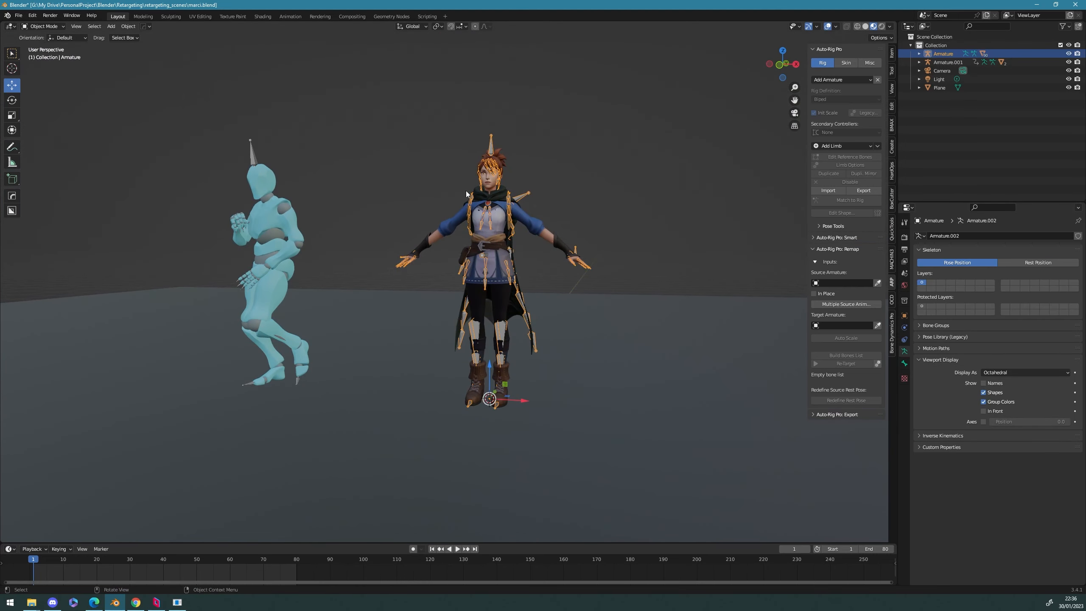
pyautogui.click(985, 382)
pyautogui.moveTo(656, 368)
pyautogui.mouseDown(button='middle')
pyautogui.moveTo(650, 381)
pyautogui.moveTo(711, 362)
pyautogui.mouseUp(button='middle')
pyautogui.scroll(2, 633, 361)
pyautogui.click(984, 411)
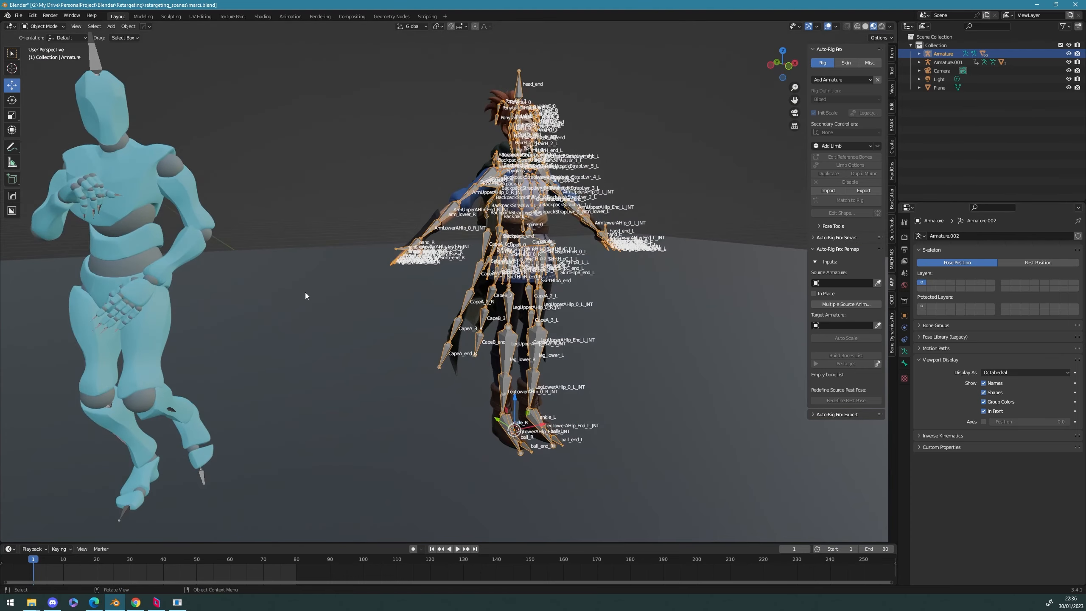
# Step: Display the mannequin armature's bones in front with their names shown, and clear the selection
pyautogui.click(94, 63)
pyautogui.click(985, 411)
pyautogui.click(985, 383)
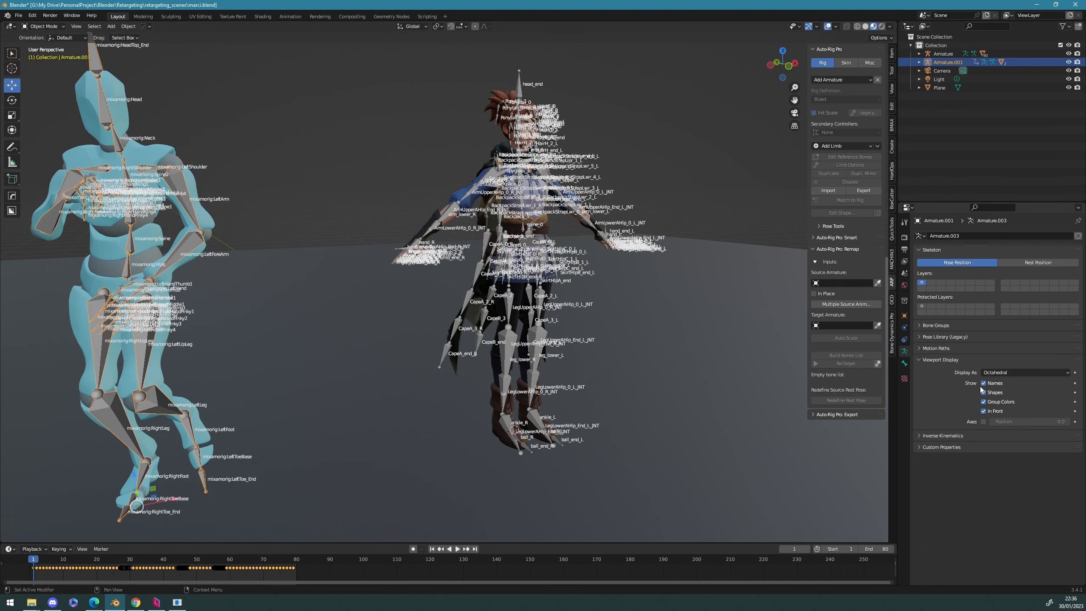
pyautogui.moveTo(598, 320); pyautogui.dragTo(692, 256, button='middle')
pyautogui.click(711, 210)
pyautogui.moveTo(710, 210); pyautogui.dragTo(705, 211, button='middle')
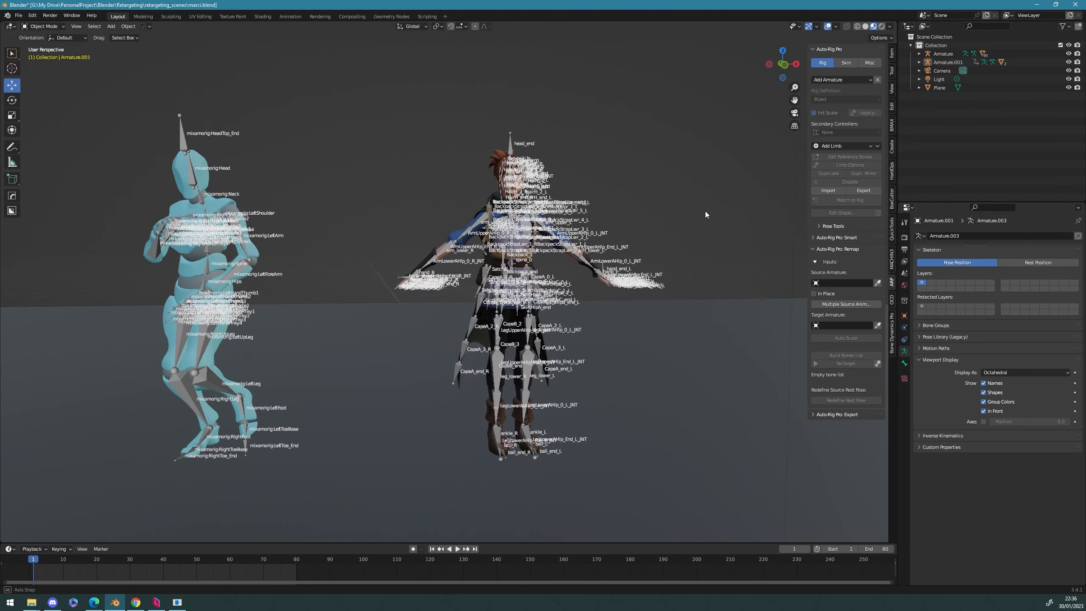
# Step: Widen the Auto-Rig Pro settings and assign the mannequin rig Armature.001 as the Remap source armature
pyautogui.moveTo(809, 257); pyautogui.dragTo(782, 255)
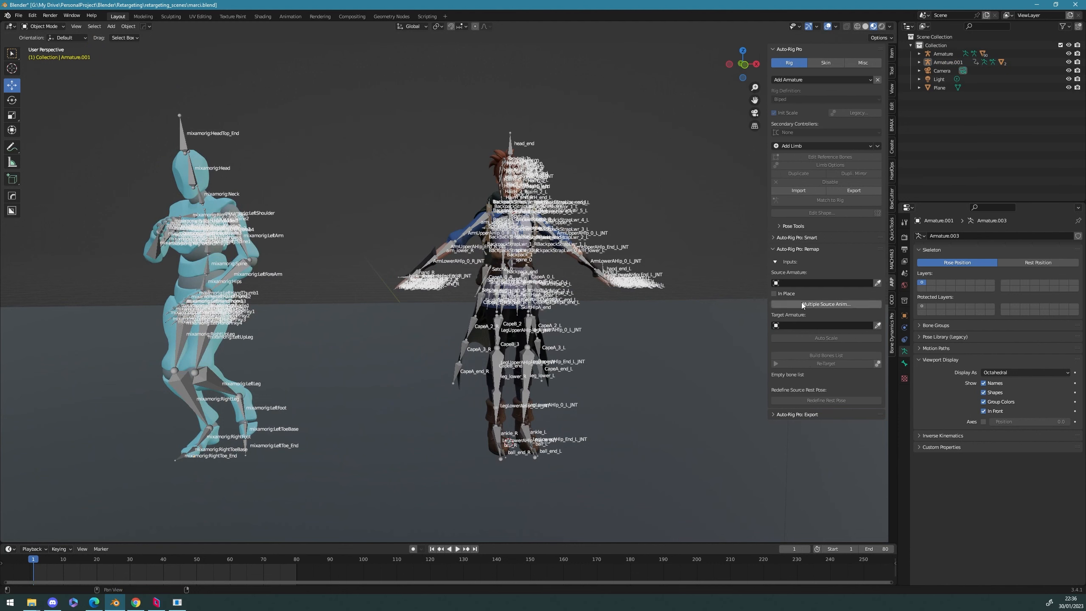
pyautogui.click(877, 283)
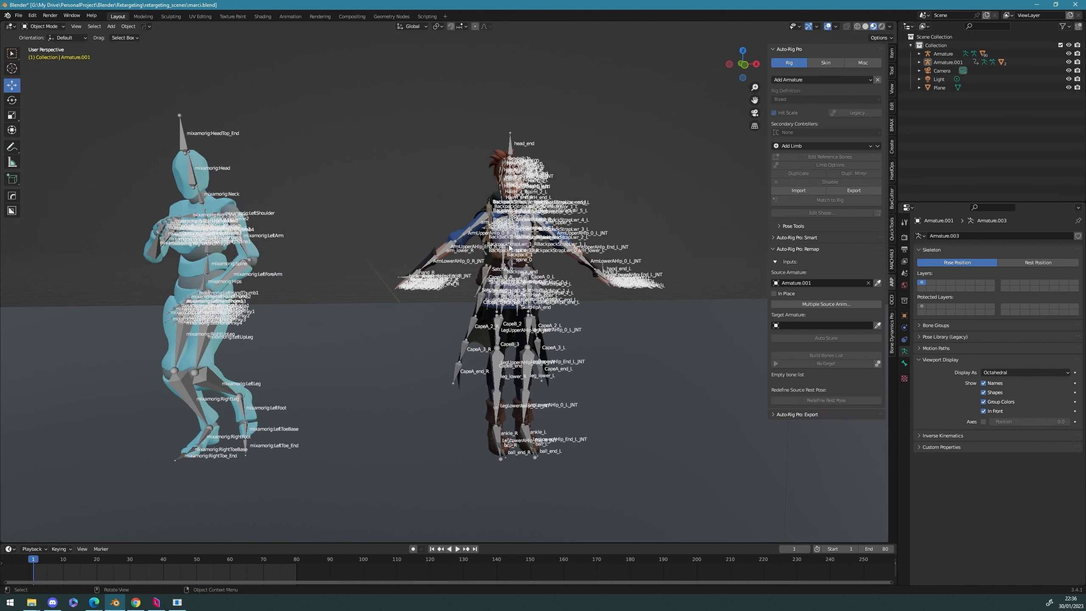
pyautogui.click(185, 143)
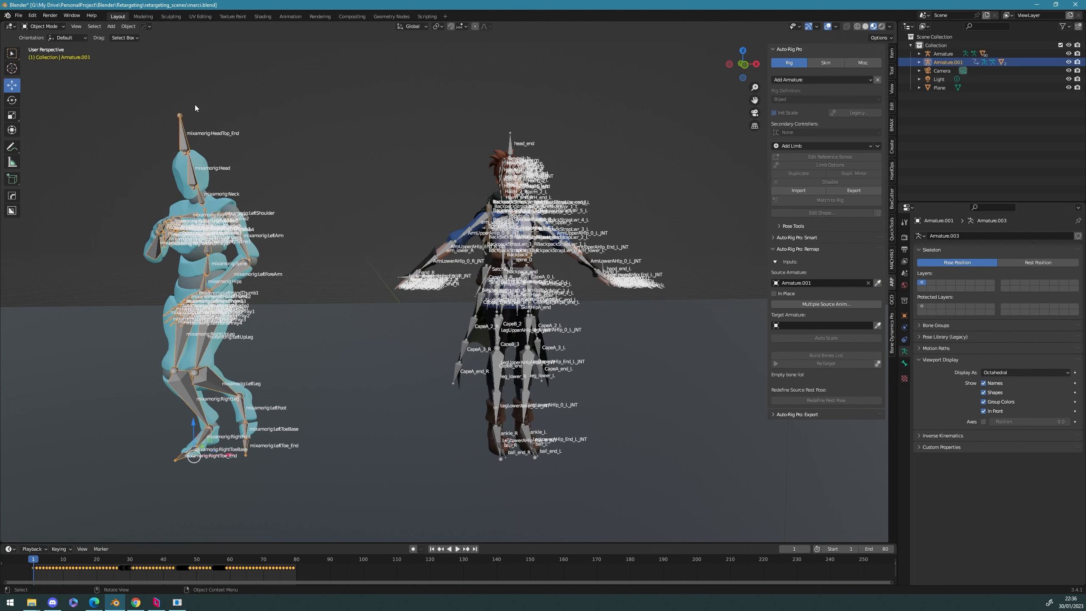
pyautogui.moveTo(352, 293); pyautogui.dragTo(344, 291, button='middle')
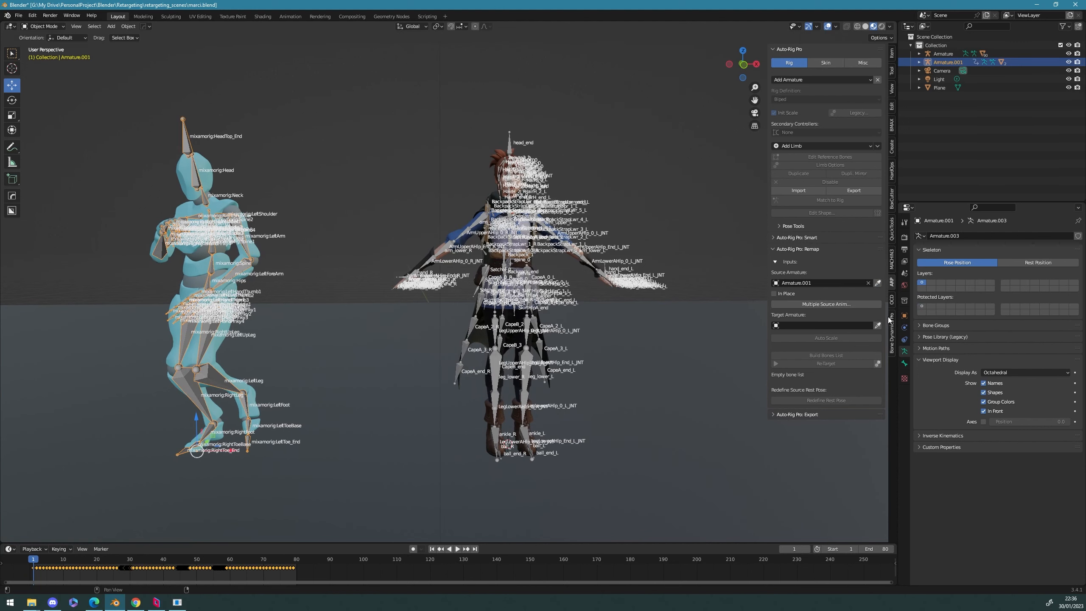
# Step: Assign the character's rig, Armature, as the Remap target armature
pyautogui.click(878, 325)
pyautogui.click(509, 146)
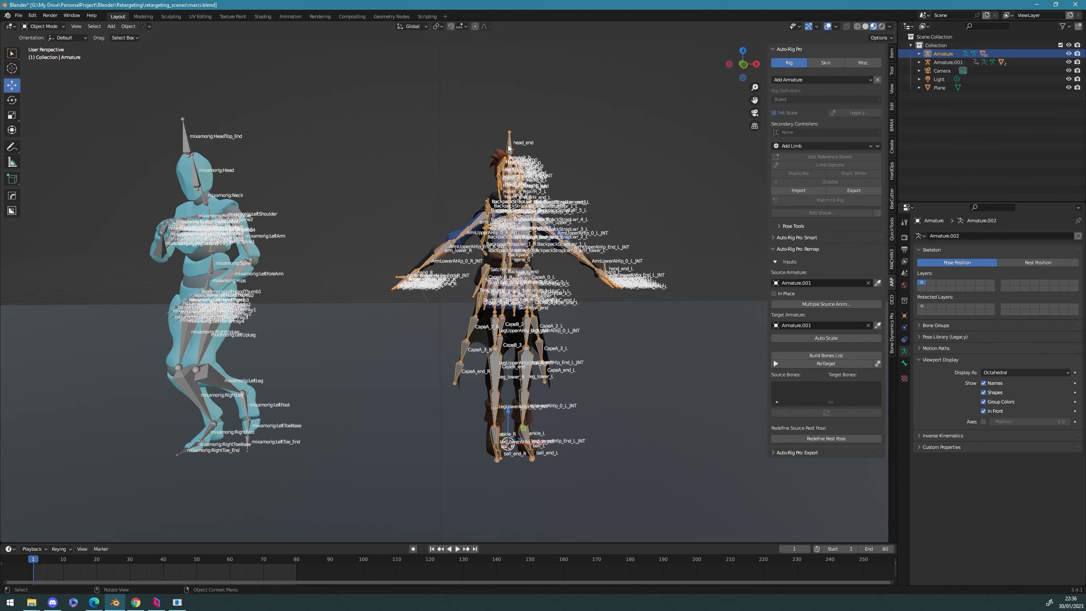
pyautogui.moveTo(674, 249); pyautogui.dragTo(676, 225, button='middle')
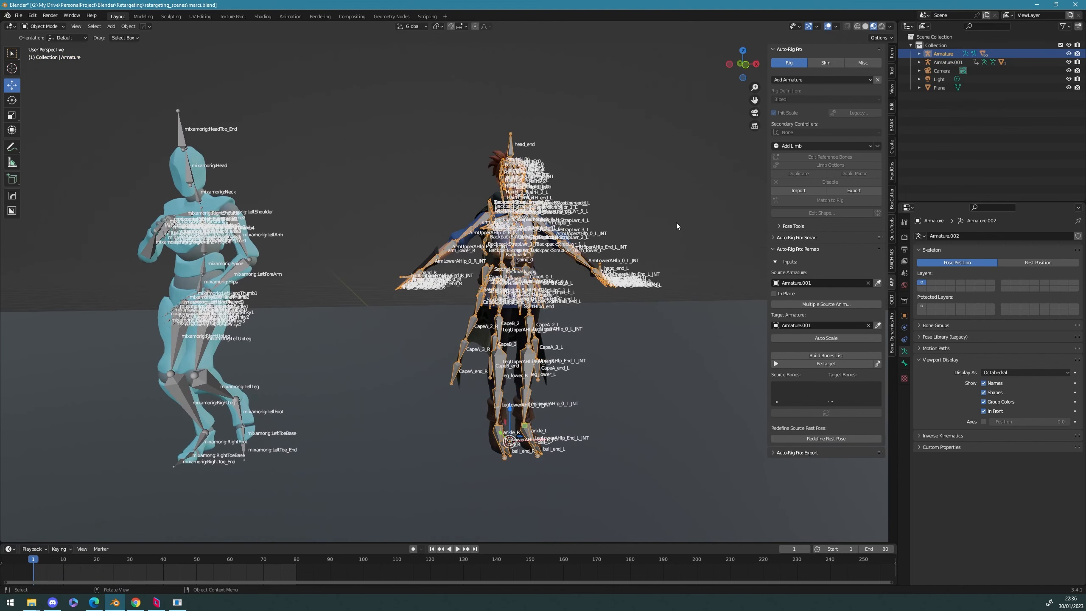
pyautogui.click(672, 201)
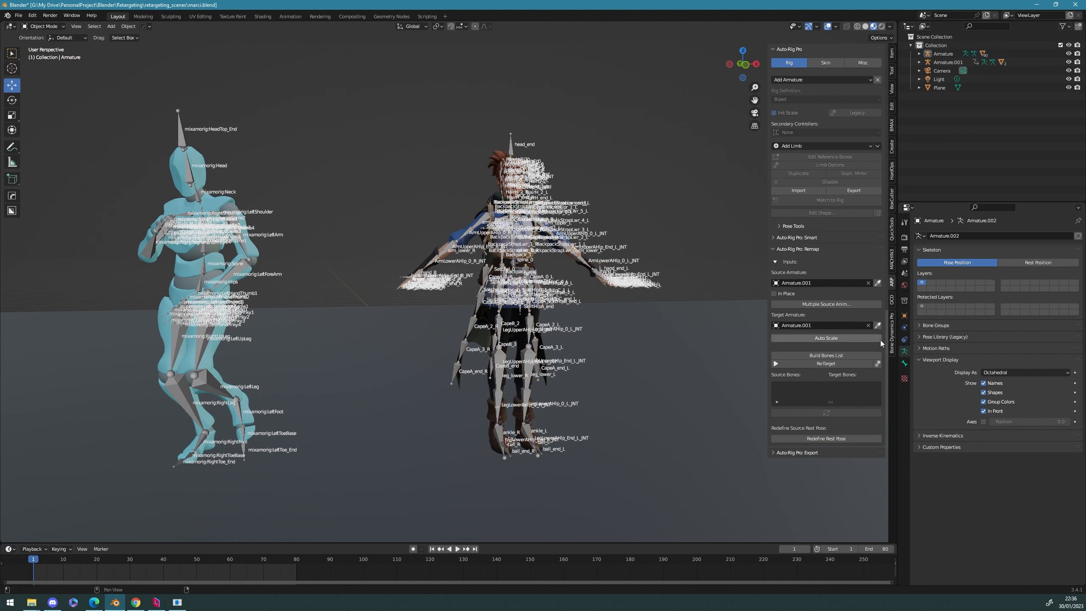
pyautogui.click(513, 152)
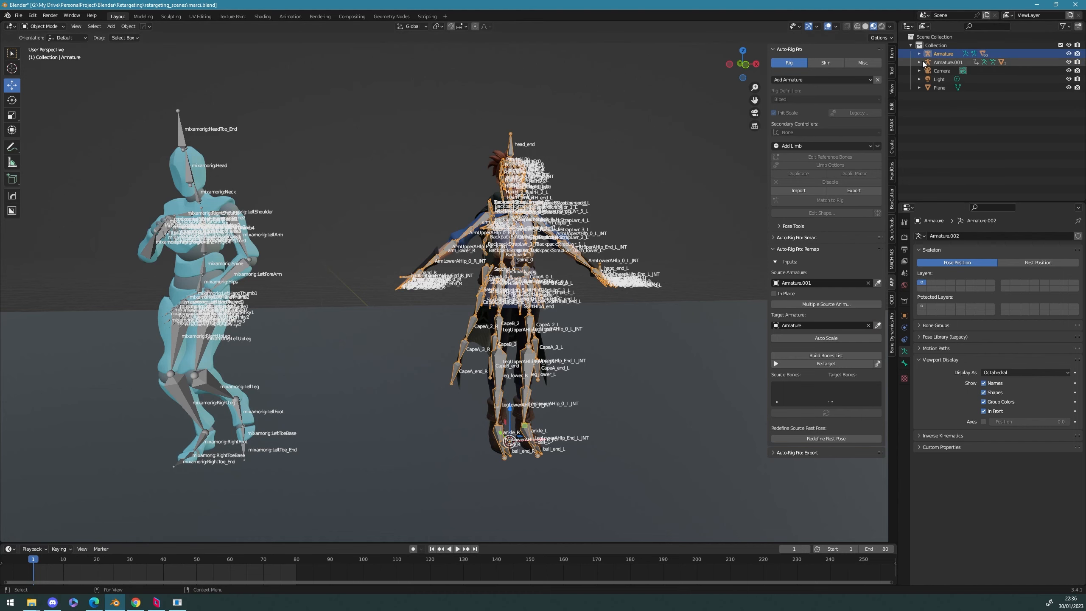
# Step: Auto-scale the mannequin source rig to the size of the character's target rig and check the fit
pyautogui.moveTo(673, 280); pyautogui.dragTo(645, 249, button='middle')
pyautogui.click(653, 267)
pyautogui.scroll(1, 699, 270)
pyautogui.moveTo(699, 270); pyautogui.dragTo(656, 247, button='middle')
pyautogui.scroll(-2, 649, 245)
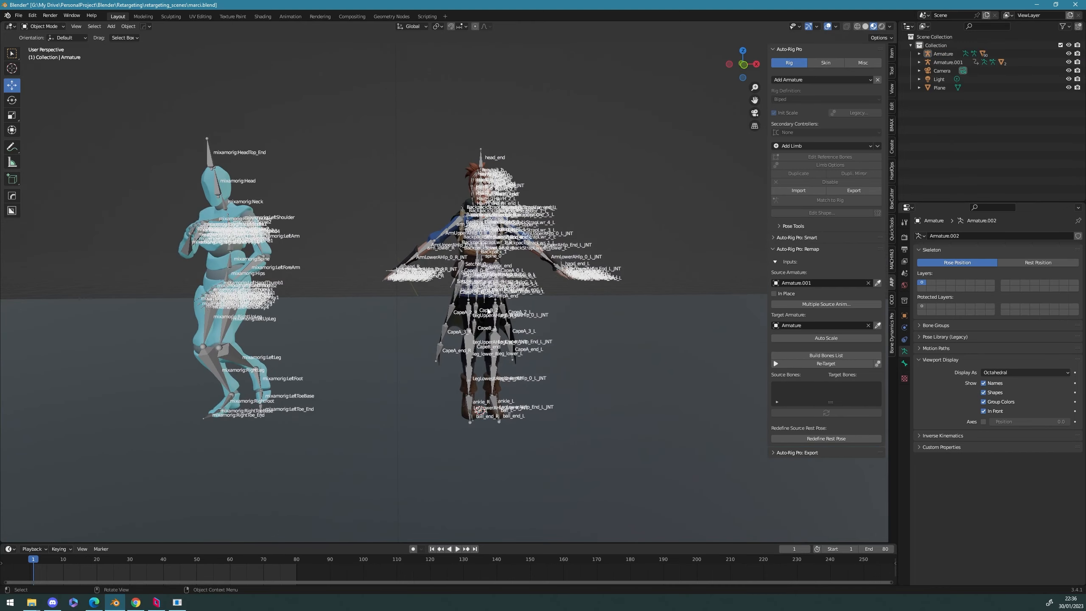
pyautogui.moveTo(488, 311); pyautogui.dragTo(416, 220, button='middle')
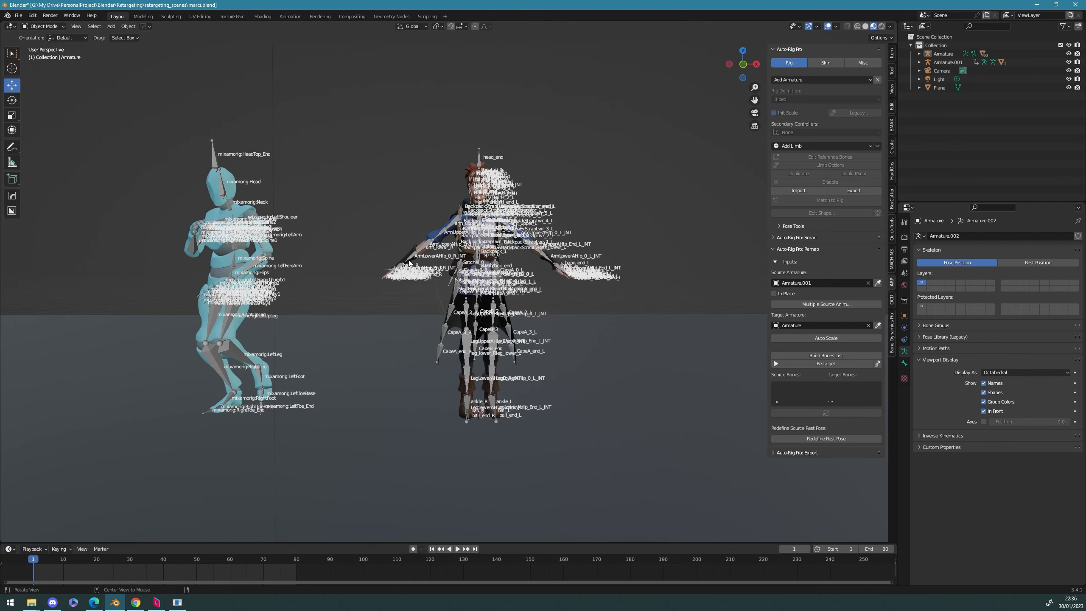
pyautogui.moveTo(403, 262); pyautogui.dragTo(411, 265, button='middle')
pyautogui.click(846, 339)
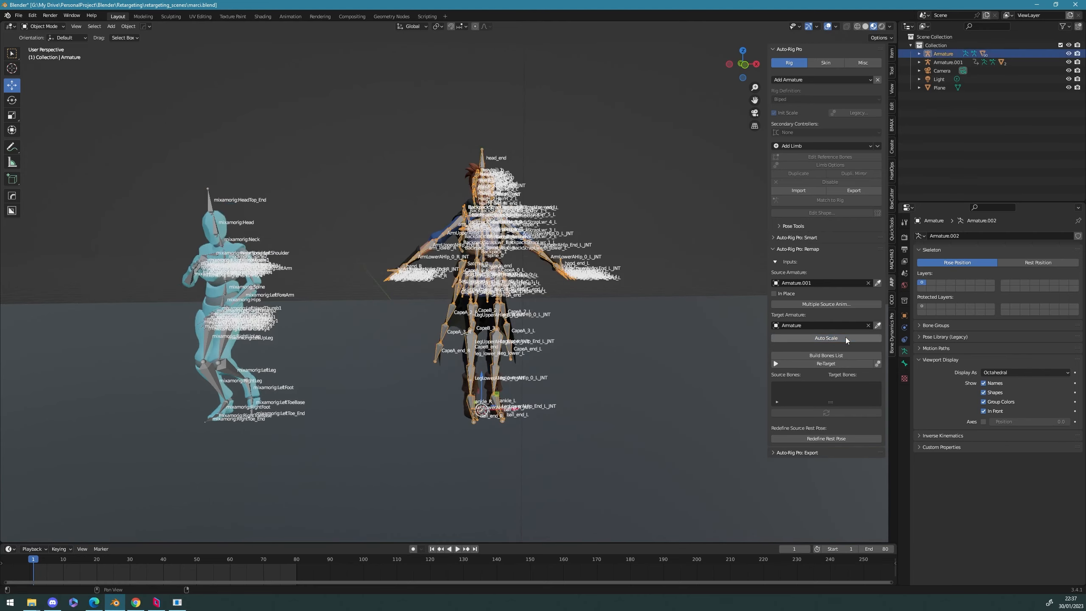
pyautogui.moveTo(492, 305); pyautogui.dragTo(577, 214, button='middle')
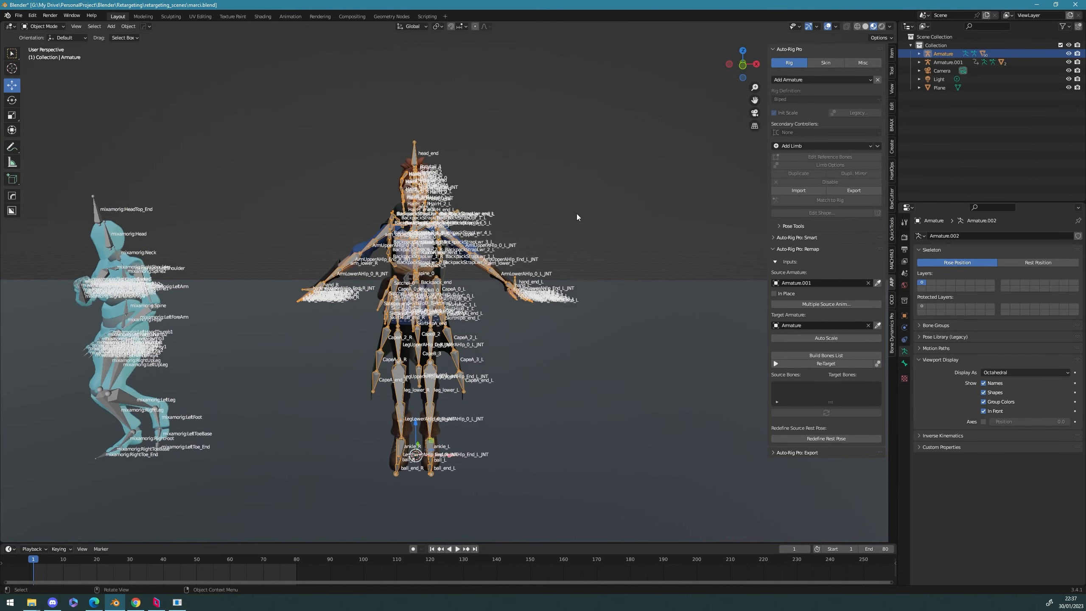
# Step: Build the Remap bones list, then widen the sidebar and lengthen the list so more source and target bones show
pyautogui.click(812, 355)
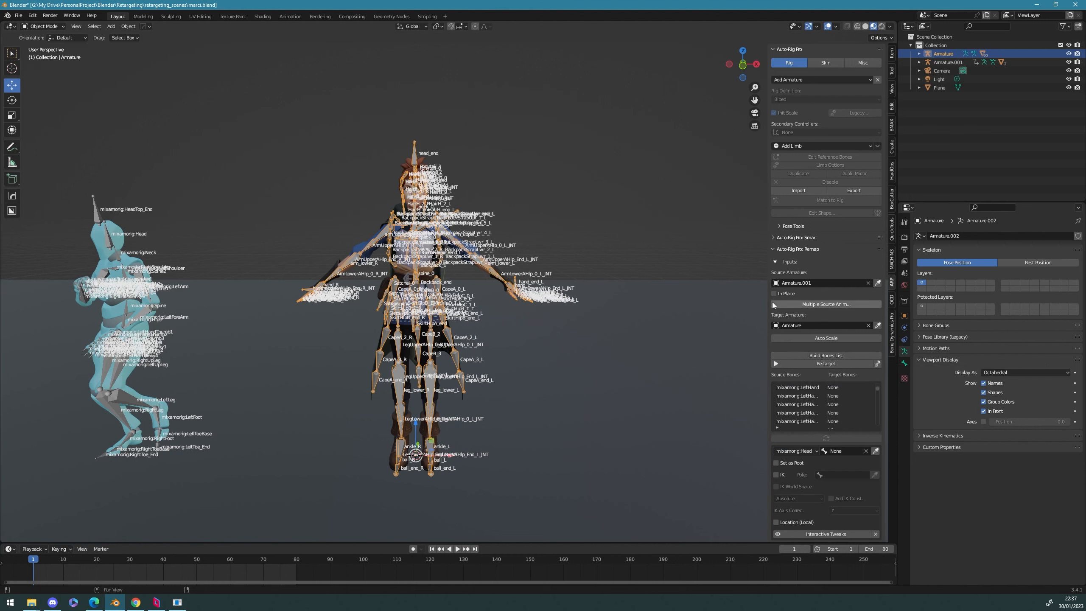
pyautogui.moveTo(768, 310); pyautogui.dragTo(719, 312)
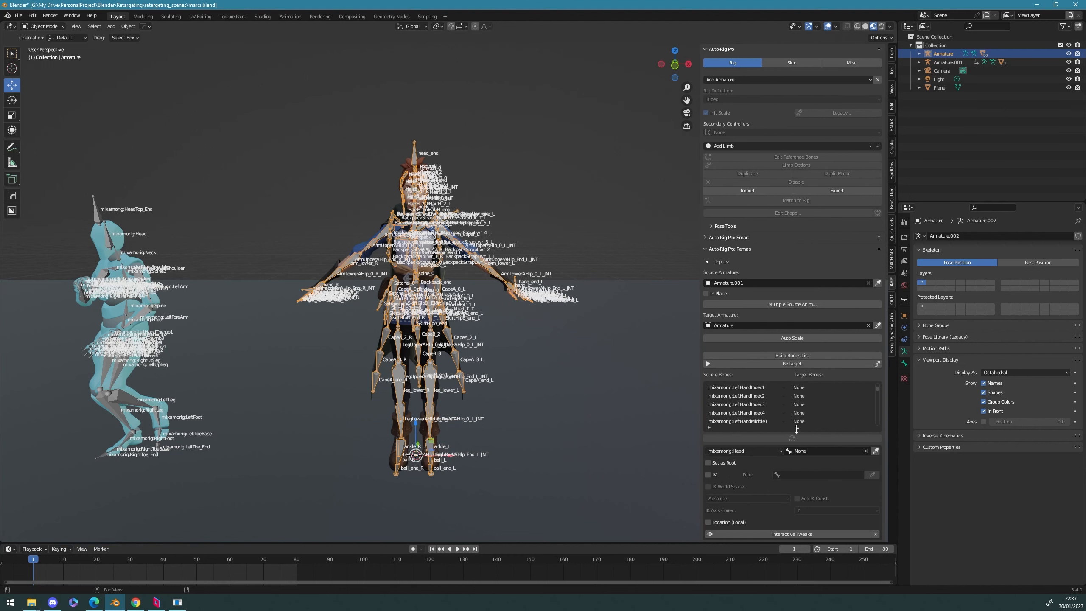
pyautogui.moveTo(796, 427); pyautogui.dragTo(796, 504)
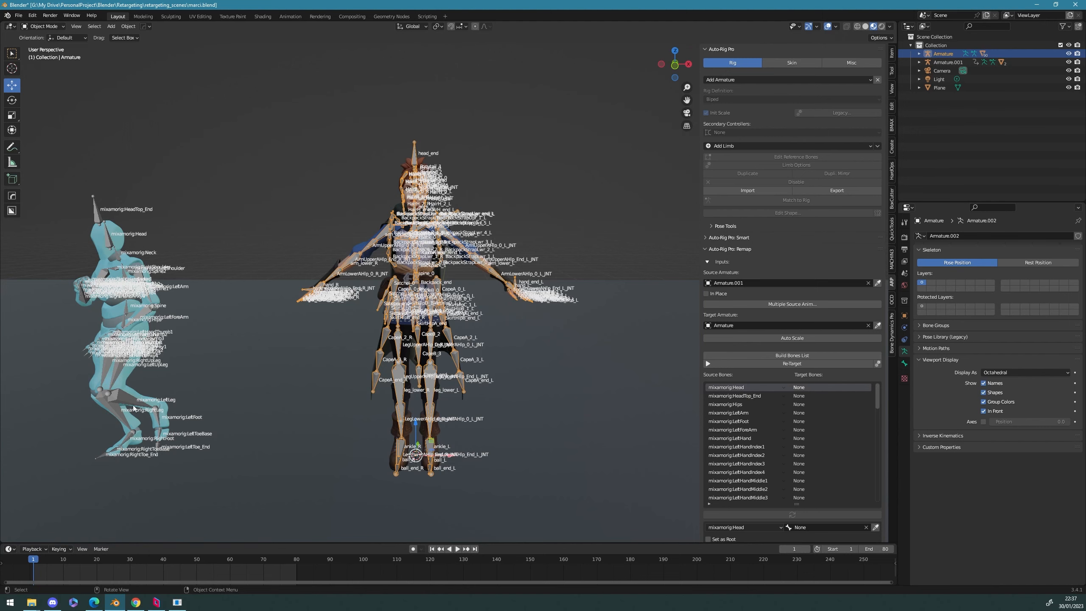
# Step: Compare the head and neck bones of the mannequin's rig with those of the character's rig
pyautogui.moveTo(197, 309); pyautogui.dragTo(212, 284, button='middle')
pyautogui.moveTo(151, 350); pyautogui.dragTo(459, 316, button='middle')
pyautogui.scroll(-2, 459, 315)
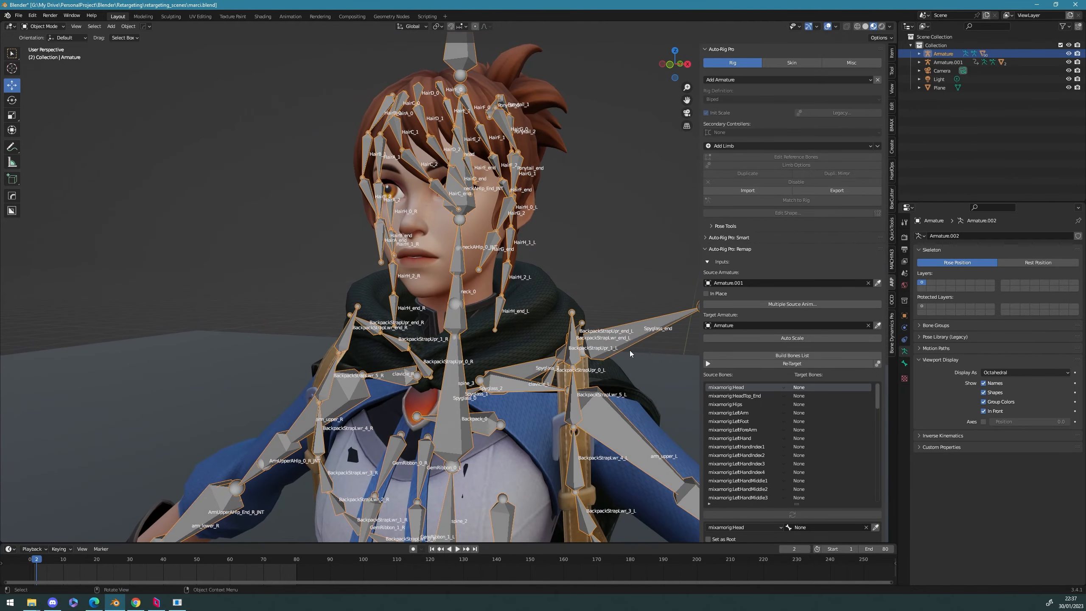
pyautogui.scroll(-5, 197, 348)
pyautogui.scroll(2, 196, 348)
pyautogui.moveTo(196, 348); pyautogui.dragTo(284, 333, button='middle')
pyautogui.moveTo(147, 361); pyautogui.dragTo(181, 323, button='middle')
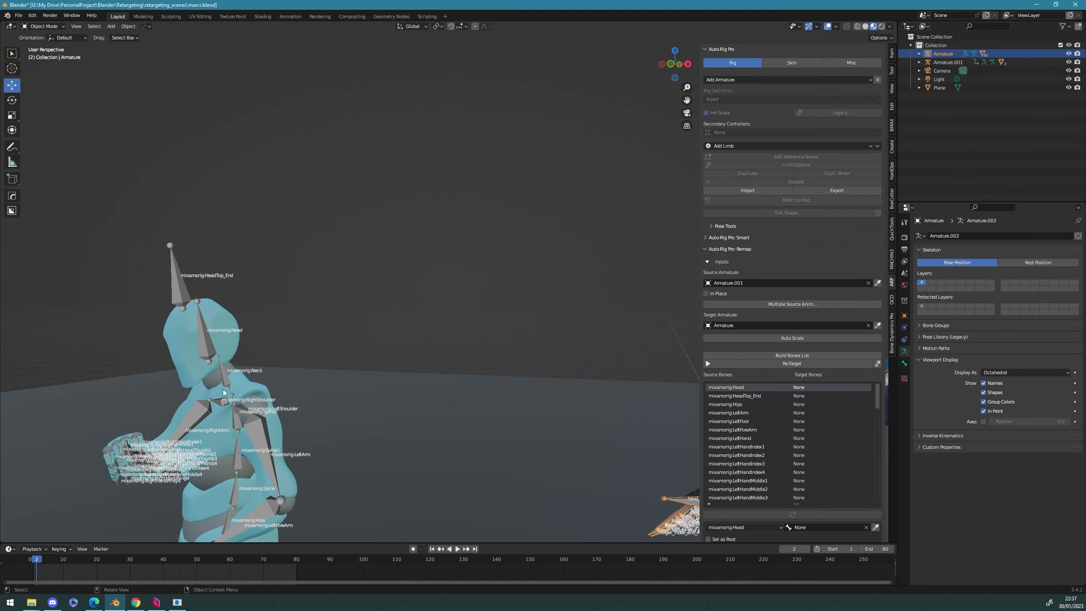
pyautogui.scroll(-2, 194, 313)
pyautogui.keyDown('alt'); pyautogui.keyDown('shift'); pyautogui.moveTo(530, 299); pyautogui.dragTo(81, 270); pyautogui.keyUp('shift'); pyautogui.keyUp('alt')
pyautogui.scroll(4, 416, 209)
pyautogui.moveTo(455, 256); pyautogui.dragTo(437, 256, button='middle')
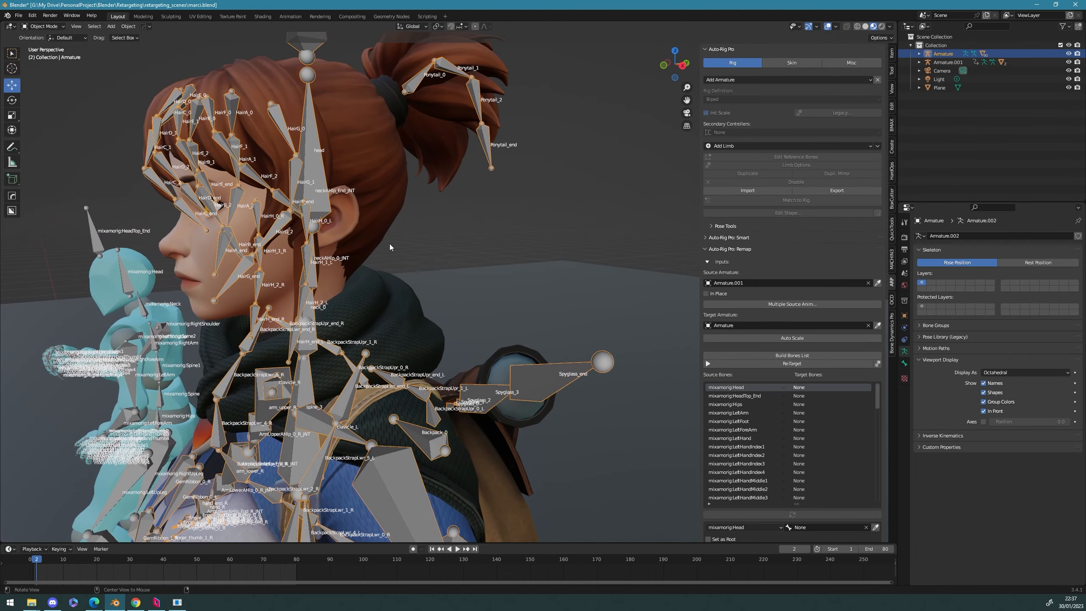
# Step: Test-rotate the character's head bone in Pose Mode and undo the rotation
pyautogui.moveTo(323, 201); pyautogui.dragTo(283, 183, button='middle')
pyautogui.hotkey('ctrl', 'Tab')
pyautogui.click(288, 195)
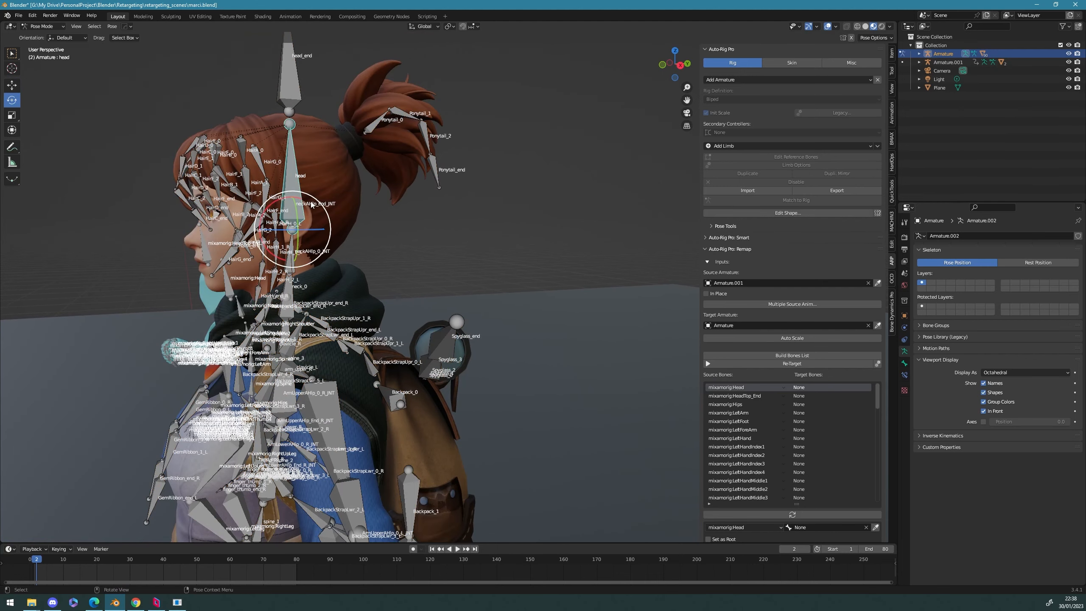
pyautogui.moveTo(288, 195); pyautogui.dragTo(305, 197)
pyautogui.hotkey('ctrl', 'z')
# Step: Map the source bone mixamorig:Head to the target bone head
pyautogui.scroll(-3, 453, 203)
pyautogui.moveTo(479, 203); pyautogui.dragTo(856, 420, button='middle')
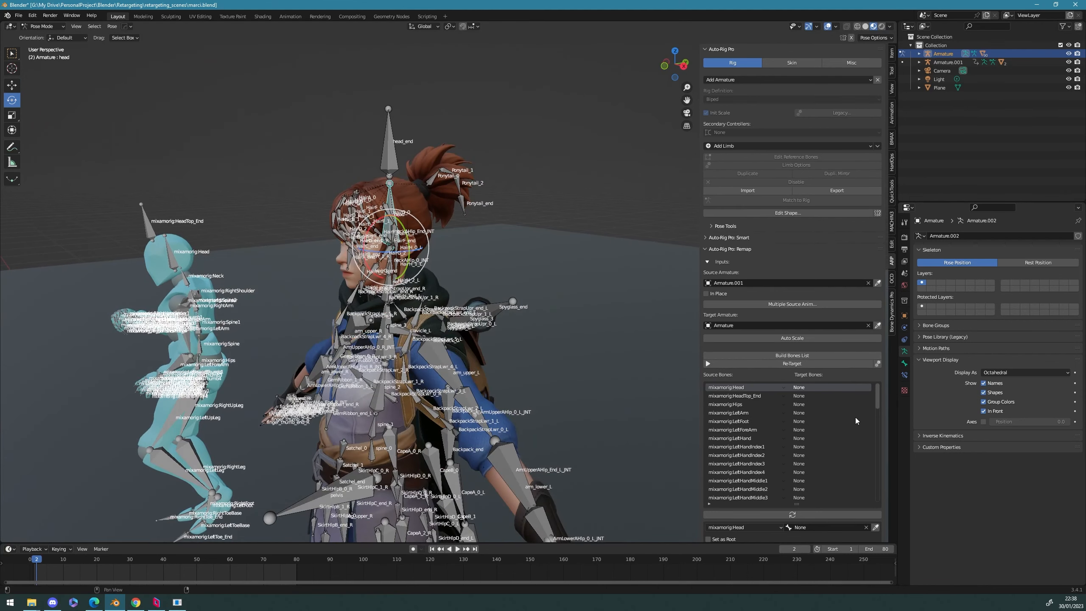
pyautogui.click(814, 530)
pyautogui.write('head')
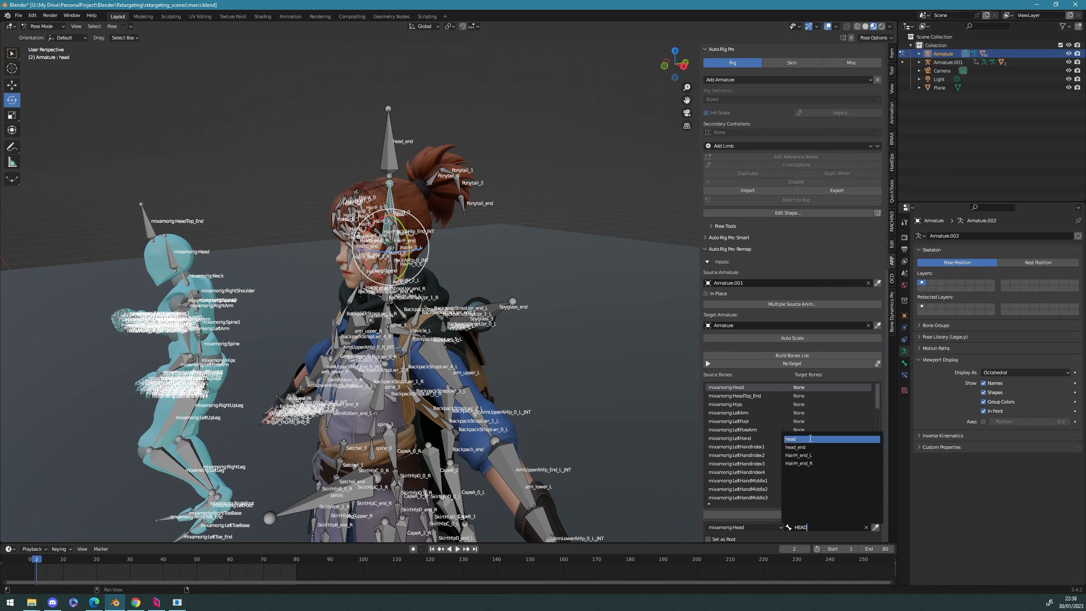
pyautogui.press('Return')
# Step: Map the source bone mixamorig:HeadTop_End to the target bone head_end
pyautogui.click(801, 397)
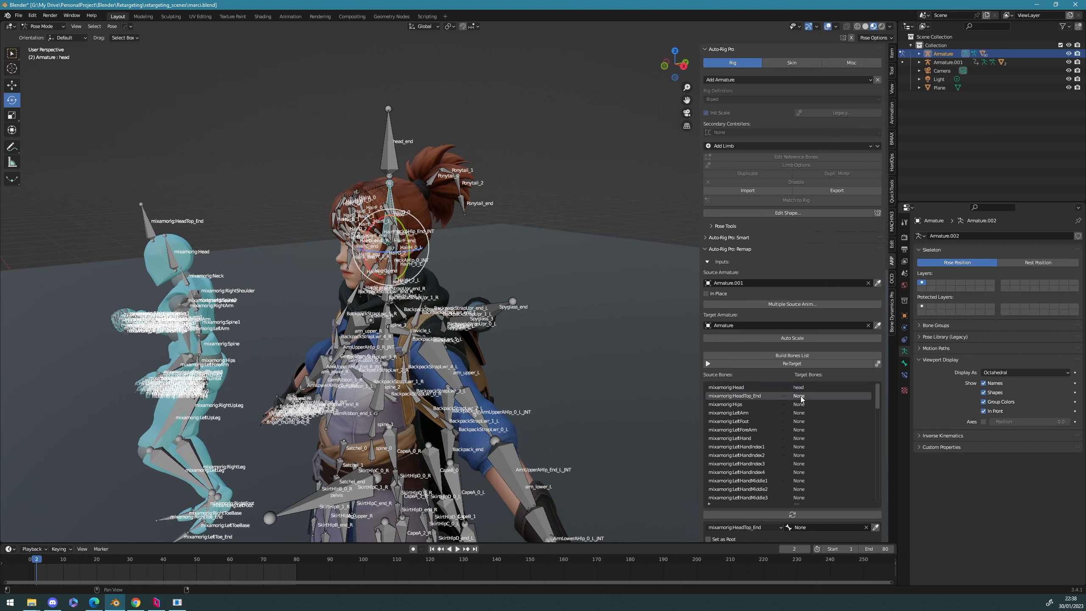
pyautogui.click(806, 530)
pyautogui.write('GEAD')
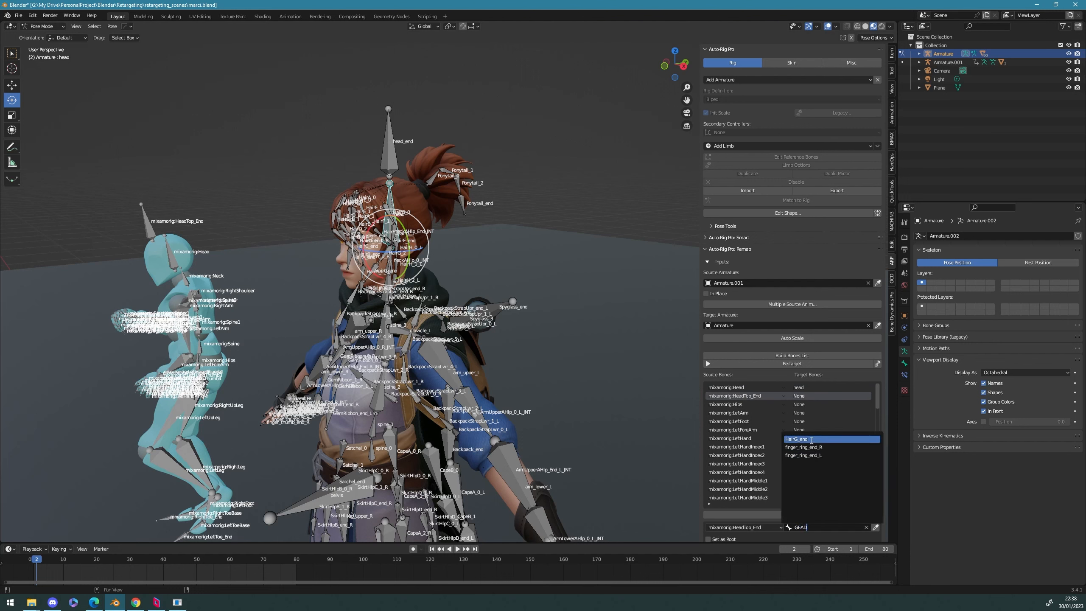
pyautogui.press('BackSpace')
pyautogui.press('BackSpace')
pyautogui.press('BackSpace')
pyautogui.press('BackSpace')
pyautogui.write('head')
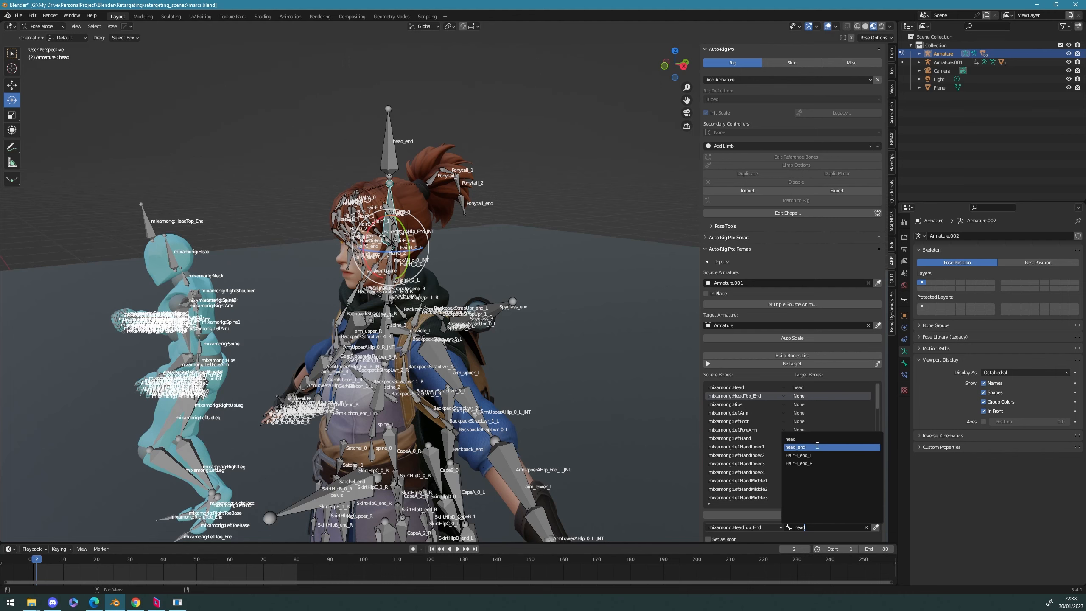
pyautogui.click(796, 447)
# Step: Select mixamorig:Hips in the bones list, test-rotate the mannequin's hips bone in Pose Mode and undo the rotation
pyautogui.moveTo(573, 402); pyautogui.dragTo(658, 264, button='middle')
pyautogui.keyDown('shift'); pyautogui.moveTo(620, 324); pyautogui.dragTo(635, 299, button='middle'); pyautogui.keyUp('shift')
pyautogui.click(804, 405)
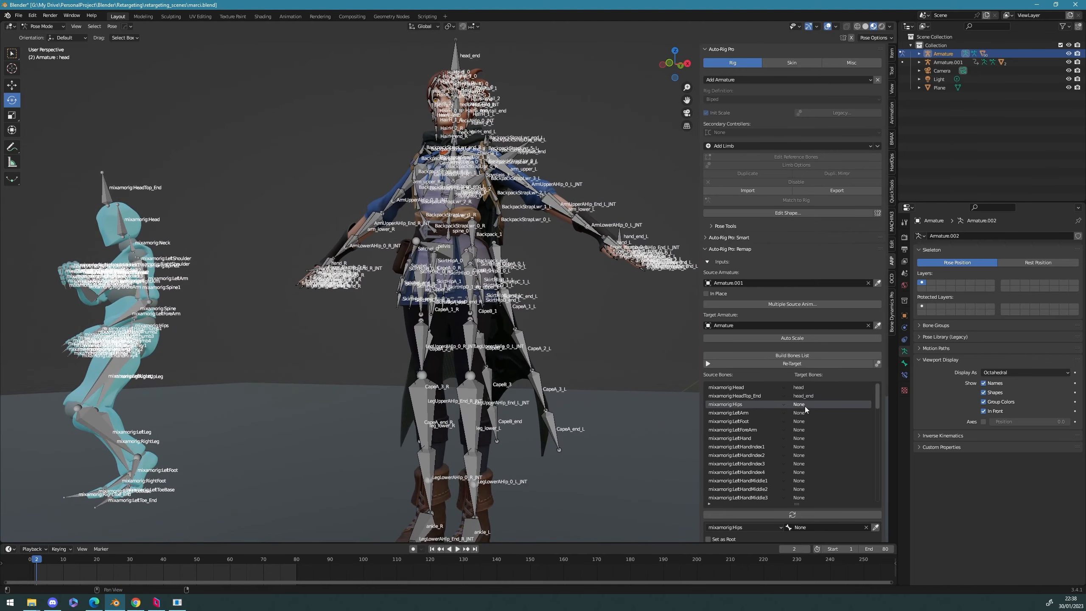
pyautogui.keyDown('alt'); pyautogui.moveTo(670, 410); pyautogui.dragTo(753, 404); pyautogui.keyUp('alt')
pyautogui.keyDown('alt'); pyautogui.keyDown('shift'); pyautogui.moveTo(98, 372); pyautogui.dragTo(330, 355); pyautogui.keyUp('shift'); pyautogui.keyUp('alt')
pyautogui.scroll(4, 330, 355)
pyautogui.hotkey('ctrl', 'Tab')
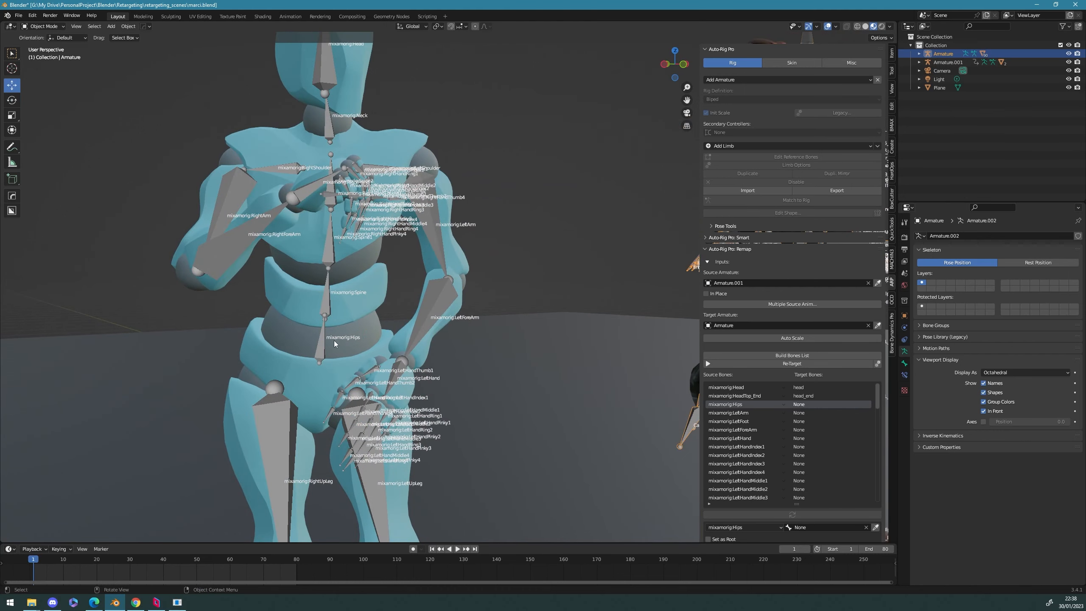
pyautogui.click(321, 342)
pyautogui.hotkey('ctrl', 'Tab')
pyautogui.click(335, 343)
pyautogui.click(326, 344)
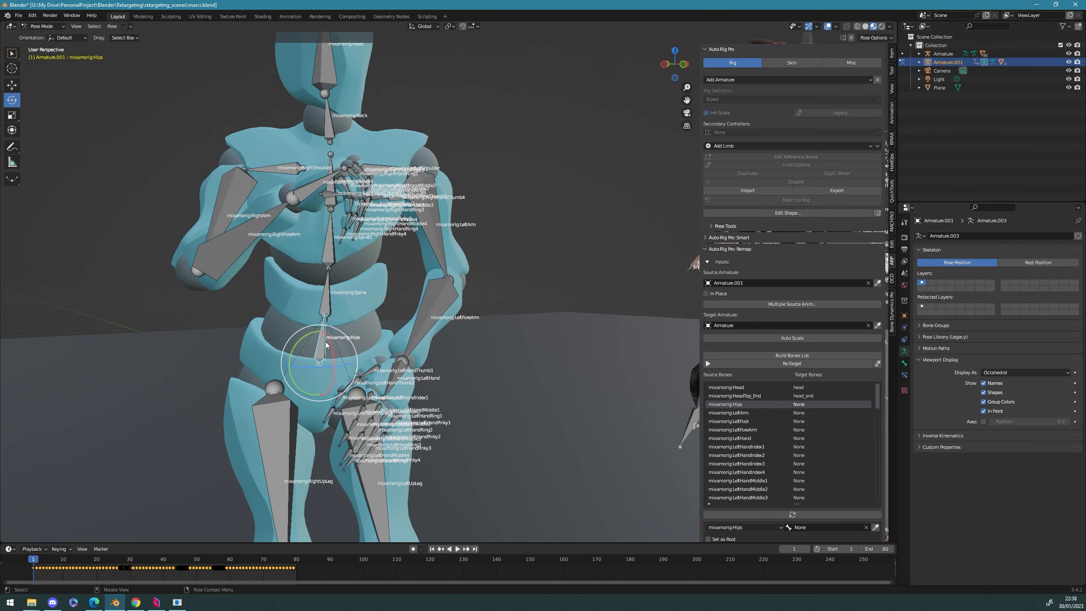
pyautogui.moveTo(336, 327); pyautogui.dragTo(363, 300)
pyautogui.hotkey('ctrl', 'z')
# Step: Leave Pose Mode on the mannequin, select the character's armature and enter Pose Mode on it
pyautogui.scroll(-4, 370, 295)
pyautogui.moveTo(410, 294); pyautogui.dragTo(151, 281, button='middle')
pyautogui.moveTo(330, 270); pyautogui.dragTo(297, 274, button='middle')
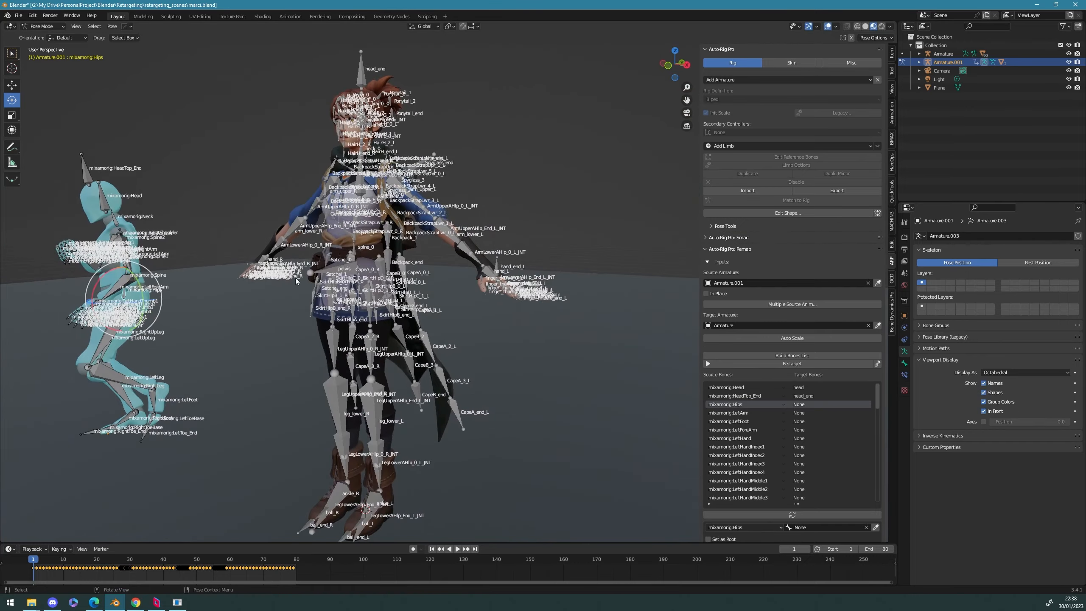
pyautogui.scroll(5, 297, 273)
pyautogui.moveTo(421, 302); pyautogui.dragTo(414, 273, button='middle')
pyautogui.scroll(-3, 408, 316)
pyautogui.click(371, 254)
pyautogui.scroll(-2, 371, 254)
pyautogui.hotkey('ctrl', 'Tab')
pyautogui.click(392, 259)
pyautogui.hotkey('ctrl', 'Tab')
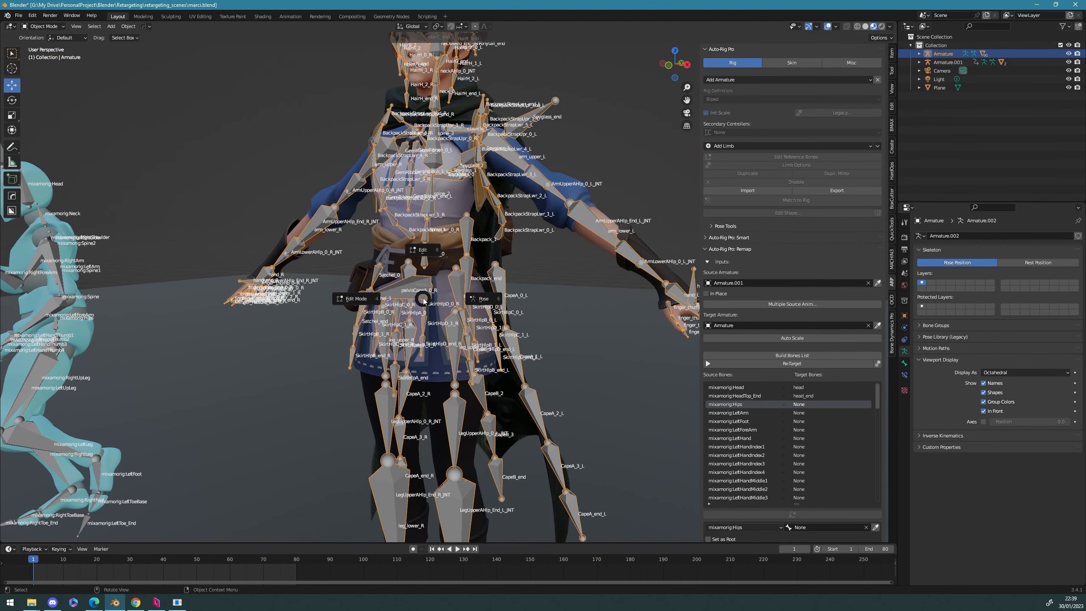
pyautogui.click(485, 312)
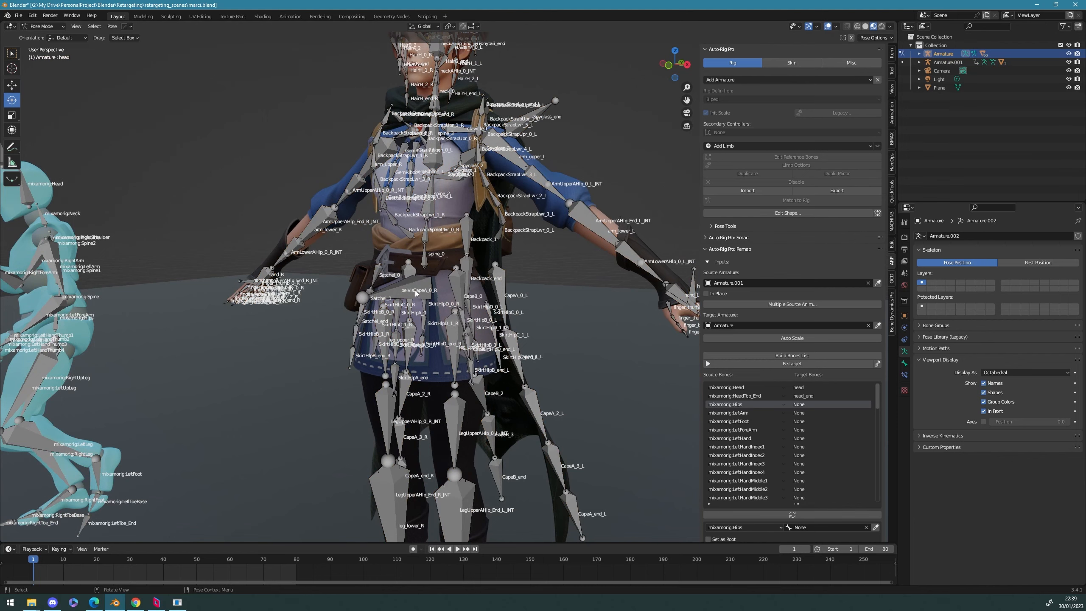
# Step: Check the character's pelvis bone with a cancelled test rotation and map mixamorig:Hips to pelvis
pyautogui.click(412, 291)
pyautogui.moveTo(417, 282); pyautogui.dragTo(426, 290, button='middle')
pyautogui.moveTo(428, 287)
pyautogui.mouseDown()
pyautogui.moveTo(418, 281)
pyautogui.moveTo(429, 293)
pyautogui.mouseUp()
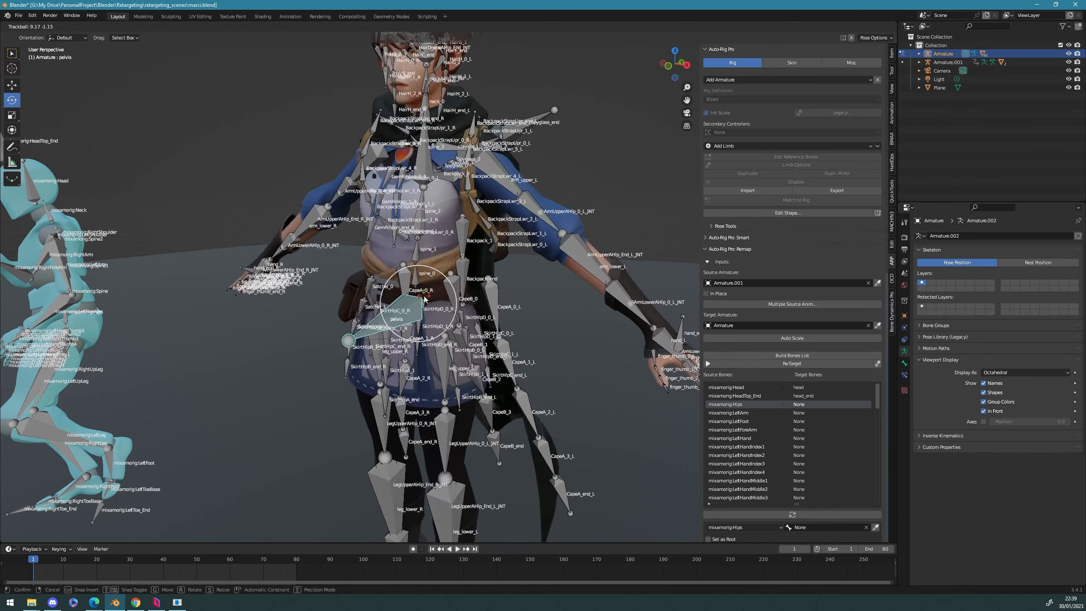
pyautogui.rightClick(429, 293)
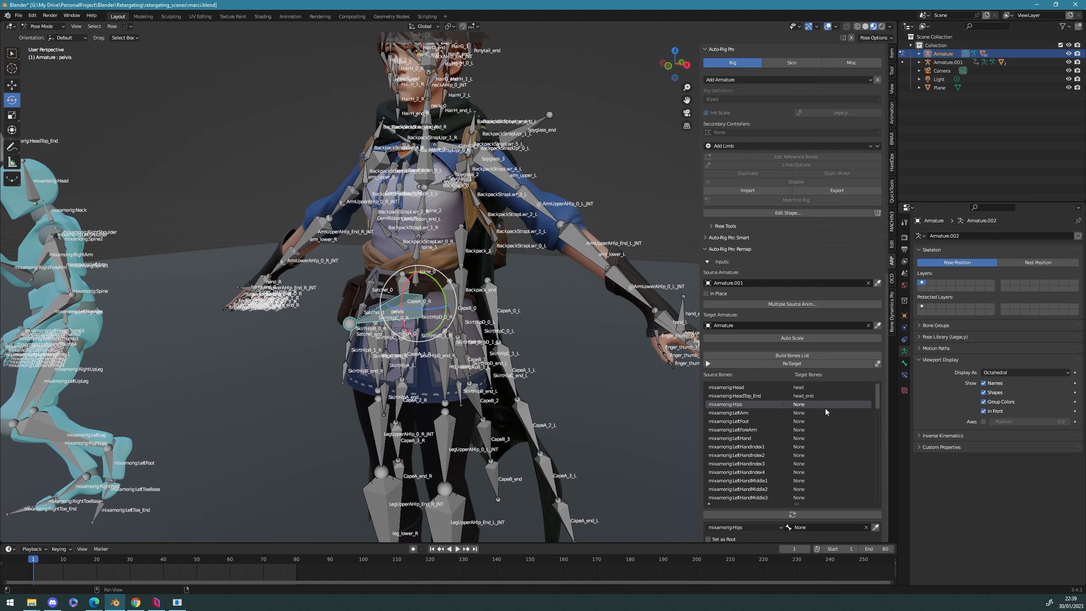
pyautogui.click(818, 527)
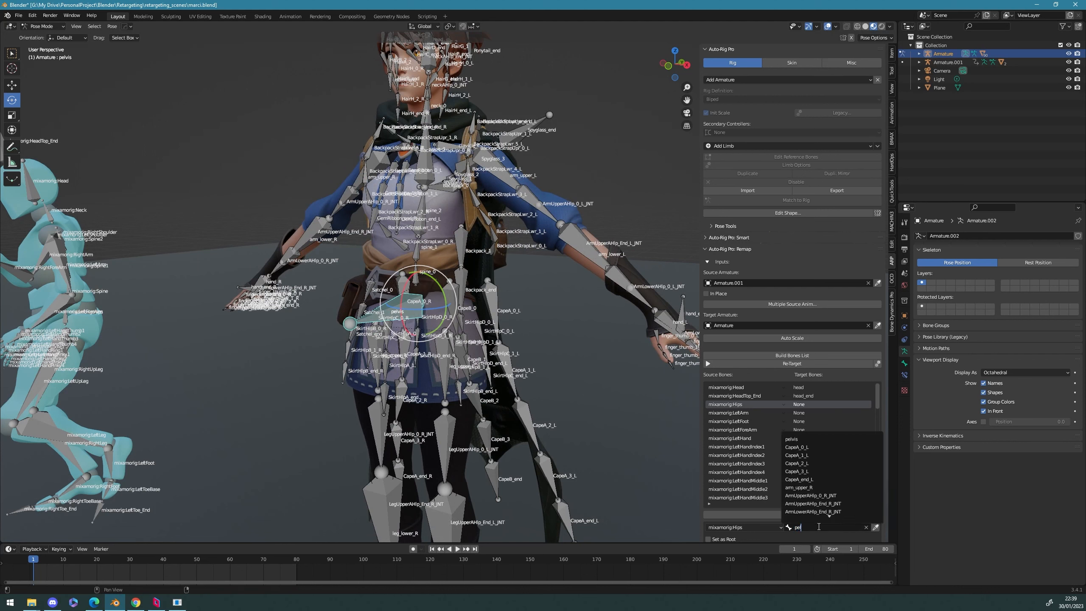
pyautogui.click(791, 439)
# Step: Test-rotate the helper bone ArmUpperAHlp_0_L_JNT on the character's left upper arm and undo the rotation
pyautogui.keyDown('shift'); pyautogui.moveTo(265, 291); pyautogui.dragTo(467, 313, button='middle'); pyautogui.keyUp('shift')
pyautogui.scroll(4, 443, 285)
pyautogui.scroll(2, 444, 284)
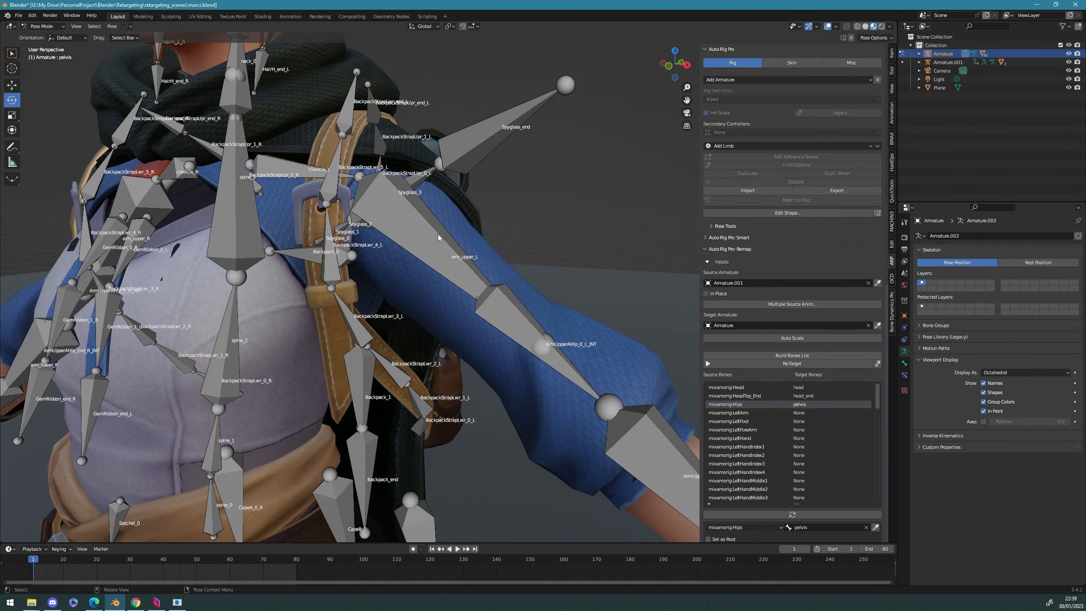
pyautogui.click(466, 256)
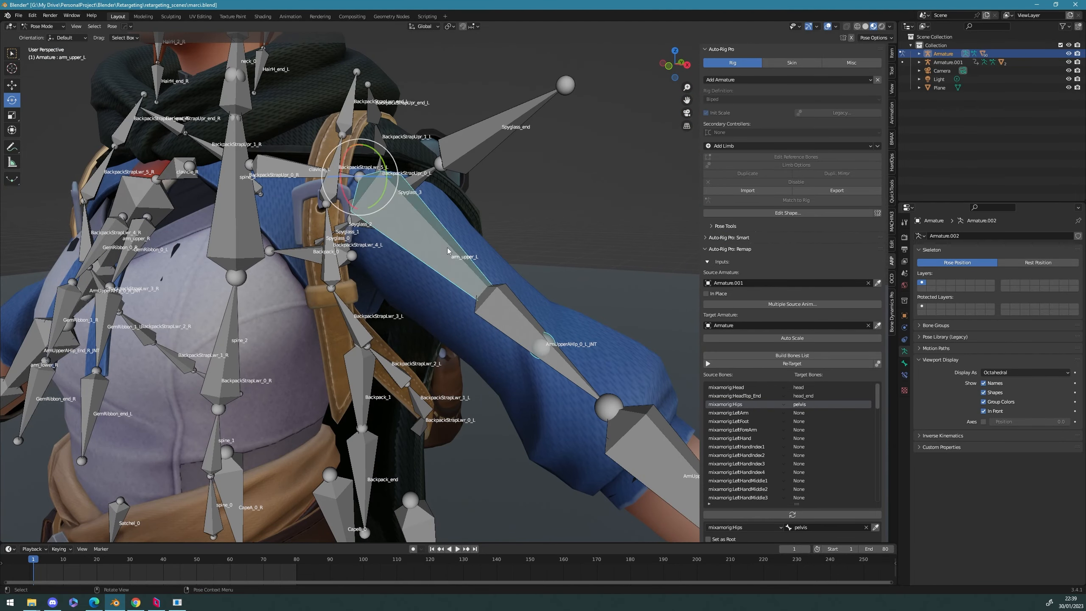
pyautogui.click(508, 302)
pyautogui.moveTo(504, 271)
pyautogui.mouseDown()
pyautogui.moveTo(496, 257)
pyautogui.moveTo(507, 277)
pyautogui.mouseUp()
pyautogui.hotkey('ctrl', 'z')
pyautogui.scroll(-3, 513, 287)
pyautogui.moveTo(561, 320); pyautogui.dragTo(433, 249, button='middle')
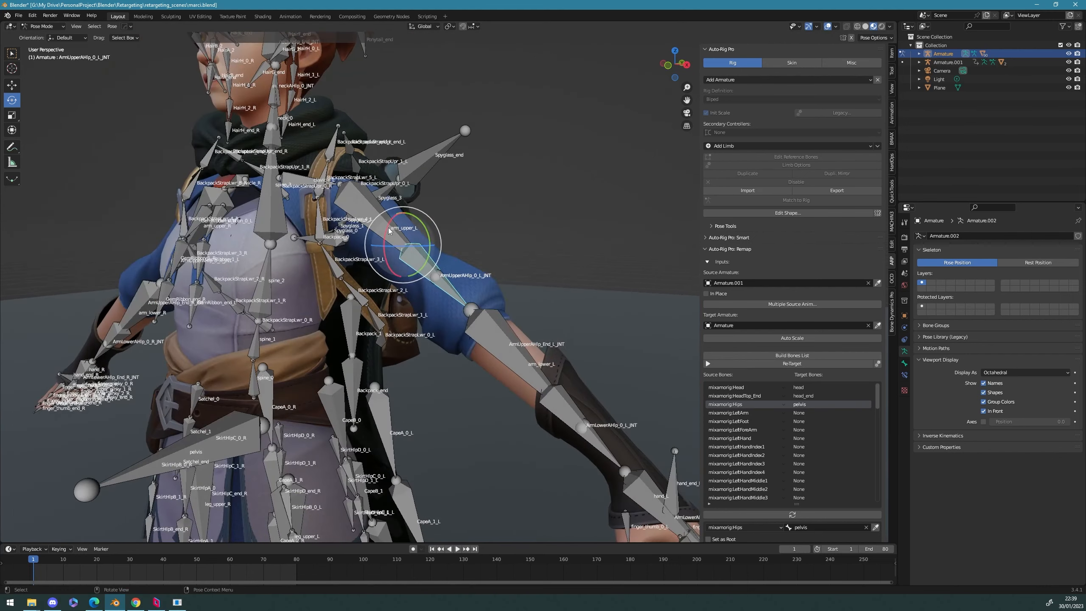
# Step: Select the character's left upper arm bone and map mixamorig:LeftArm to arm_upper_L
pyautogui.click(359, 206)
pyautogui.scroll(-2, 376, 218)
pyautogui.scroll(4, 386, 231)
pyautogui.scroll(-5, 387, 231)
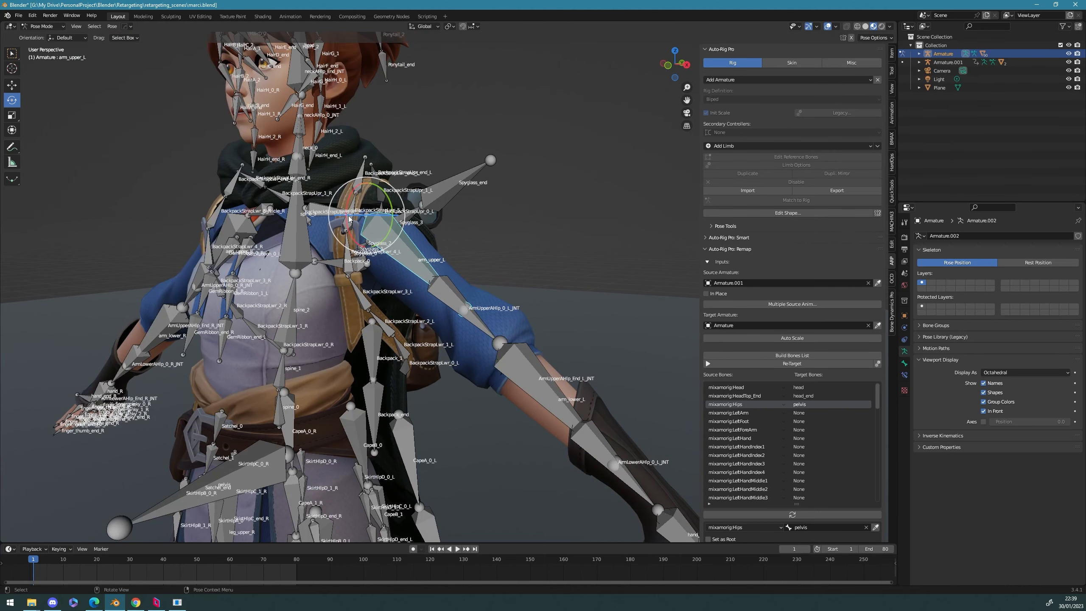
pyautogui.scroll(2, 395, 209)
pyautogui.moveTo(537, 283); pyautogui.dragTo(473, 267, button='middle')
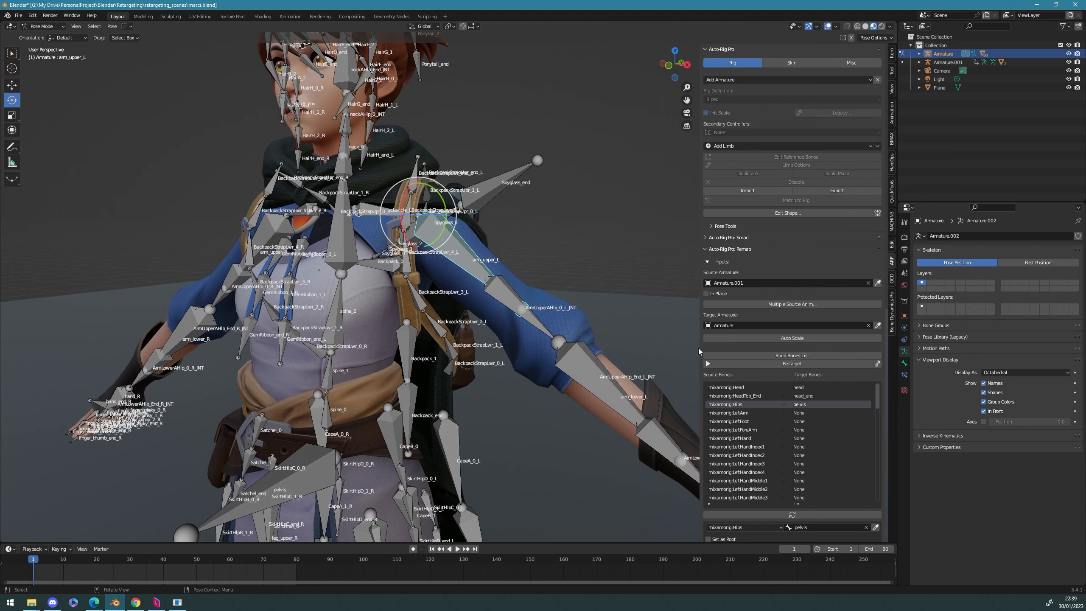
pyautogui.click(805, 413)
pyautogui.click(831, 526)
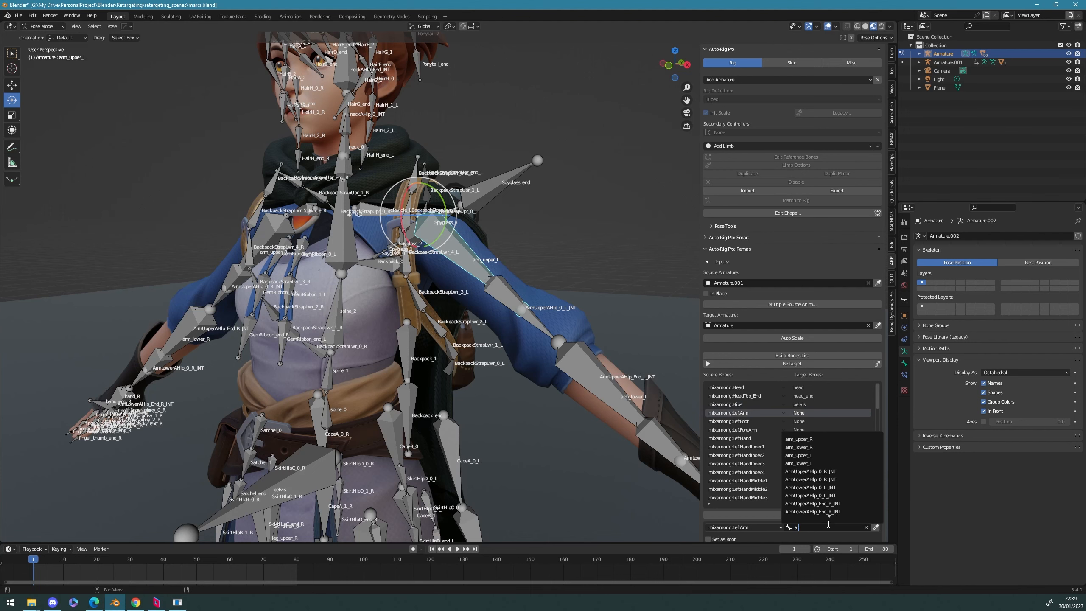
pyautogui.click(826, 456)
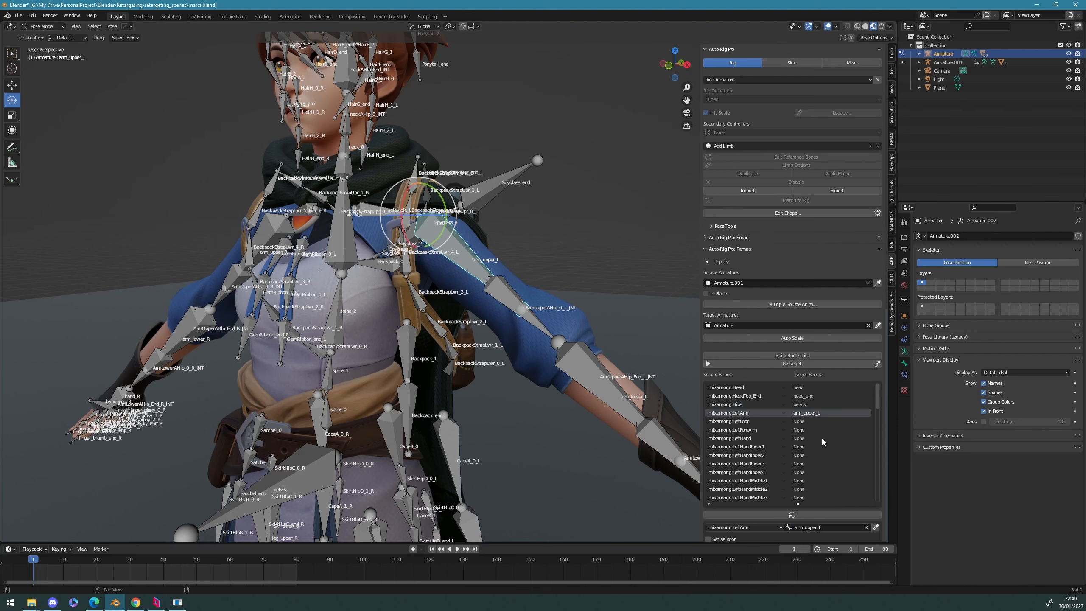
# Step: Check the character's left foot bones with a cancelled test rotation and map mixamorig:LeftFoot to ankle_L
pyautogui.click(804, 421)
pyautogui.keyDown('shift'); pyautogui.moveTo(449, 449); pyautogui.dragTo(534, 128, button='middle'); pyautogui.keyUp('shift')
pyautogui.scroll(-2, 496, 410)
pyautogui.click(486, 445)
pyautogui.moveTo(496, 411); pyautogui.dragTo(467, 394)
pyautogui.rightClick(468, 393)
pyautogui.click(827, 527)
pyautogui.click(811, 447)
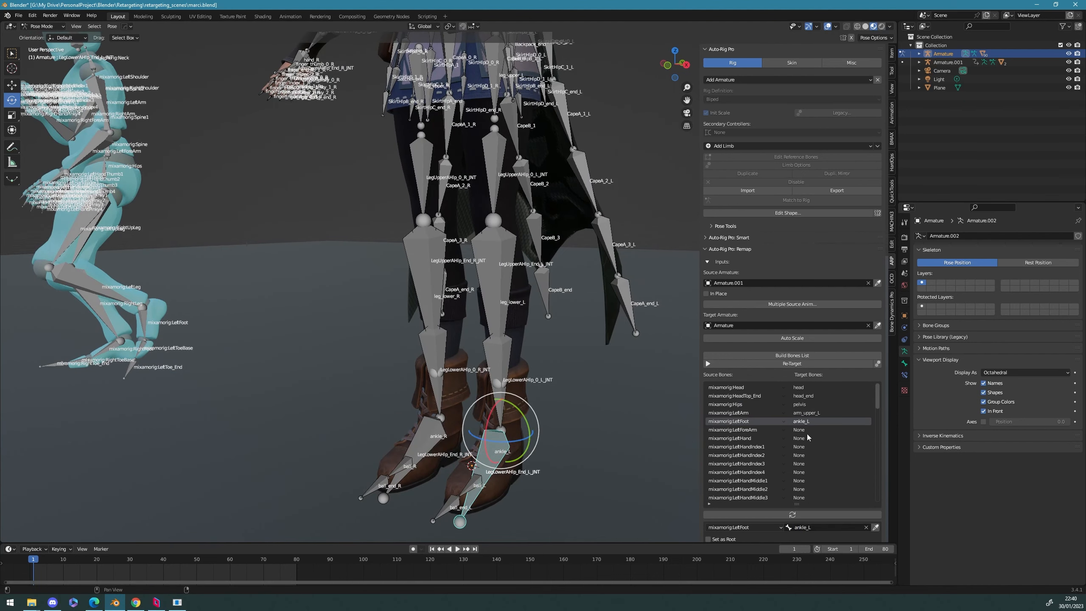
# Step: Test-rotate the character's left forearm bone, undo the rotation, and map mixamorig:LeftForeArm to arm_lower_L
pyautogui.click(805, 430)
pyautogui.keyDown('shift'); pyautogui.moveTo(534, 205); pyautogui.dragTo(522, 385, button='middle'); pyautogui.keyUp('shift')
pyautogui.scroll(-3, 521, 342)
pyautogui.keyDown('shift'); pyautogui.moveTo(577, 205); pyautogui.dragTo(530, 231, button='middle'); pyautogui.keyUp('shift')
pyautogui.click(529, 220)
pyautogui.moveTo(528, 220); pyautogui.dragTo(539, 201)
pyautogui.hotkey('ctrl', 'z')
pyautogui.moveTo(539, 256); pyautogui.dragTo(573, 256, button='middle')
pyautogui.click(824, 527)
pyautogui.click(818, 454)
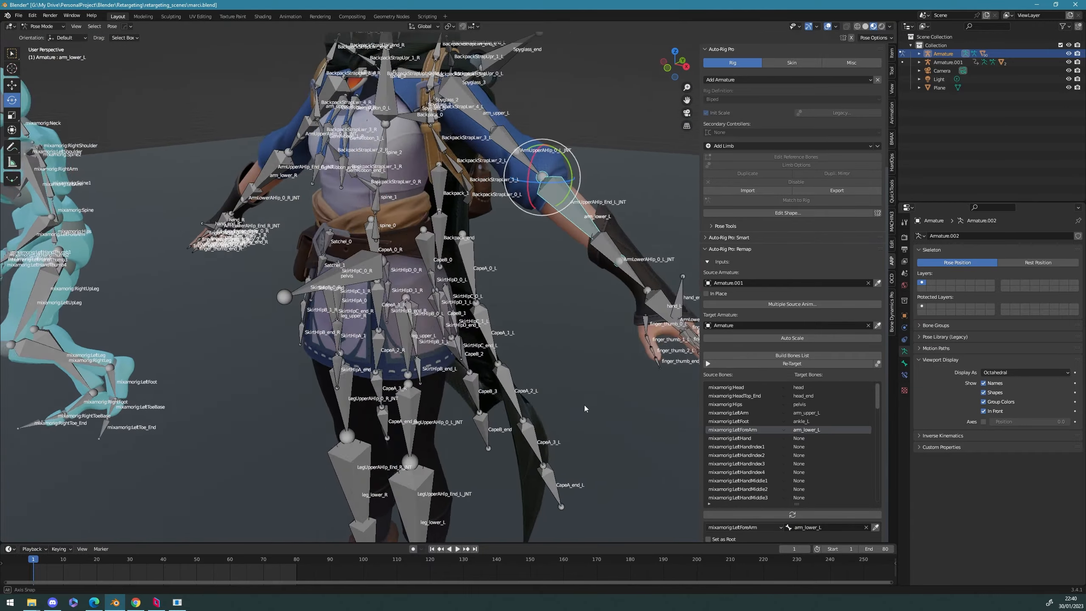
# Step: Select the character's left hand bone and map mixamorig:LeftHand to hand_L
pyautogui.keyDown('shift'); pyautogui.moveTo(239, 351); pyautogui.dragTo(521, 359, button='middle'); pyautogui.keyUp('shift')
pyautogui.click(348, 378)
pyautogui.press('Tab')
pyautogui.click(349, 378)
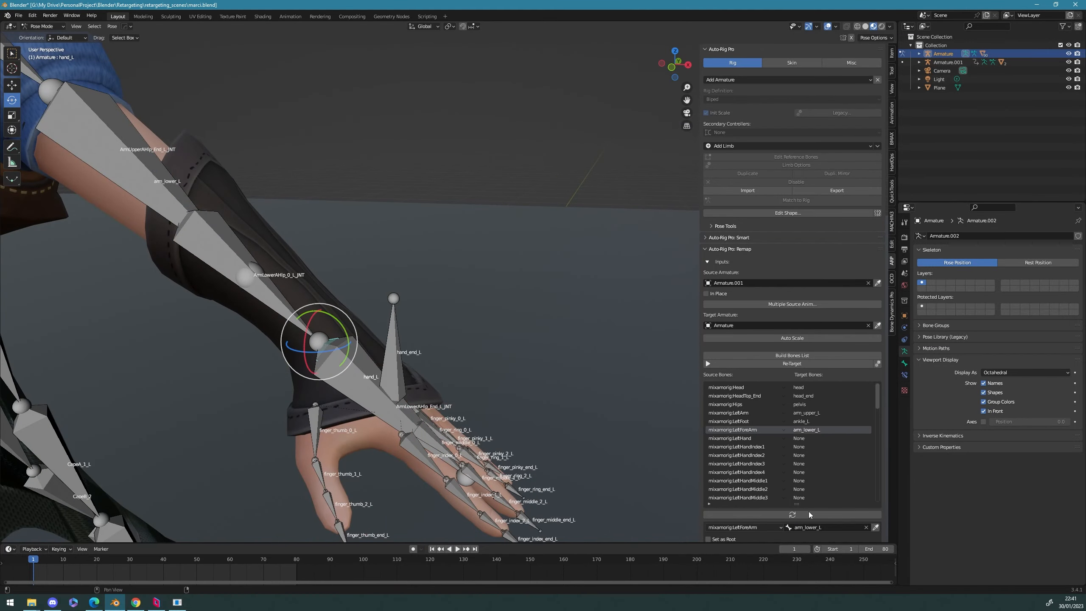
pyautogui.click(808, 438)
pyautogui.click(823, 527)
pyautogui.write('hand')
pyautogui.click(807, 440)
# Step: Compare the left hand bones of both rigs and map mixamorig:LeftHandIndex1 to finger_index_0_L
pyautogui.click(393, 368)
pyautogui.scroll(-3, 423, 410)
pyautogui.keyDown('shift'); pyautogui.moveTo(424, 423); pyautogui.dragTo(471, 395, button='middle'); pyautogui.keyUp('shift')
pyautogui.scroll(2, 471, 395)
pyautogui.click(766, 447)
pyautogui.scroll(-4, 767, 450)
pyautogui.scroll(-5, 427, 342)
pyautogui.keyDown('shift'); pyautogui.moveTo(214, 317); pyautogui.dragTo(462, 333, button='middle'); pyautogui.keyUp('shift')
pyautogui.scroll(6, 462, 333)
pyautogui.scroll(-6, 509, 419)
pyautogui.moveTo(509, 419); pyautogui.dragTo(449, 368, button='middle')
pyautogui.scroll(7, 450, 368)
pyautogui.click(822, 526)
pyautogui.write('ind')
pyautogui.click(817, 463)
# Step: Map the source bone mixamorig:LeftHandIndex2 to the target bone finger_index_1_L
pyautogui.click(809, 422)
pyautogui.click(817, 527)
pyautogui.write('in')
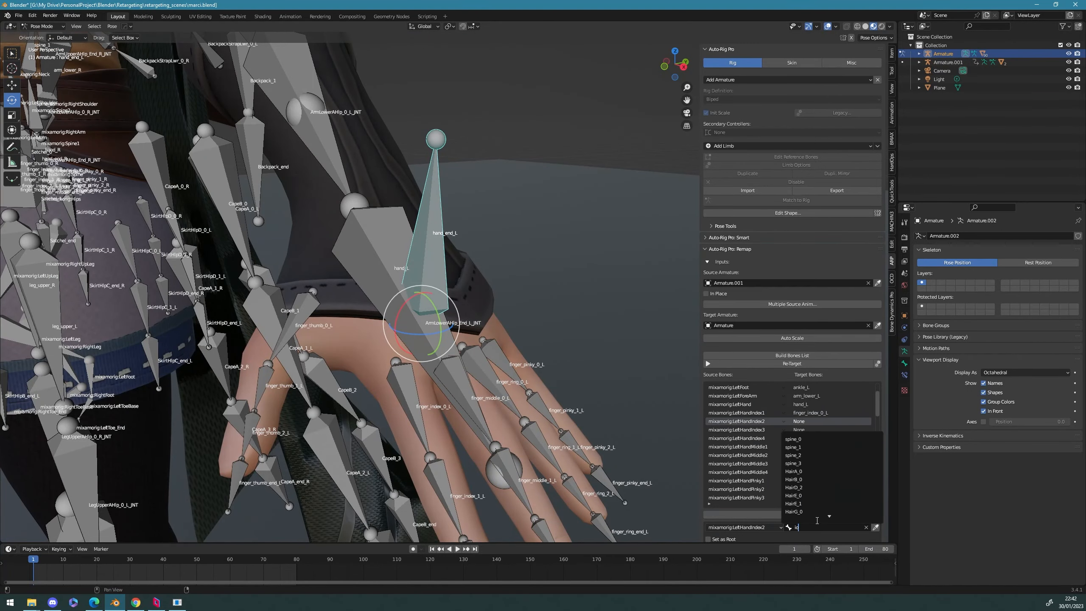
pyautogui.click(829, 472)
# Step: Map the source bone mixamorig:LeftHandIndex3 to the target bone finger_index_2_L
pyautogui.click(812, 430)
pyautogui.click(823, 527)
pyautogui.click(824, 503)
pyautogui.click(825, 525)
pyautogui.write('index')
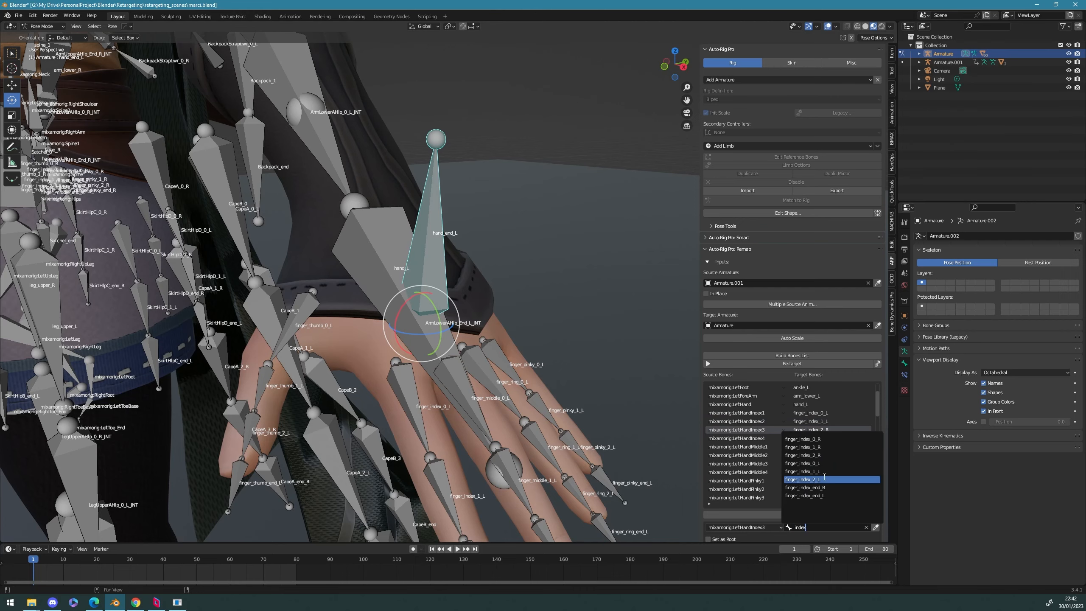
pyautogui.click(824, 479)
# Step: Locate mixamorig:LeftHandIndex4 in the bones list and on the mannequin's left hand in Pose Mode
pyautogui.moveTo(635, 480); pyautogui.dragTo(634, 471, button='middle')
pyautogui.click(799, 438)
pyautogui.scroll(-6, 463, 446)
pyautogui.scroll(6, 463, 446)
pyautogui.click(387, 316)
pyautogui.hotkey('ctrl', 'Tab')
pyautogui.click(382, 316)
pyautogui.keyDown('shift'); pyautogui.moveTo(534, 342); pyautogui.dragTo(692, 406, button='middle'); pyautogui.keyUp('shift')
# Step: Map the source bones mixamorig:LeftHandMiddle1 to mixamorig:LeftHandMiddle3 to the character's middle-finger bones, starting with finger_middle_0_L
pyautogui.click(798, 447)
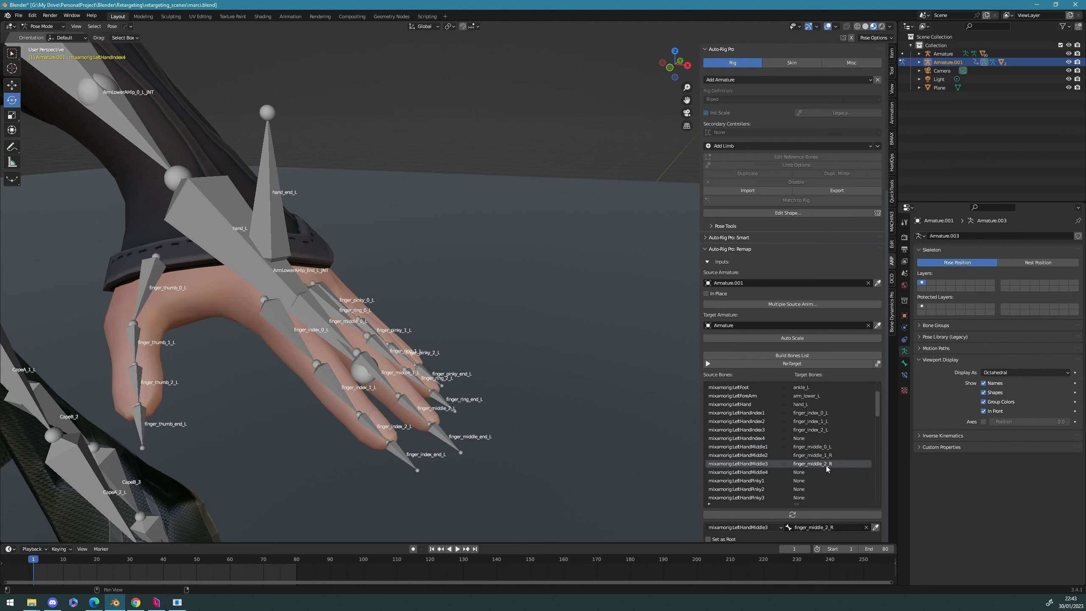
pyautogui.click(824, 463)
# Step: Map the source bones mixamorig:LeftHandPinky1 to mixamorig:LeftHandPinky3 to finger_pinky_0_L, finger_pinky_1_L and finger_pinky_2_L
pyautogui.click(823, 489)
pyautogui.click(825, 527)
pyautogui.write('pink')
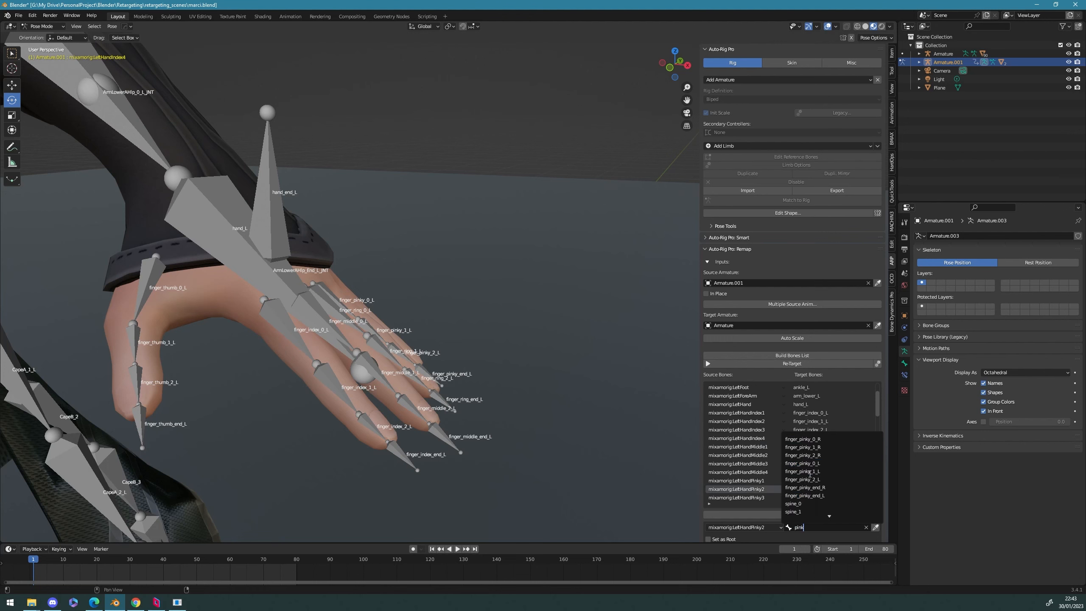
pyautogui.click(824, 448)
pyautogui.click(824, 526)
pyautogui.click(824, 480)
pyautogui.click(829, 525)
pyautogui.write('pink')
pyautogui.click(825, 471)
pyautogui.click(824, 489)
pyautogui.click(829, 527)
pyautogui.write('pink')
pyautogui.click(825, 478)
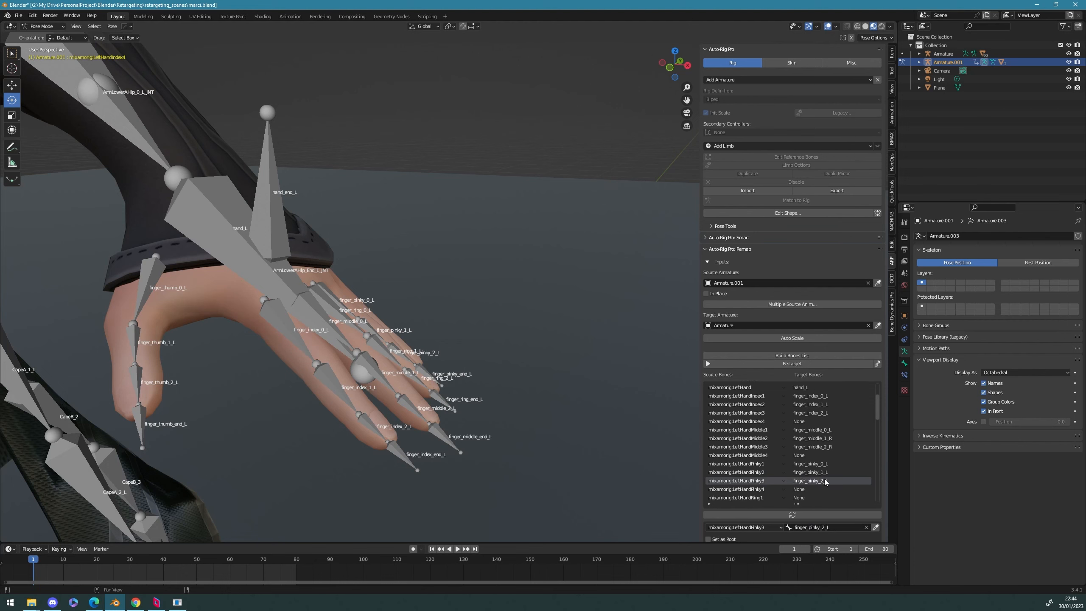
# Step: Map the source bones mixamorig:LeftHandRing1 to mixamorig:LeftHandRing3 to finger_ring_0_L, finger_ring_1_L and finger_ring_2_L
pyautogui.click(825, 527)
pyautogui.write('ring')
pyautogui.click(823, 461)
pyautogui.click(822, 489)
pyautogui.click(824, 526)
pyautogui.write('ring')
pyautogui.click(823, 472)
pyautogui.click(823, 480)
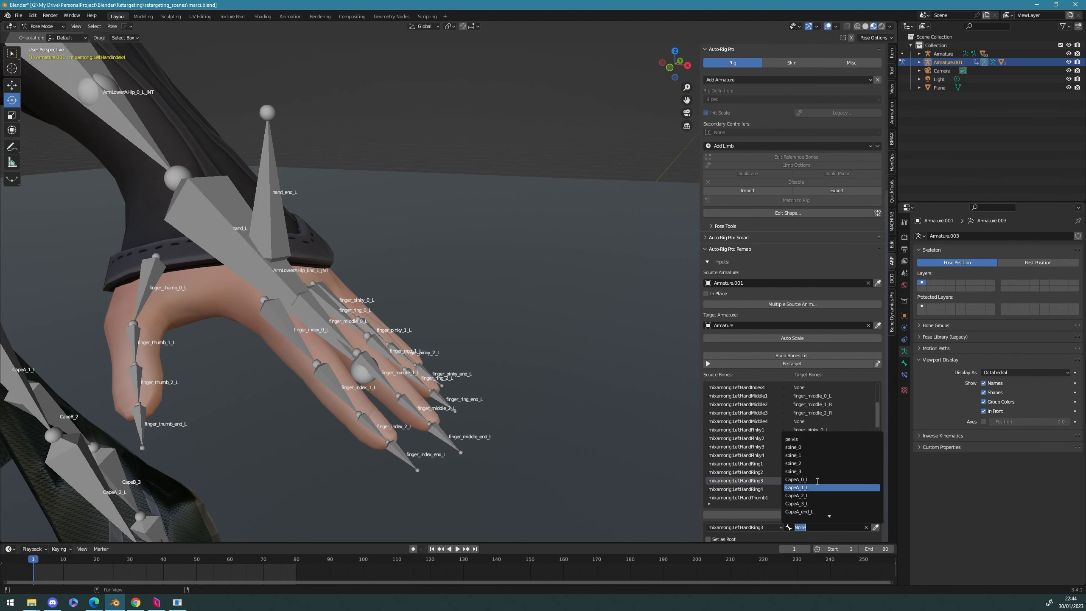
# Step: Map the source bones mixamorig:LeftHandThumb1 to mixamorig:LeftHandThumb3 to finger_thumb_0_L, finger_thumb_1_L and finger_thumb_2_L
pyautogui.click(824, 489)
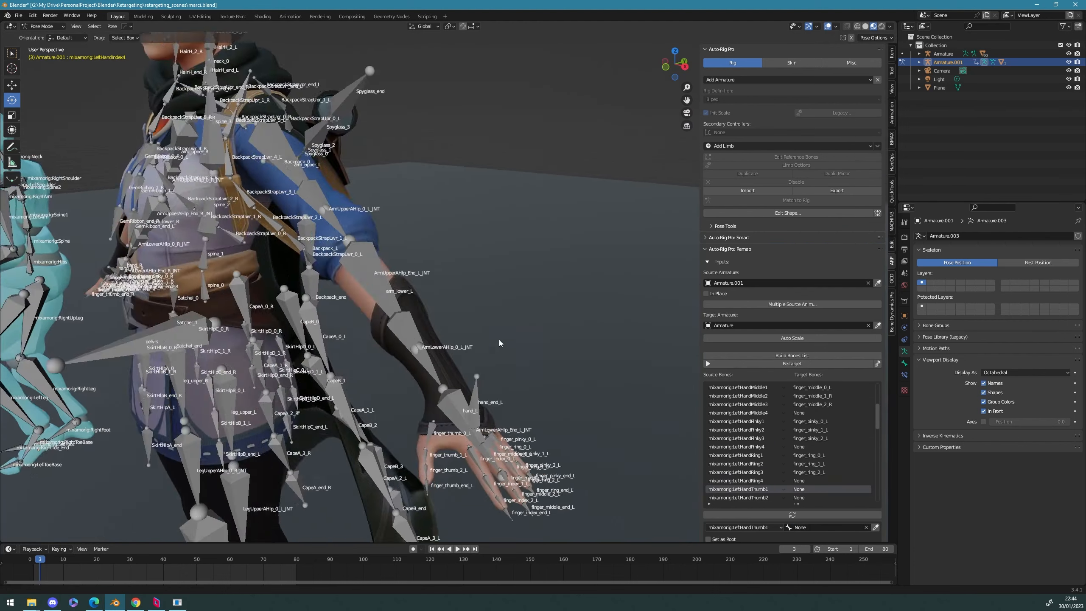
pyautogui.click(808, 526)
pyautogui.write('thumb')
pyautogui.click(823, 463)
pyautogui.scroll(-2, 823, 480)
pyautogui.click(821, 480)
pyautogui.click(807, 526)
pyautogui.write('thumb')
pyautogui.click(826, 471)
pyautogui.click(825, 489)
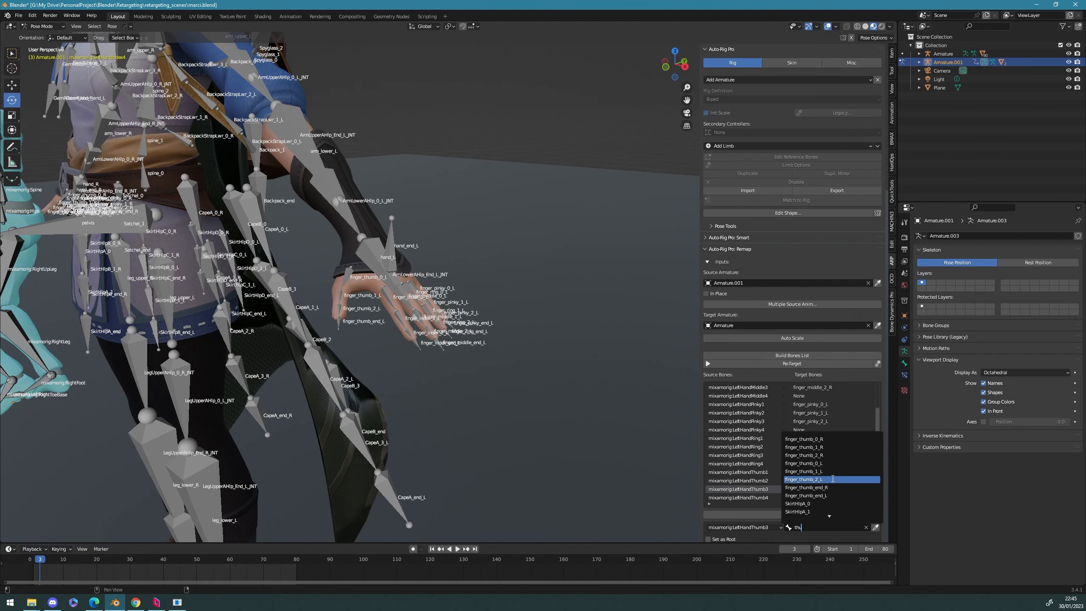
pyautogui.click(819, 481)
# Step: Map the source bone mixamorig:LeftLeg to the target bone leg_lower_L
pyautogui.scroll(-5, 470, 307)
pyautogui.moveTo(457, 306); pyautogui.dragTo(501, 310, button='middle')
pyautogui.scroll(4, 501, 311)
pyautogui.click(812, 526)
pyautogui.write('leg')
pyautogui.click(816, 480)
# Step: Map the source bone mixamorig:LeftShoulder to the target bone clavicle_L
pyautogui.scroll(-1, 815, 485)
pyautogui.click(816, 481)
pyautogui.scroll(-5, 491, 278)
pyautogui.moveTo(492, 256); pyautogui.dragTo(488, 300, button='middle')
pyautogui.scroll(5, 483, 206)
pyautogui.click(810, 526)
pyautogui.write('cl')
pyautogui.click(812, 447)
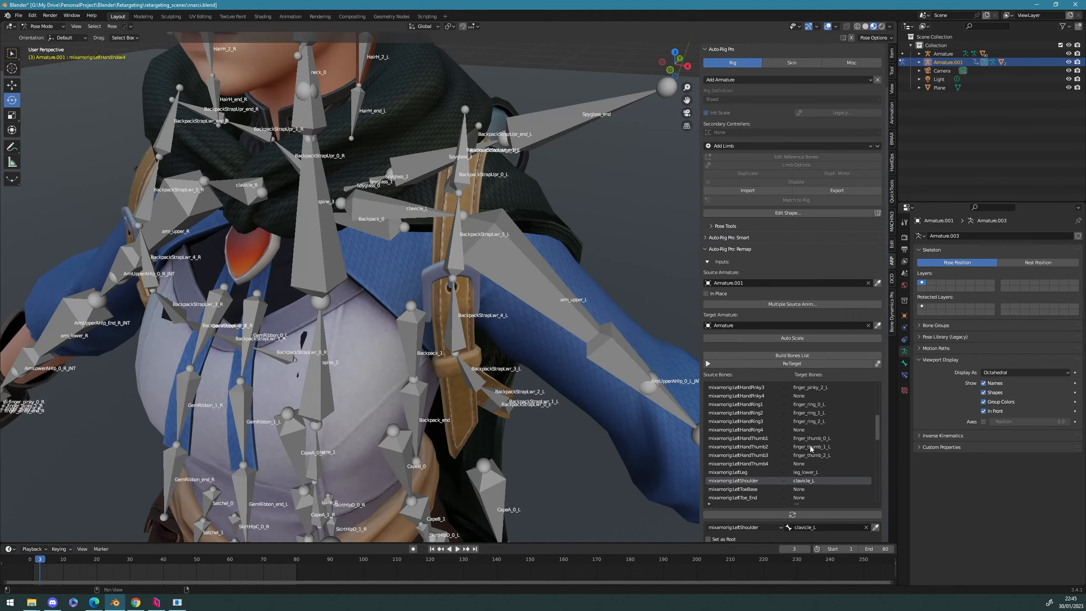
# Step: Identify the character's left toe bone by test-rotating it and map mixamorig:LeftToeBase to ball_L
pyautogui.click(806, 490)
pyautogui.scroll(-5, 410, 376)
pyautogui.scroll(5, 410, 376)
pyautogui.keyDown('shift'); pyautogui.moveTo(409, 375); pyautogui.dragTo(316, 363, button='middle'); pyautogui.keyUp('shift')
pyautogui.click(339, 368)
pyautogui.moveTo(342, 363); pyautogui.dragTo(303, 359)
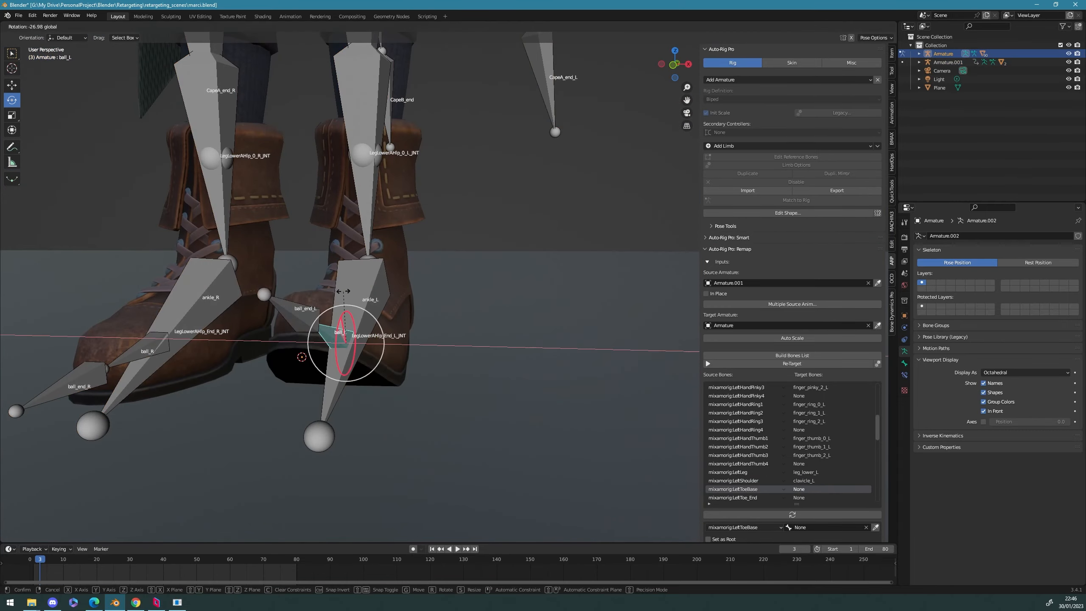
pyautogui.click(810, 527)
pyautogui.write('ball')
pyautogui.click(807, 447)
# Step: Map mixamorig:LeftToe_End to the target bone ball_end_L and mixamorig:LeftUpLeg to leg_upper_L
pyautogui.click(810, 497)
pyautogui.click(811, 527)
pyautogui.write('b')
pyautogui.click(810, 463)
pyautogui.scroll(-5, 810, 466)
pyautogui.click(810, 463)
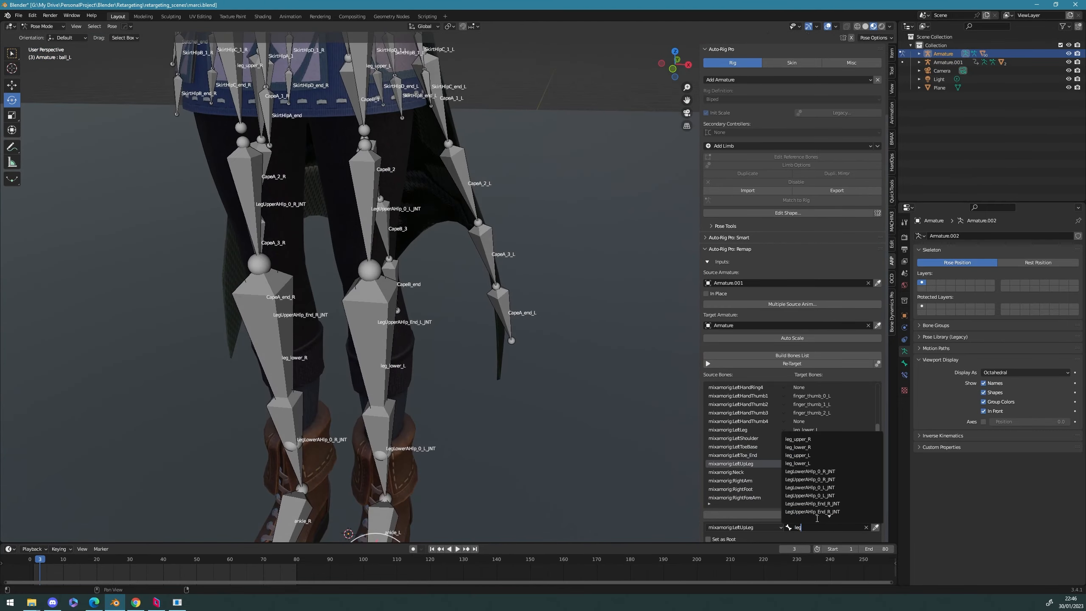
# Step: Find the neck bone on the character and map mixamorig:Neck to the target bone neck_0
pyautogui.click(809, 472)
pyautogui.moveTo(576, 382); pyautogui.dragTo(491, 372, button='middle')
pyautogui.scroll(5, 492, 213)
pyautogui.keyDown('shift'); pyautogui.moveTo(514, 171); pyautogui.dragTo(483, 363, button='middle'); pyautogui.keyUp('shift')
pyautogui.scroll(-4, 474, 256)
pyautogui.click(469, 238)
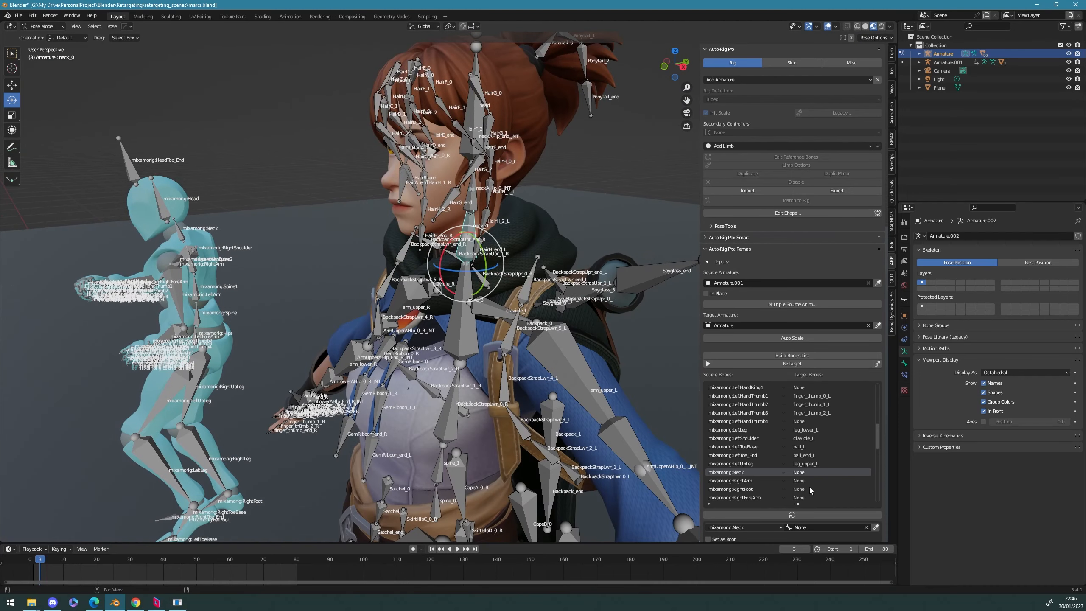
pyautogui.click(811, 526)
pyautogui.write('neck')
pyautogui.click(808, 447)
# Step: Map the source bone mixamorig:RightArm to the target bone arm_upper_R
pyautogui.moveTo(427, 343); pyautogui.dragTo(534, 342, button='middle')
pyautogui.click(800, 471)
pyautogui.click(812, 527)
pyautogui.write('arm')
pyautogui.click(807, 455)
# Step: Map the source bone mixamorig:RightFoot to the target bone ankle_R
pyautogui.keyDown('shift'); pyautogui.moveTo(492, 406); pyautogui.dragTo(479, 128, button='middle'); pyautogui.keyUp('shift')
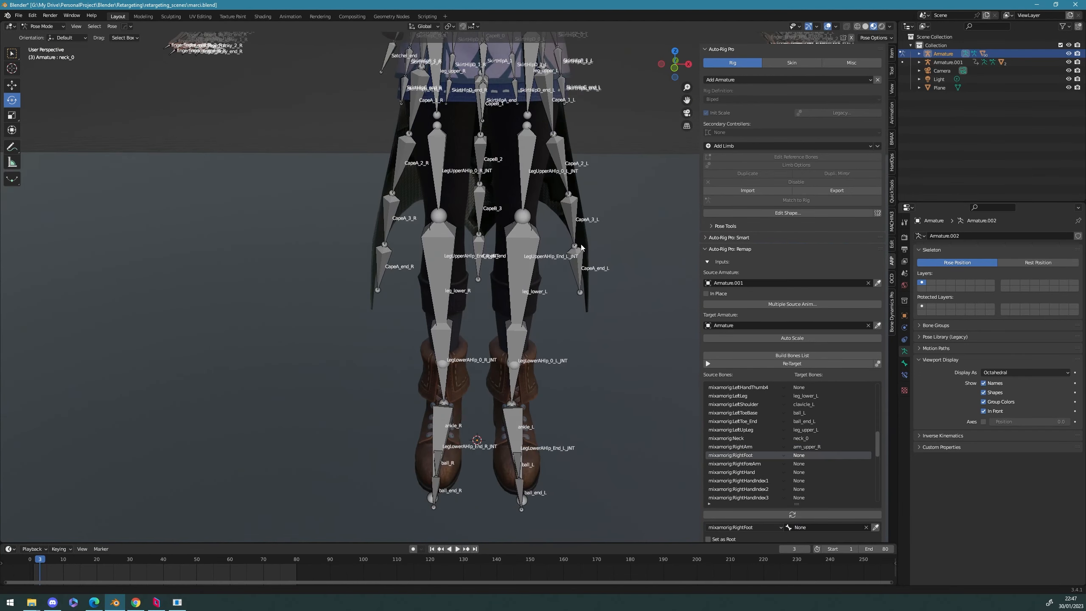
pyautogui.click(812, 527)
pyautogui.write('ankle')
pyautogui.click(807, 439)
# Step: Map mixamorig:RightForeArm to the target bone arm_lower_R and mixamorig:RightHand to hand_R
pyautogui.click(810, 463)
pyautogui.click(799, 526)
pyautogui.click(811, 472)
pyautogui.click(802, 526)
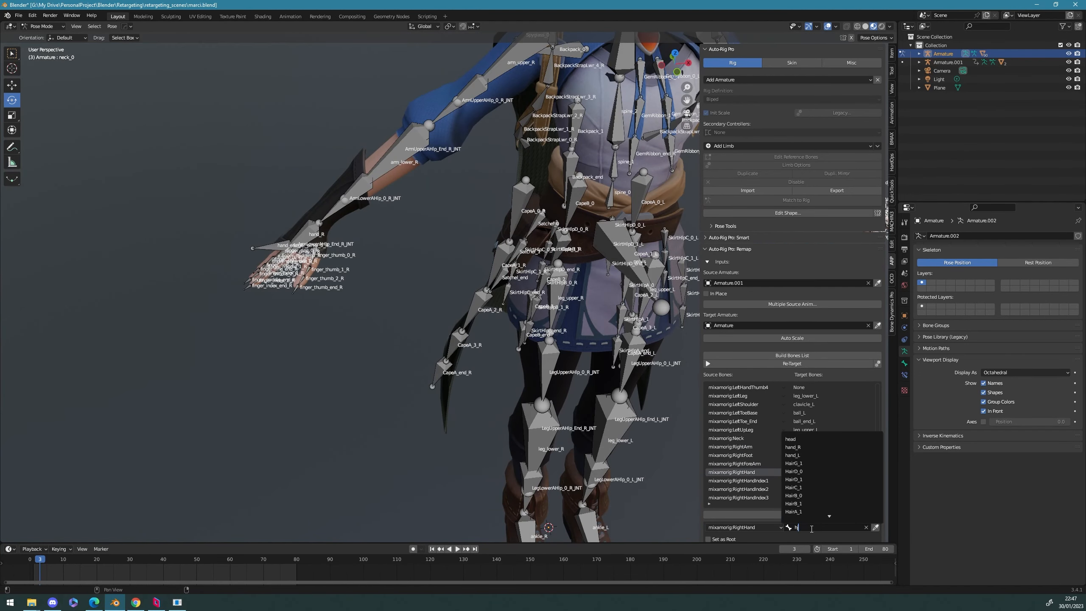
# Step: Map the source bones mixamorig:RightHandIndex1 to mixamorig:RightHandIndex3 to finger_index_0_R, finger_index_1_R and finger_index_2_R
pyautogui.click(808, 481)
pyautogui.click(803, 525)
pyautogui.write('index')
pyautogui.click(806, 440)
pyautogui.click(809, 489)
pyautogui.click(815, 528)
pyautogui.click(828, 447)
pyautogui.click(812, 498)
pyautogui.click(814, 526)
pyautogui.write('index')
pyautogui.click(831, 455)
# Step: Map the source bones mixamorig:RightHandMiddle1 to mixamorig:RightHandMiddle3 to finger_middle_0_R, finger_middle_1_R and finger_middle_2_R
pyautogui.scroll(-6, 838, 454)
pyautogui.click(812, 463)
pyautogui.click(814, 526)
pyautogui.click(805, 455)
# Step: Map mixamorig:RightHandPinky1 to mixamorig:RightHandPinky4 to finger_pinky_0_R through finger_pinky_end_R, picking the bones on the character's right hand
pyautogui.scroll(-1, 816, 466)
pyautogui.click(812, 489)
pyautogui.moveTo(397, 376); pyautogui.dragTo(465, 405, button='middle')
pyautogui.scroll(8, 436, 295)
pyautogui.scroll(-4, 816, 479)
pyautogui.click(876, 526)
pyautogui.moveTo(462, 265); pyautogui.dragTo(387, 249, button='middle')
pyautogui.scroll(-4, 386, 245)
pyautogui.click(288, 139)
pyautogui.click(875, 526)
pyautogui.click(233, 195)
pyautogui.click(726, 463)
pyautogui.click(875, 527)
pyautogui.click(178, 259)
# Step: Map mixamorig:RightHandRing1 to mixamorig:RightHandRing4 to finger_ring_0_R through finger_ring_end_R, picking the bones on the character's hand
pyautogui.click(795, 473)
pyautogui.click(218, 256)
pyautogui.click(876, 527)
pyautogui.click(148, 348)
pyautogui.click(799, 472)
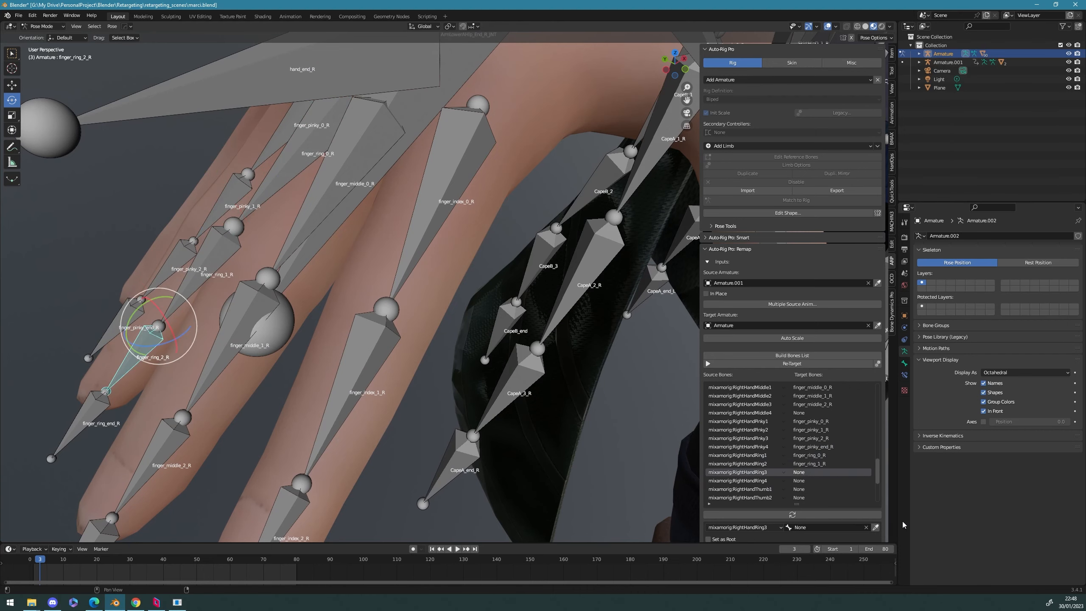
pyautogui.click(876, 527)
pyautogui.click(449, 171)
pyautogui.click(800, 480)
# Step: Map mixamorig:RightHandThumb1 to mixamorig:RightHandThumb4 to finger_thumb_0_R through finger_thumb_end_R, picking the bones in the viewport
pyautogui.click(328, 240)
pyautogui.click(875, 527)
pyautogui.click(799, 497)
pyautogui.click(334, 282)
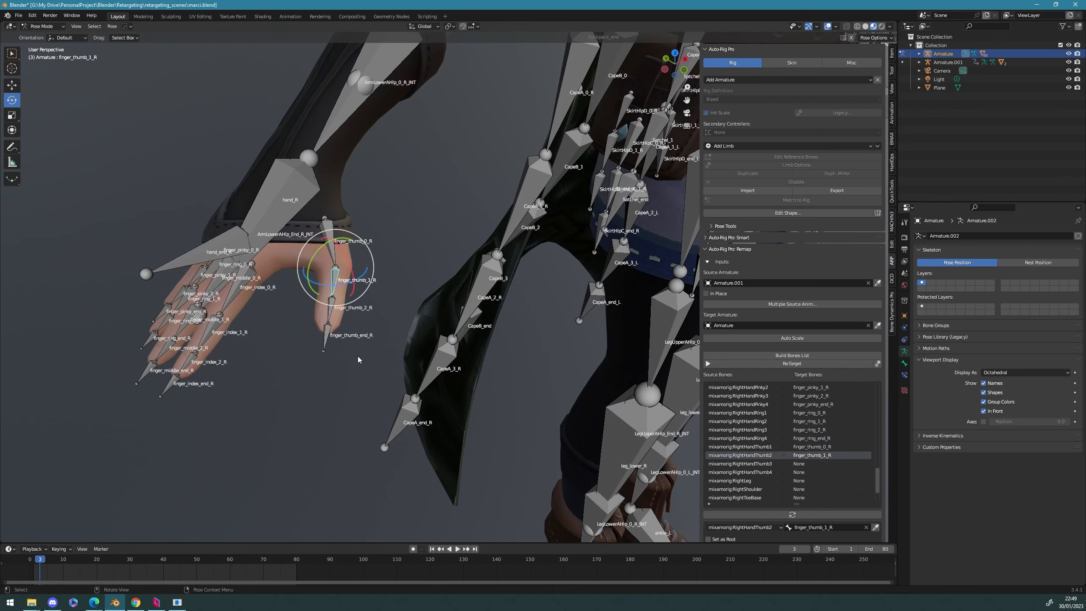
pyautogui.click(799, 464)
pyautogui.click(327, 335)
# Step: Map mixamorig:RightLeg to the target bone leg_lower_R and mixamorig:RightShoulder to clavicle_R
pyautogui.click(483, 355)
pyautogui.click(800, 489)
pyautogui.moveTo(508, 314); pyautogui.dragTo(557, 321, button='middle')
pyautogui.click(445, 144)
pyautogui.click(876, 526)
# Step: Map mixamorig:RightToeBase to the target bone ball_R and mixamorig:RightToe_End to ball_end_R
pyautogui.click(748, 455)
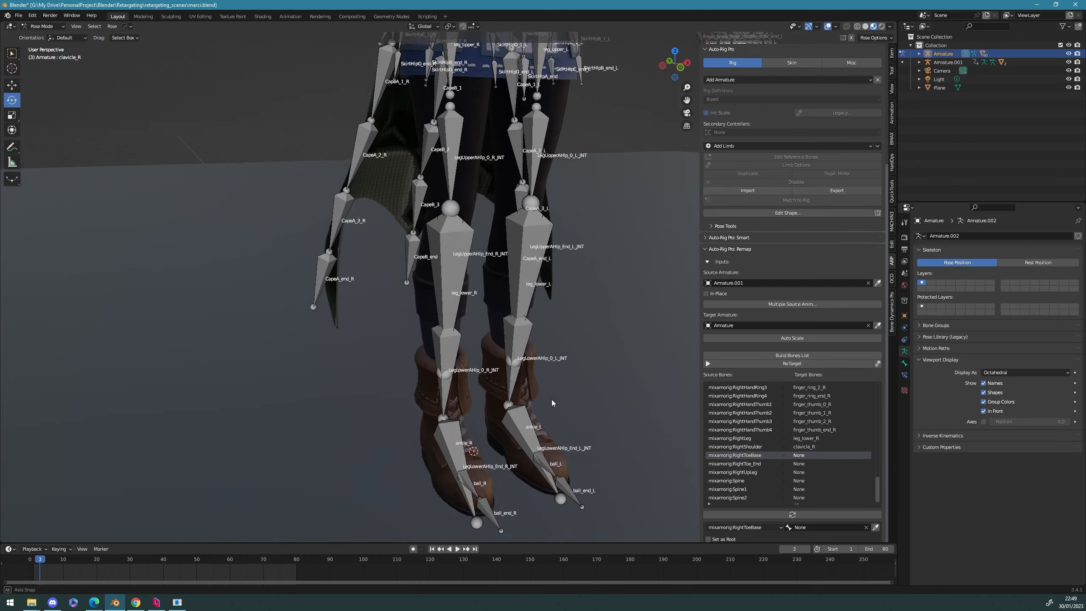
pyautogui.click(462, 482)
pyautogui.click(875, 527)
pyautogui.click(481, 507)
pyautogui.click(748, 464)
# Step: Pick the character's right upper leg bone and map mixamorig:RightUpLeg to leg_upper_R
pyautogui.moveTo(468, 173); pyautogui.dragTo(476, 169)
pyautogui.rightClick(475, 169)
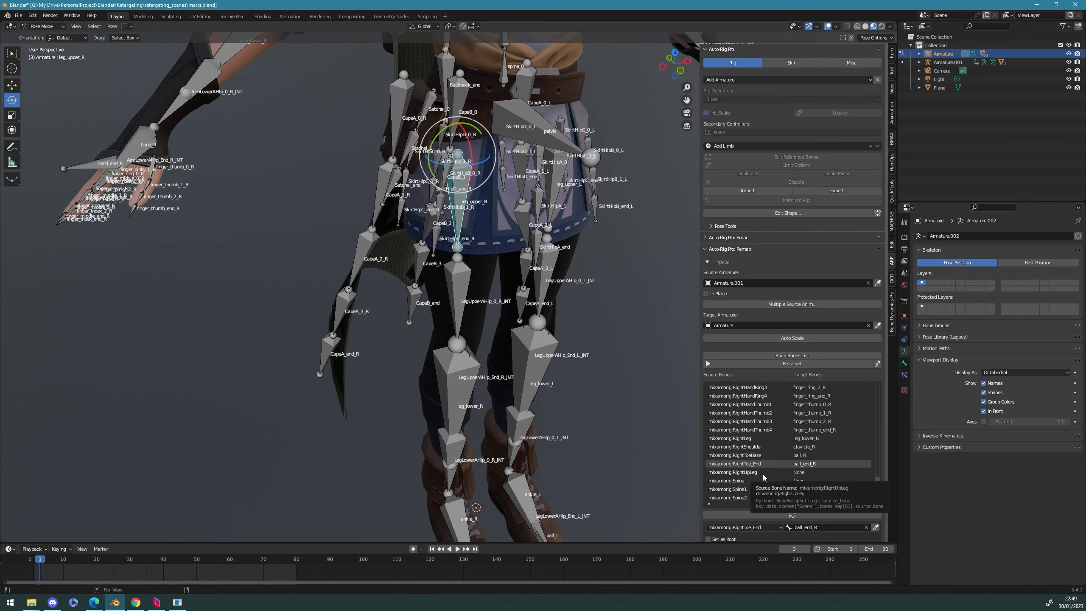
pyautogui.click(763, 473)
pyautogui.click(875, 527)
# Step: Try to map mixamorig:Spine1 to a spine bone picked on the character
pyautogui.click(763, 480)
pyautogui.moveTo(565, 371); pyautogui.dragTo(508, 368, button='middle')
pyautogui.moveTo(363, 142); pyautogui.dragTo(395, 132, button='middle')
pyautogui.keyDown('shift'); pyautogui.moveTo(396, 133); pyautogui.dragTo(431, 336, button='middle'); pyautogui.keyUp('shift')
pyautogui.press('Left')
pyautogui.click(453, 336)
pyautogui.click(748, 489)
pyautogui.keyDown('shift'); pyautogui.moveTo(443, 284); pyautogui.dragTo(482, 296, button='middle'); pyautogui.keyUp('shift')
pyautogui.click(875, 527)
# Step: Map mixamorig:Spine2 to the target bone spine_3 and mixamorig:Spine1 to spine_2
pyautogui.click(814, 496)
pyautogui.click(474, 265)
pyautogui.click(481, 182)
pyautogui.click(814, 497)
pyautogui.click(875, 526)
pyautogui.click(814, 488)
pyautogui.click(477, 268)
# Step: Pick the character's lowest waist spine bone spine_1 as the target bone for mixamorig:Spine
pyautogui.click(470, 314)
pyautogui.click(748, 480)
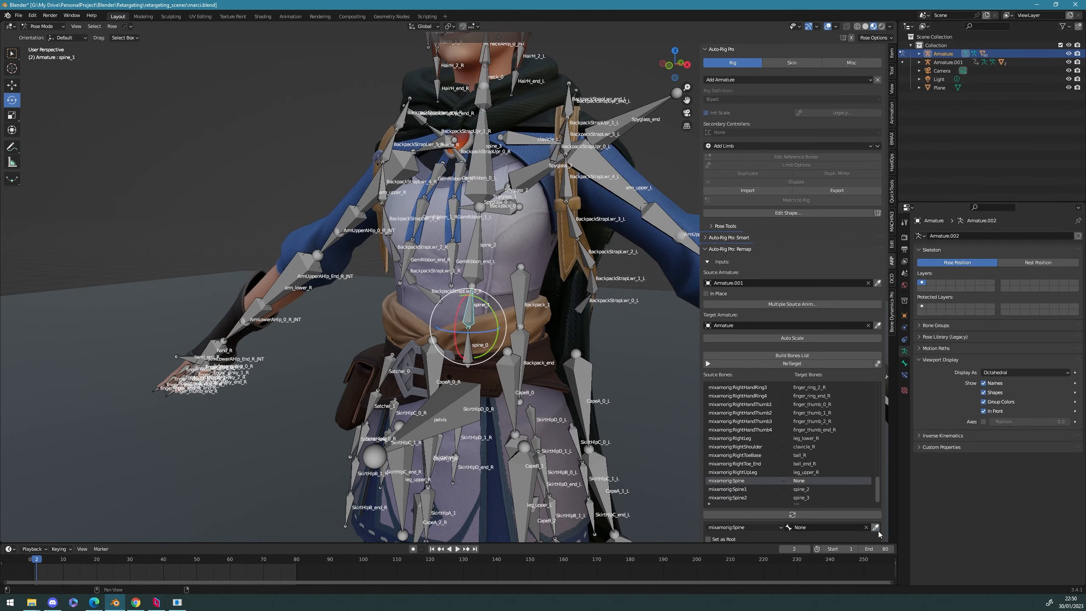
pyautogui.click(875, 526)
# Step: Set the mixamorig:Hips mapping to pelvis as the root
pyautogui.click(748, 404)
pyautogui.click(891, 314)
pyautogui.scroll(-4, 556, 299)
pyautogui.click(891, 261)
pyautogui.scroll(-4, 859, 401)
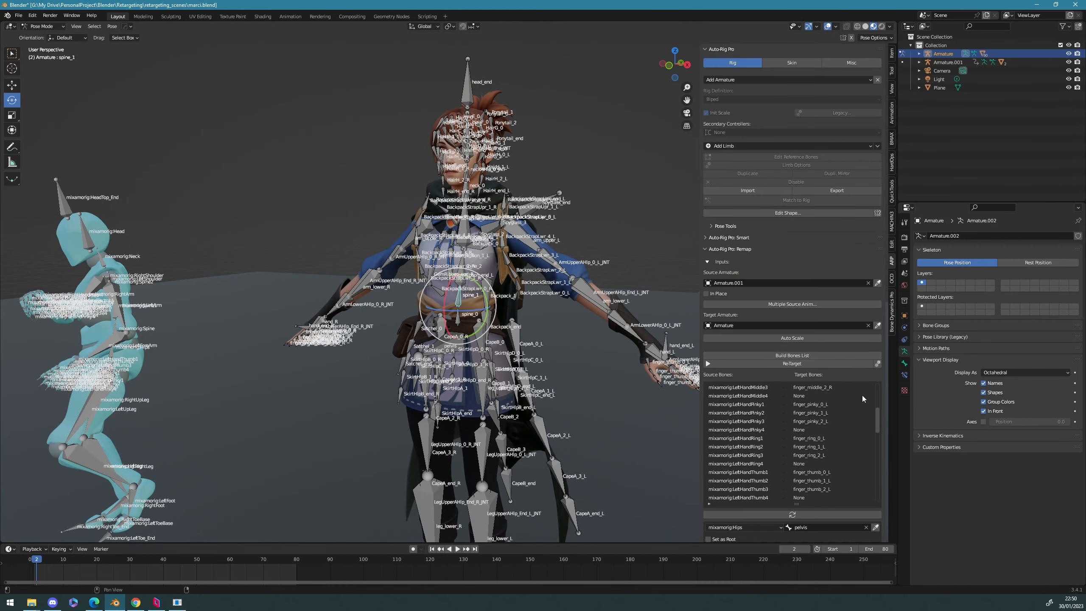
pyautogui.scroll(-8, 769, 385)
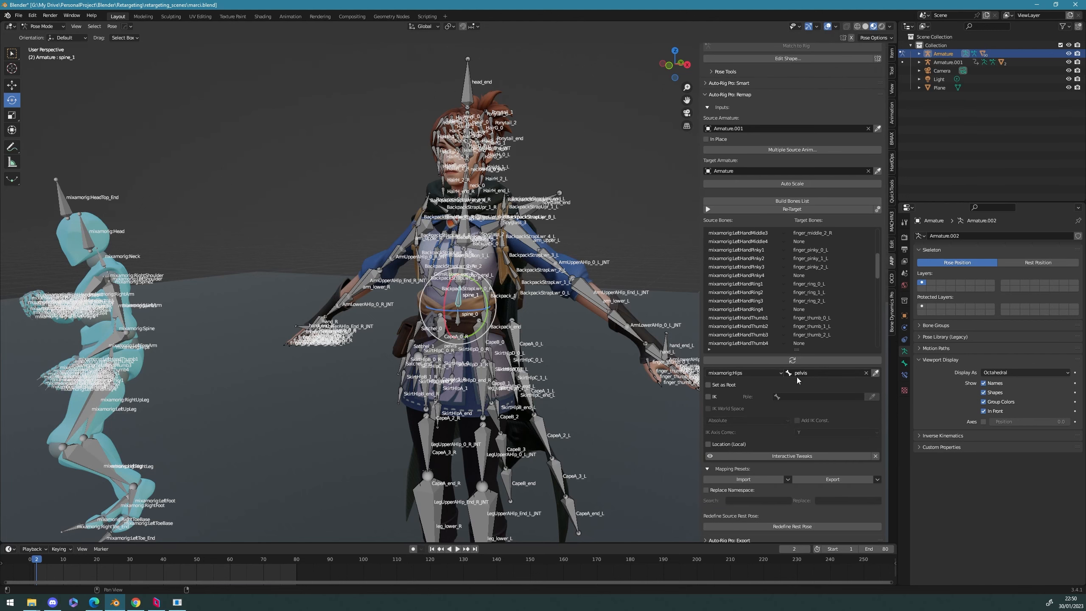
pyautogui.click(707, 384)
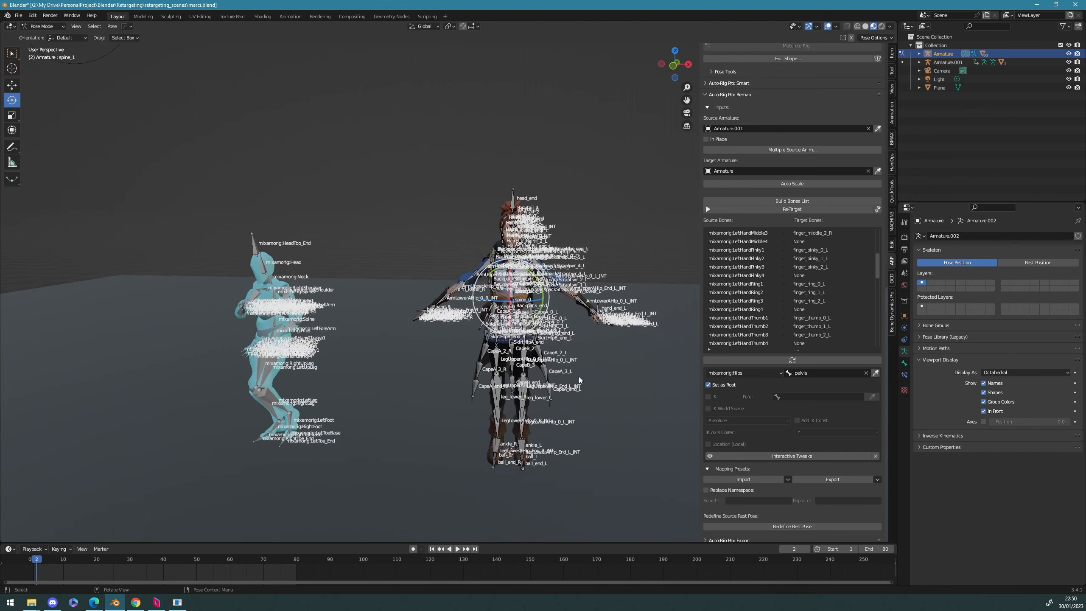
# Step: Turn off bone Names and In Front display for both the character's and the mannequin's armatures
pyautogui.click(983, 383)
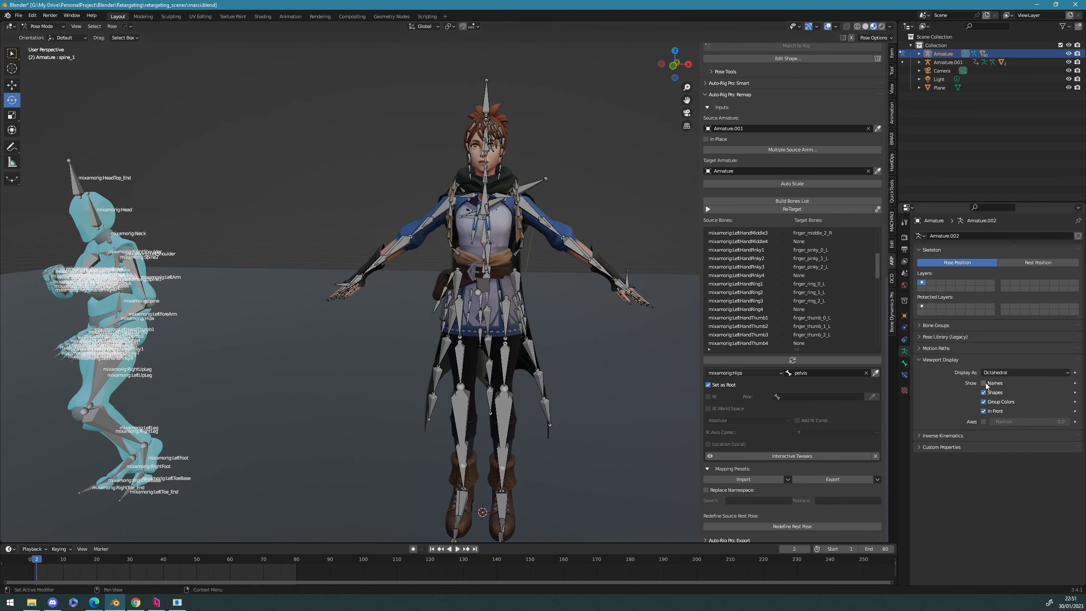
pyautogui.press('Tab')
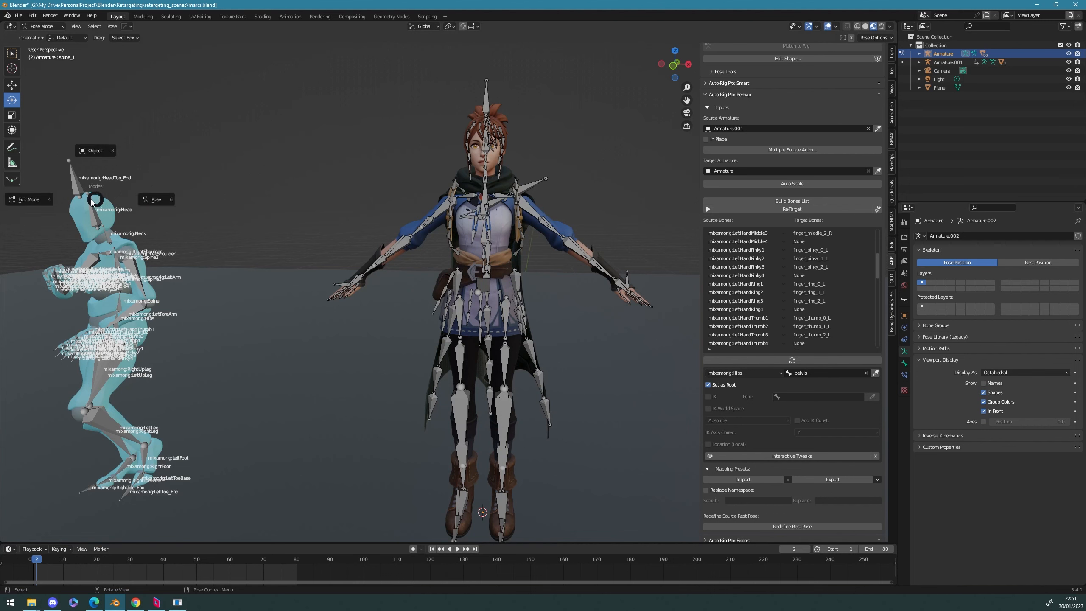
pyautogui.click(96, 152)
pyautogui.click(93, 210)
pyautogui.click(983, 383)
pyautogui.click(984, 411)
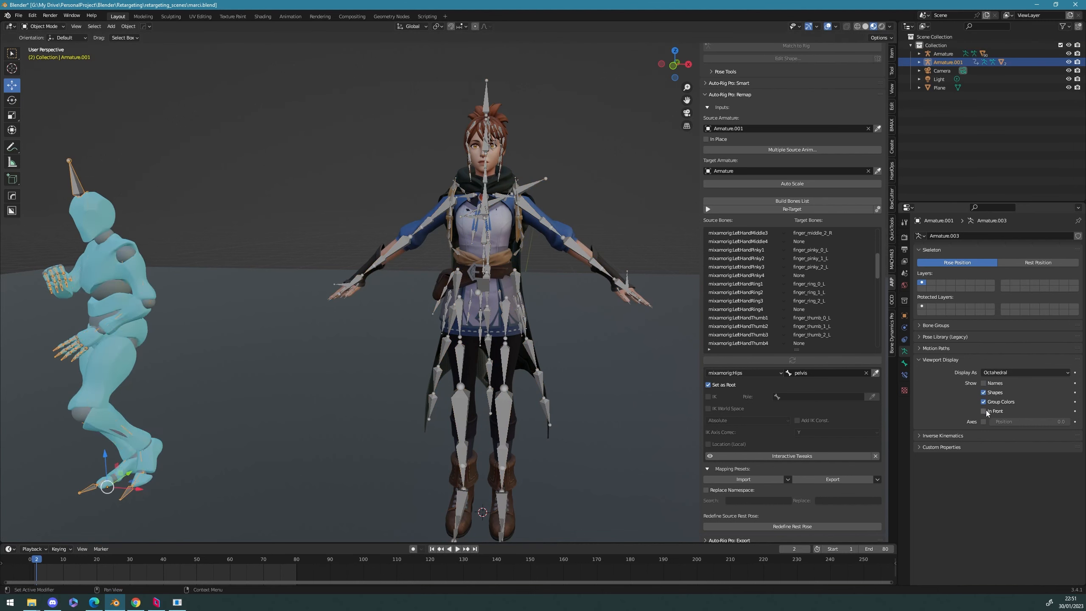
pyautogui.click(479, 114)
pyautogui.click(984, 410)
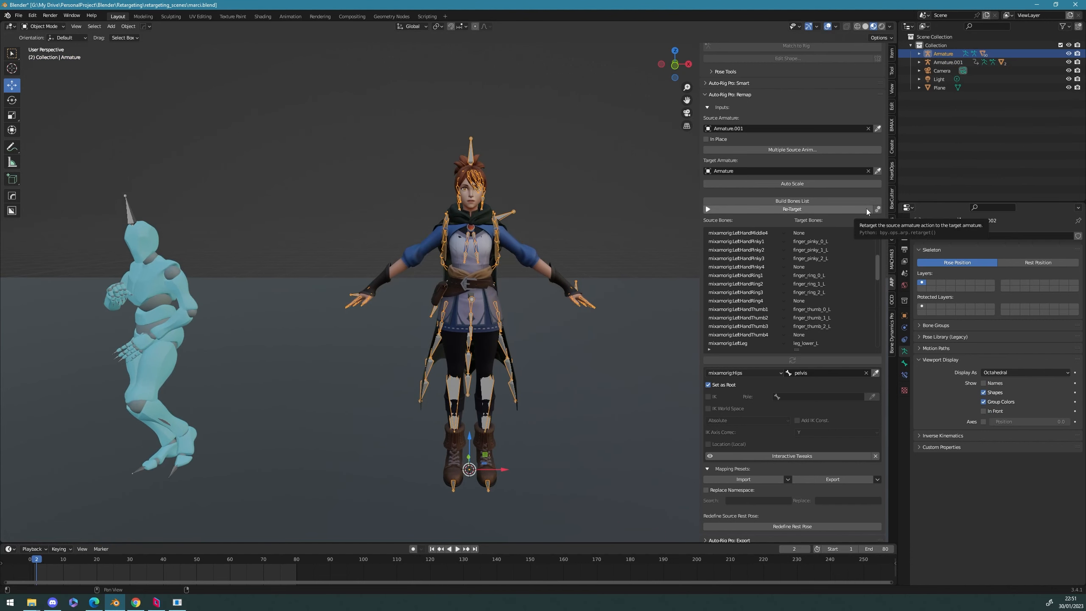
# Step: Show the extra retargeting options and bind the source armature to the target with Bind Only
pyautogui.click(809, 201)
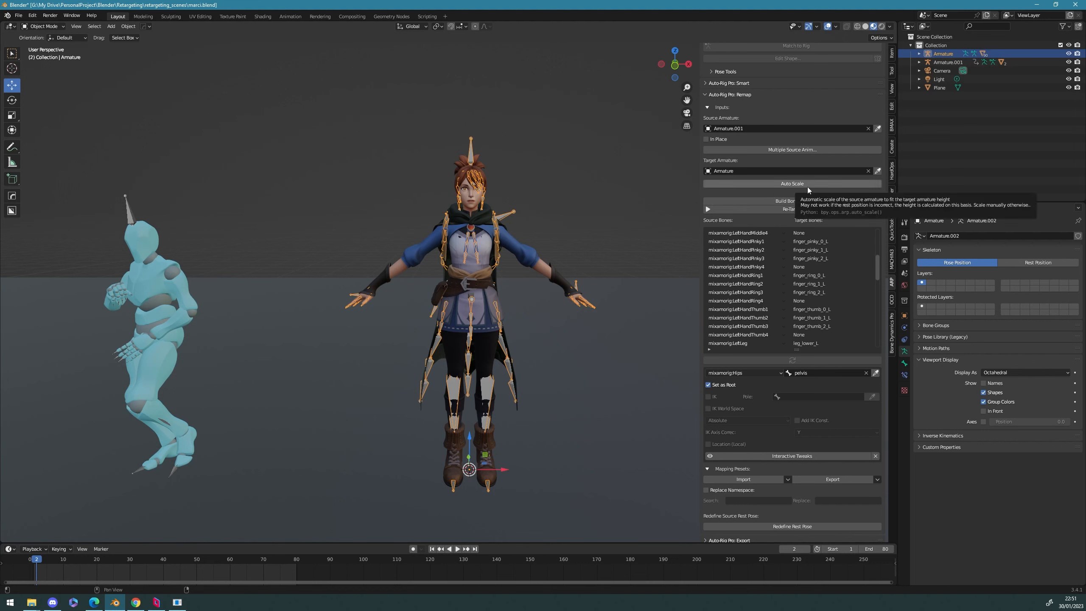
pyautogui.click(706, 210)
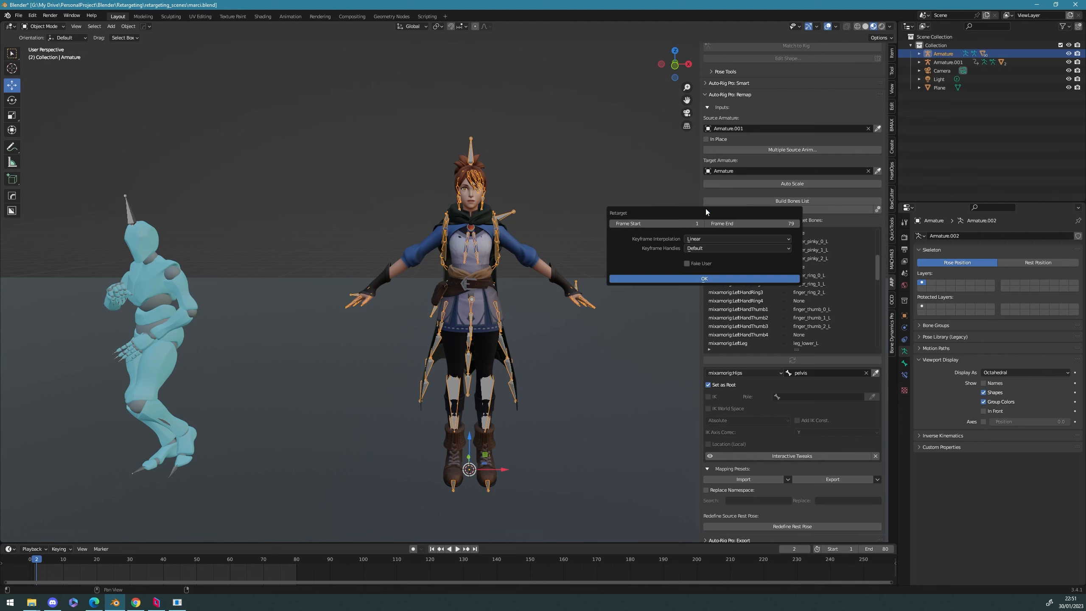
pyautogui.click(877, 209)
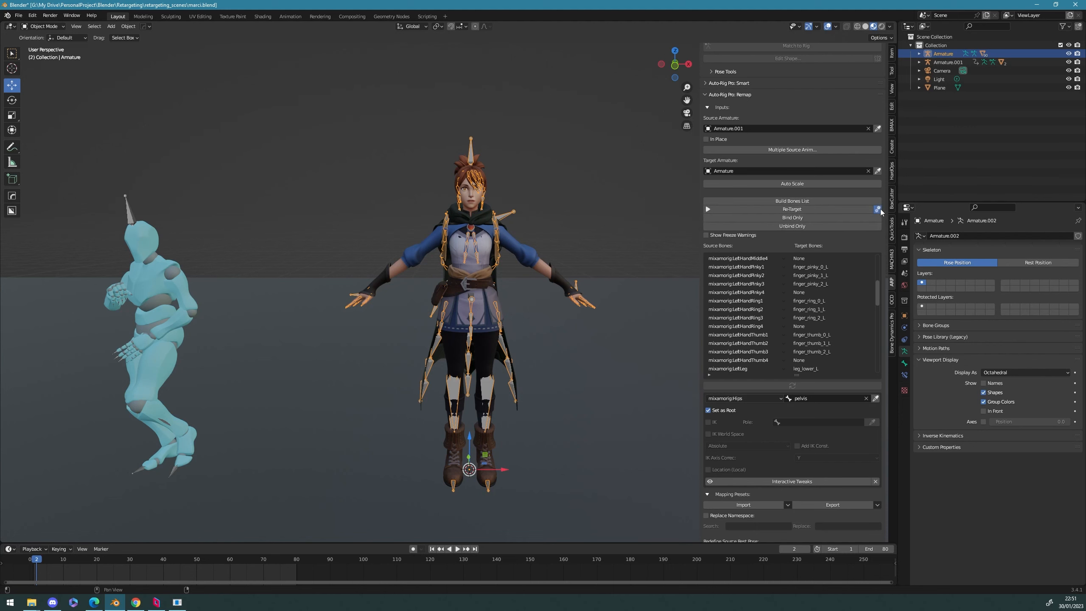
pyautogui.click(793, 217)
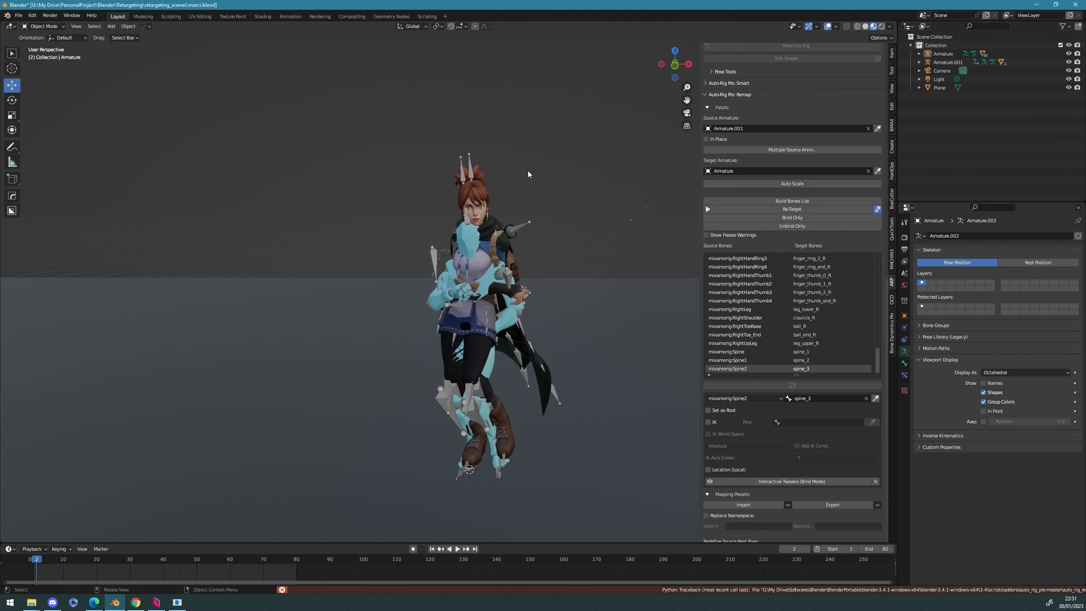
# Step: Hide Armature.001 and its Alpha_Joints and Alpha_Surface meshes in the viewport
pyautogui.moveTo(529, 172); pyautogui.dragTo(540, 185, button='middle')
pyautogui.scroll(1, 508, 240)
pyautogui.keyDown('shift'); pyautogui.moveTo(492, 254); pyautogui.dragTo(417, 246, button='middle'); pyautogui.keyUp('shift')
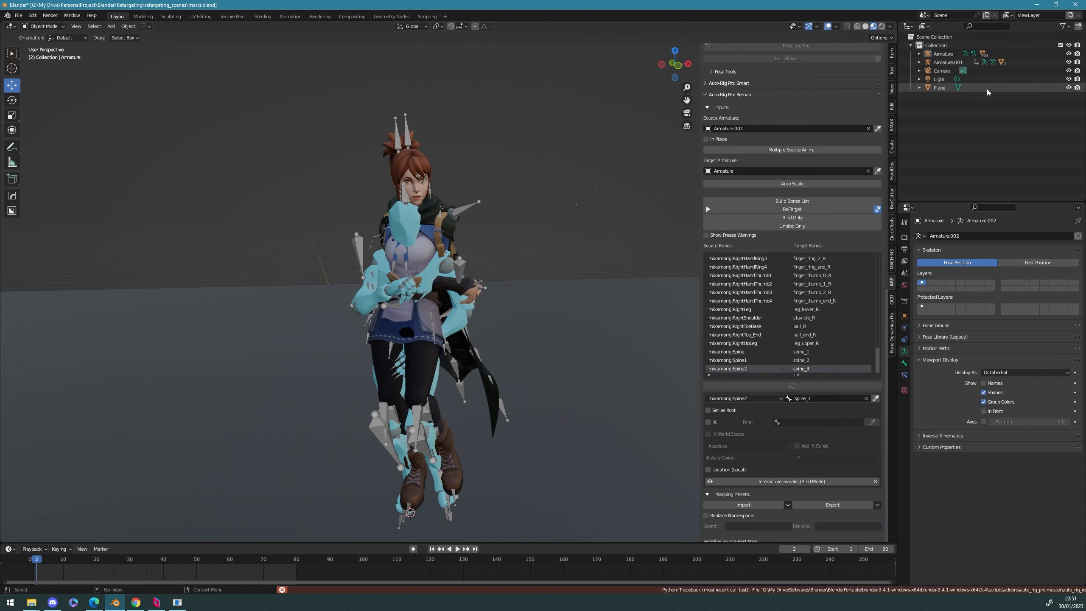
pyautogui.click(1068, 63)
pyautogui.click(919, 62)
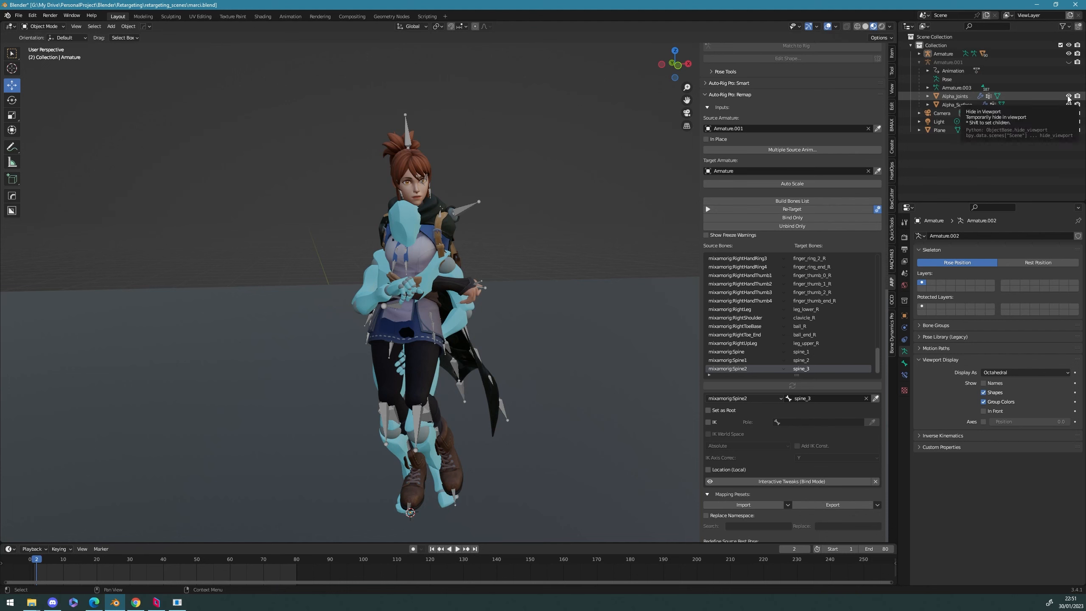
pyautogui.moveTo(1068, 97); pyautogui.dragTo(1068, 105)
# Step: Play back and scrub the bound character's animation to check how it follows the source motion
pyautogui.press('space')
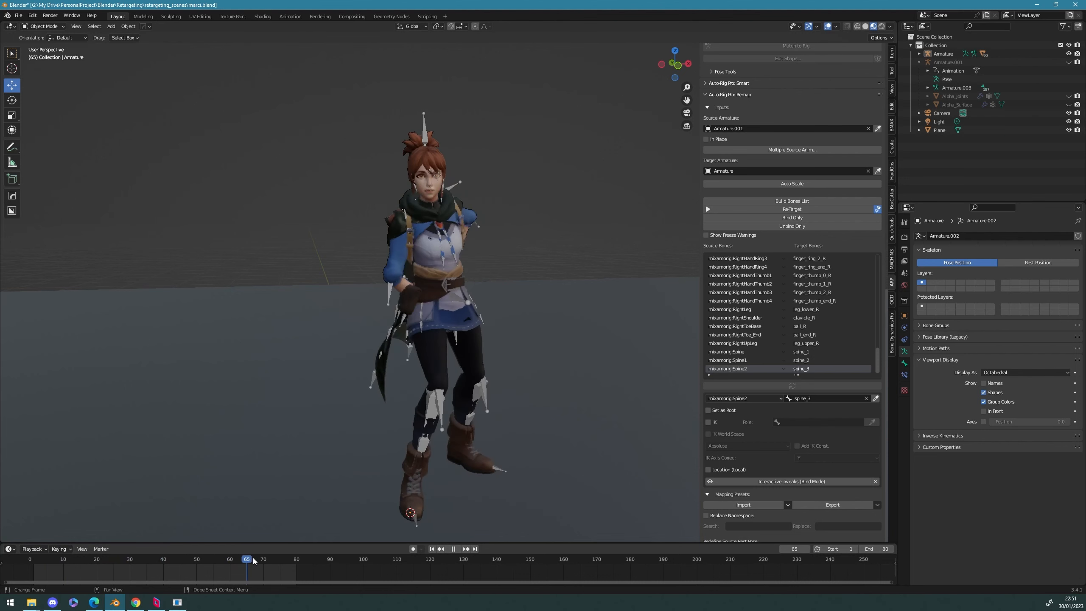
pyautogui.click(38, 564)
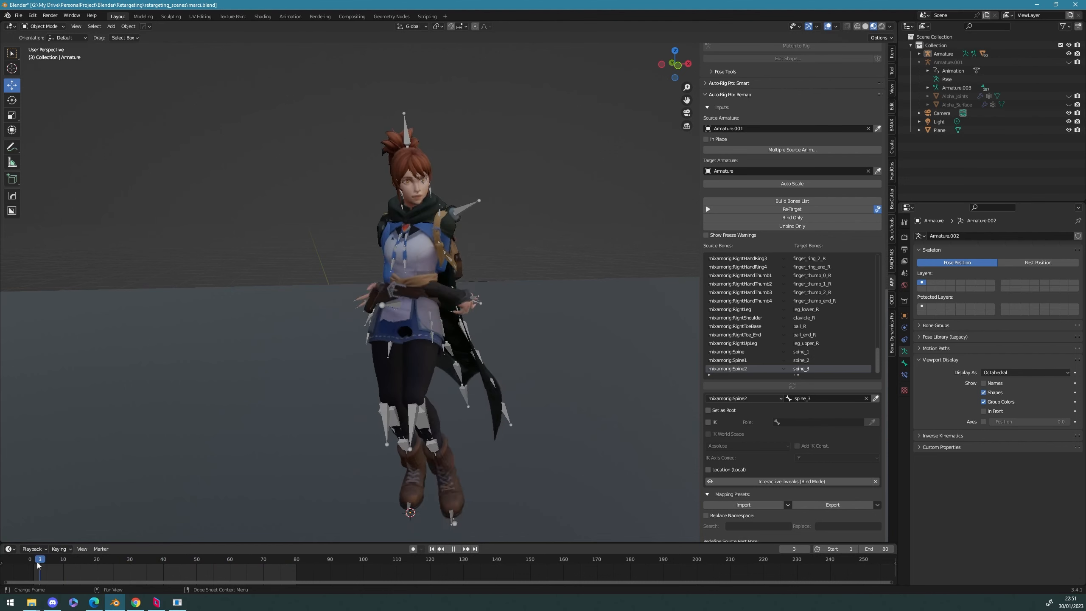
pyautogui.press('Escape')
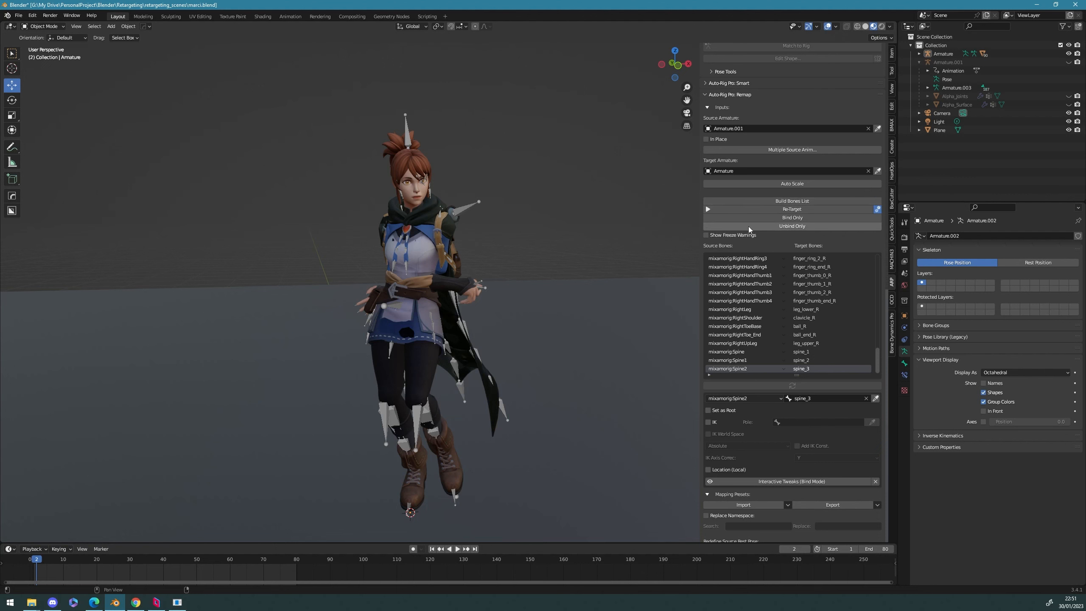
# Step: Unbind the two armatures and unhide the Alpha_Joints and Alpha_Surface meshes
pyautogui.click(750, 226)
pyautogui.scroll(-1, 532, 173)
pyautogui.moveTo(519, 184); pyautogui.dragTo(504, 193, button='middle')
pyautogui.moveTo(529, 240); pyautogui.dragTo(534, 232, button='middle')
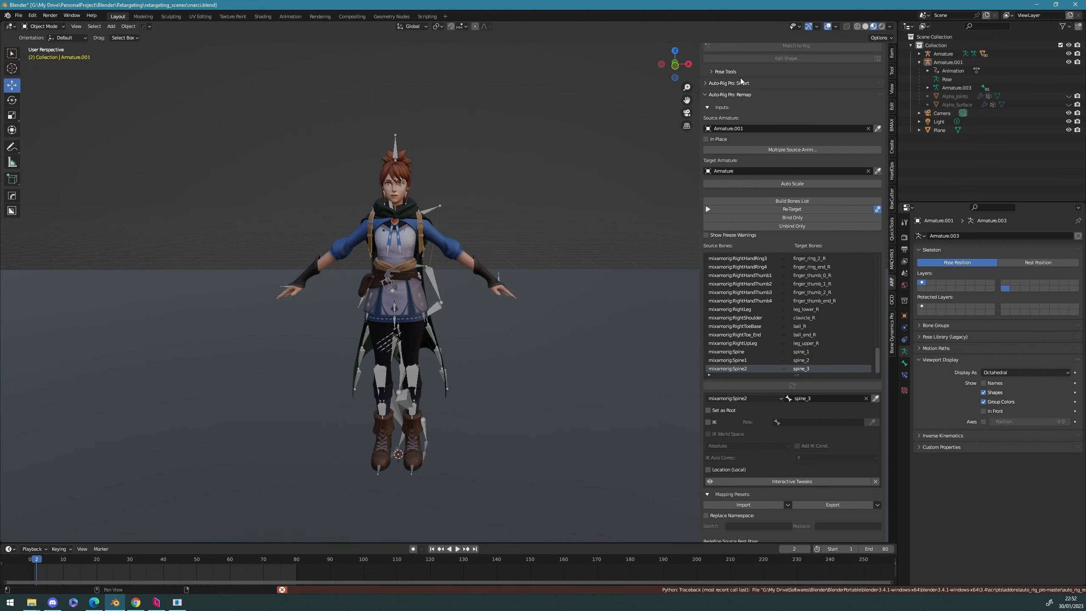
pyautogui.click(674, 66)
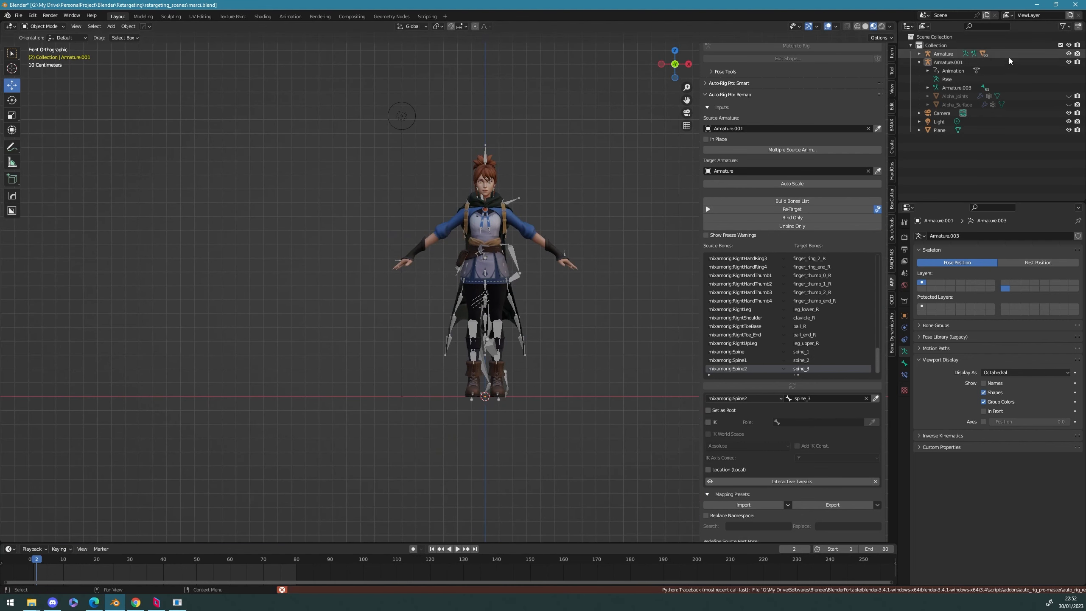
pyautogui.moveTo(1070, 96); pyautogui.dragTo(1069, 105)
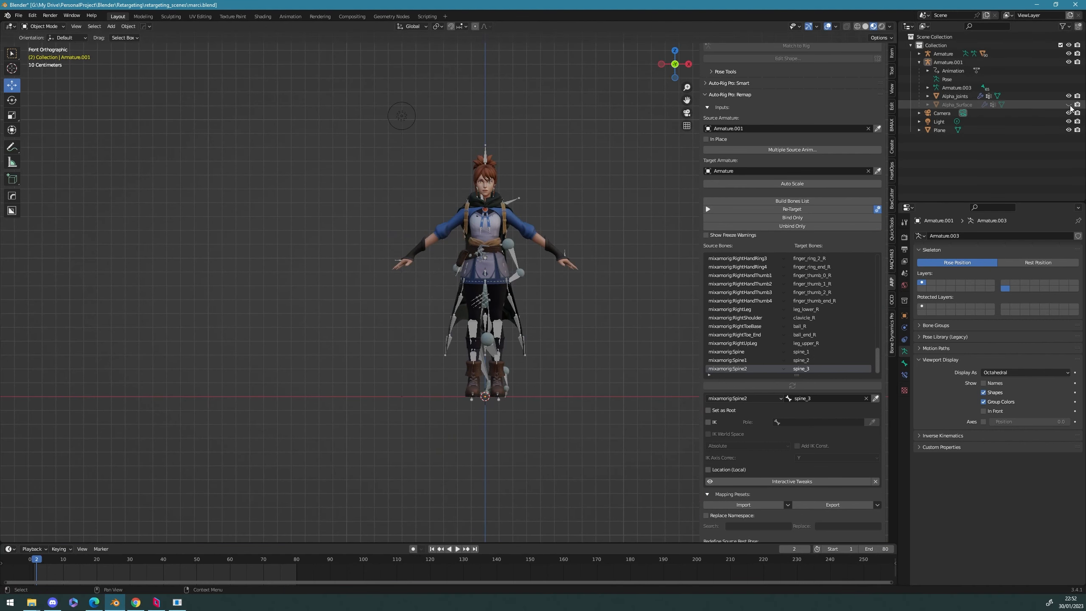
# Step: Move the mannequin's armature along X so it stands clear beside the character
pyautogui.click(505, 383)
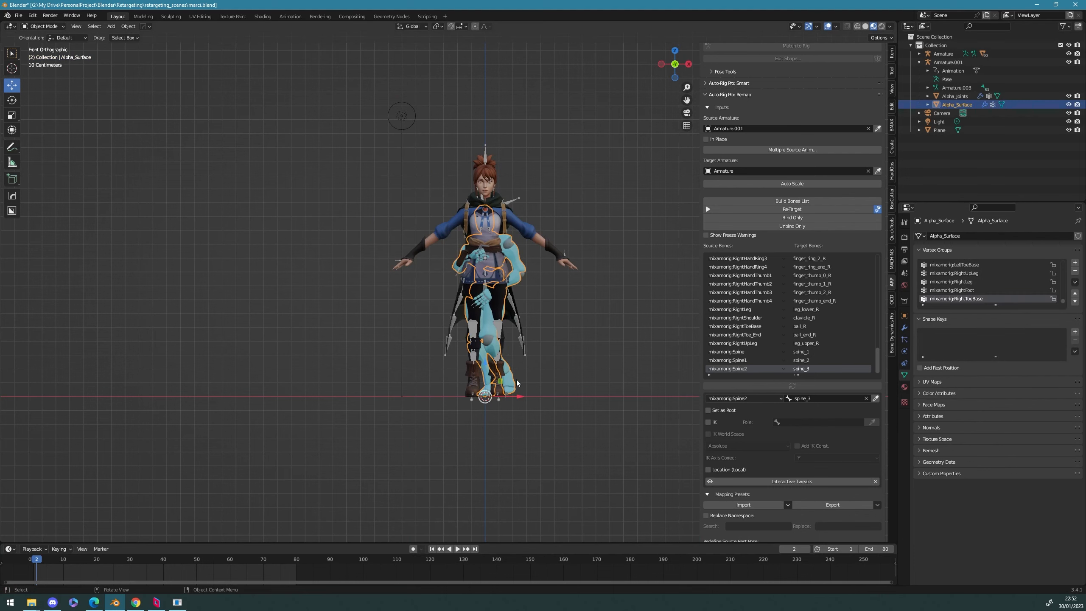
pyautogui.moveTo(512, 396); pyautogui.dragTo(211, 406)
pyautogui.scroll(1, 211, 407)
# Step: Duplicate the mannequin's armature and place the copy along X on the mannequin's far side from the character
pyautogui.hotkey('shift', 'd')
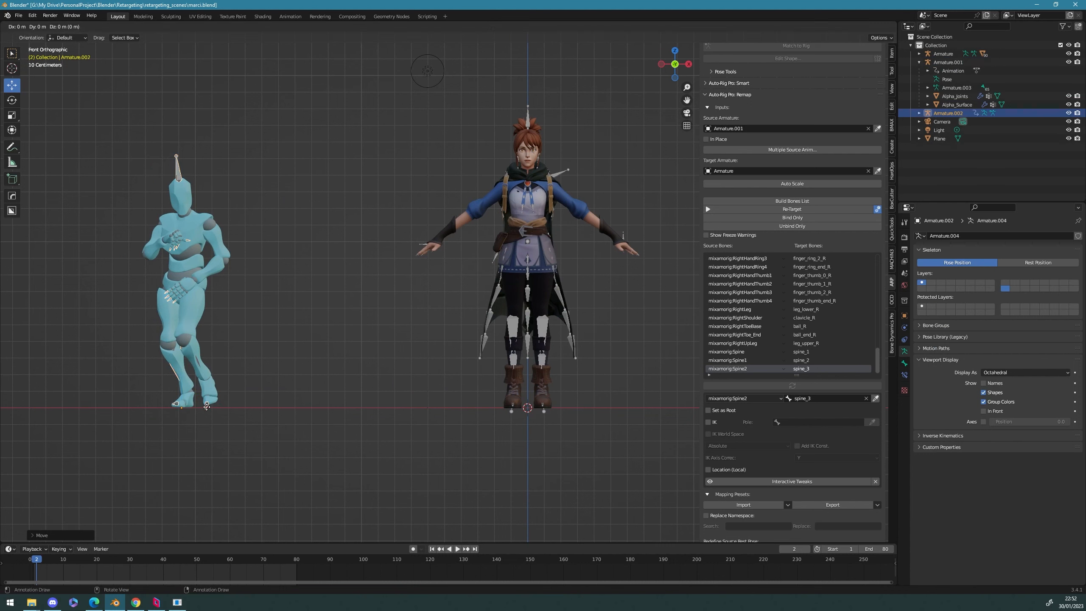
pyautogui.press('x')
pyautogui.click(336, 385)
pyautogui.click(400, 362)
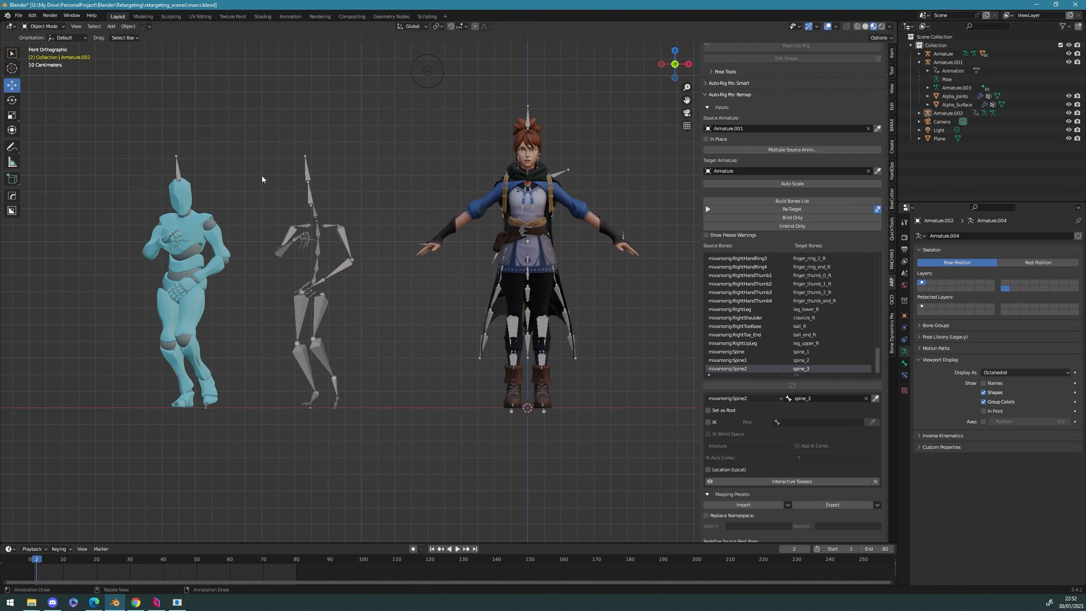
pyautogui.click(316, 342)
pyautogui.moveTo(351, 391); pyautogui.dragTo(126, 393)
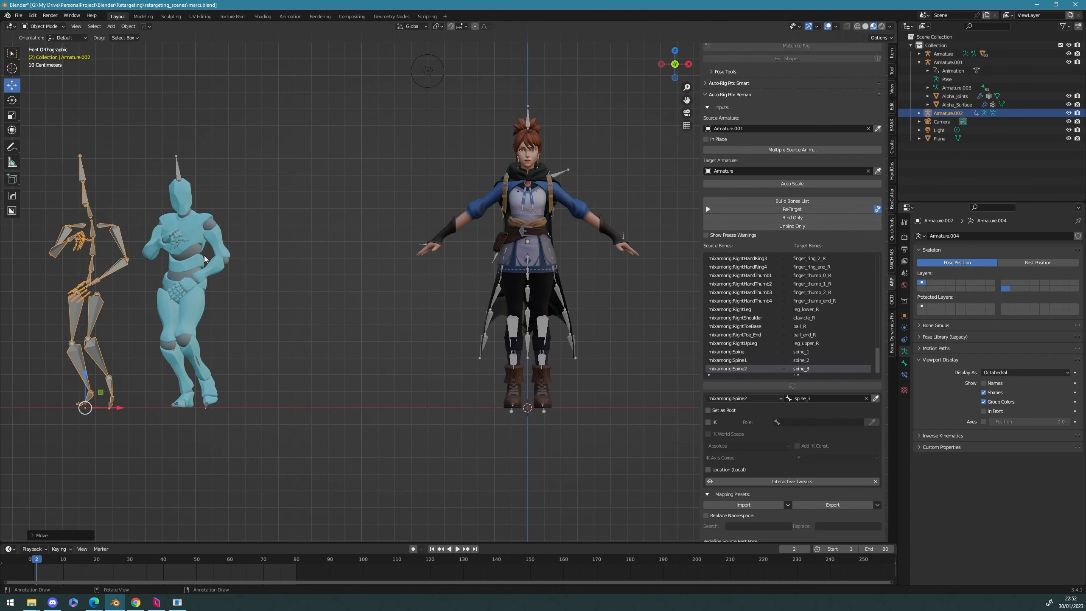
# Step: Start redefining the source armature's rest pose with Preserve enabled, starting from its actual Rest Pose
pyautogui.click(177, 169)
pyautogui.scroll(-2, 740, 424)
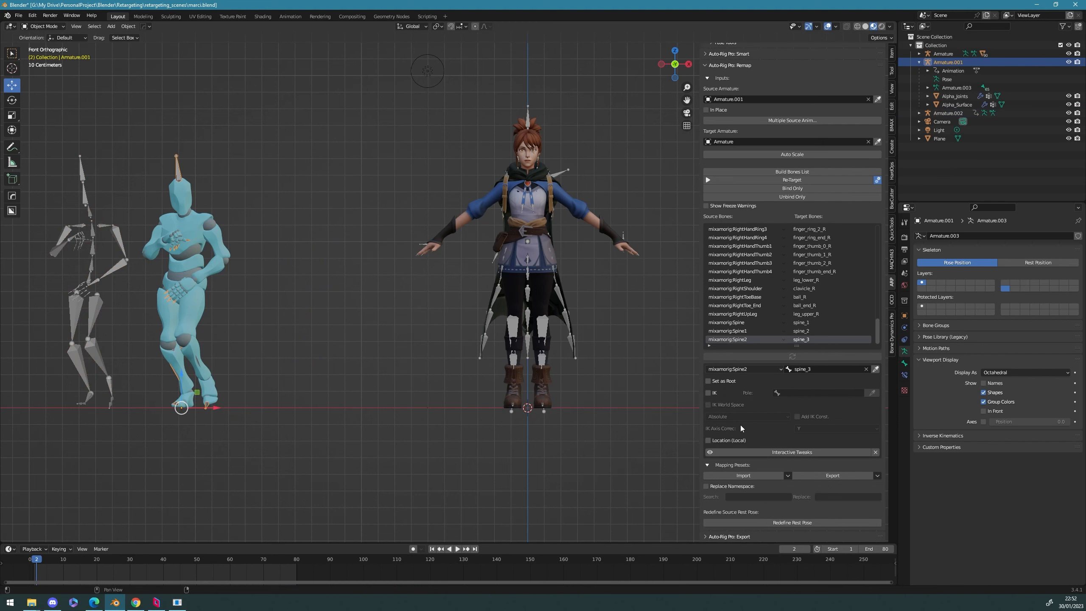
pyautogui.click(801, 522)
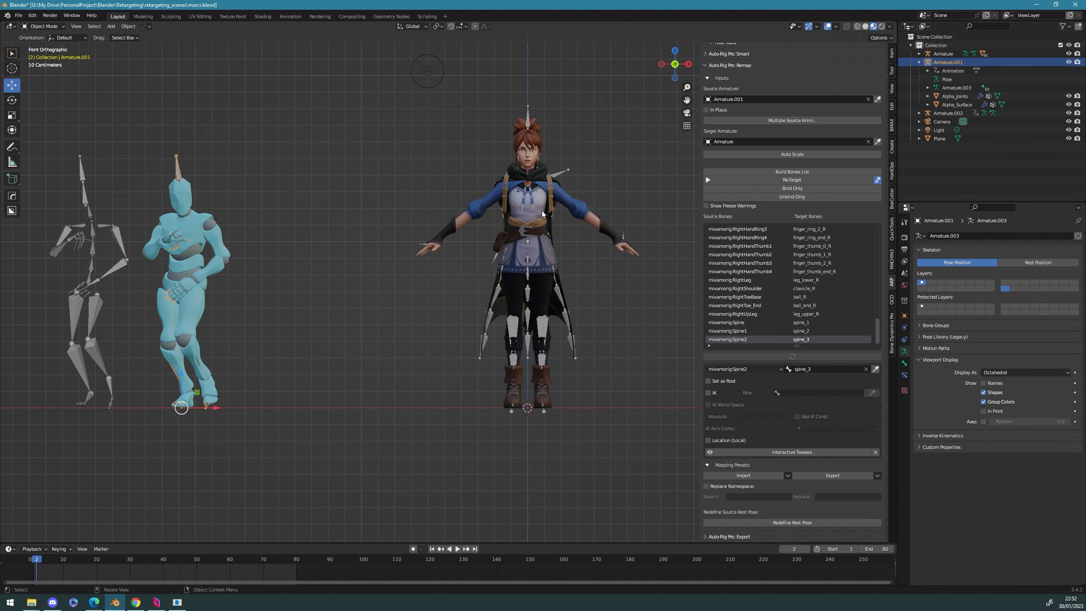
pyautogui.click(528, 124)
pyautogui.click(654, 426)
pyautogui.scroll(-2, 654, 427)
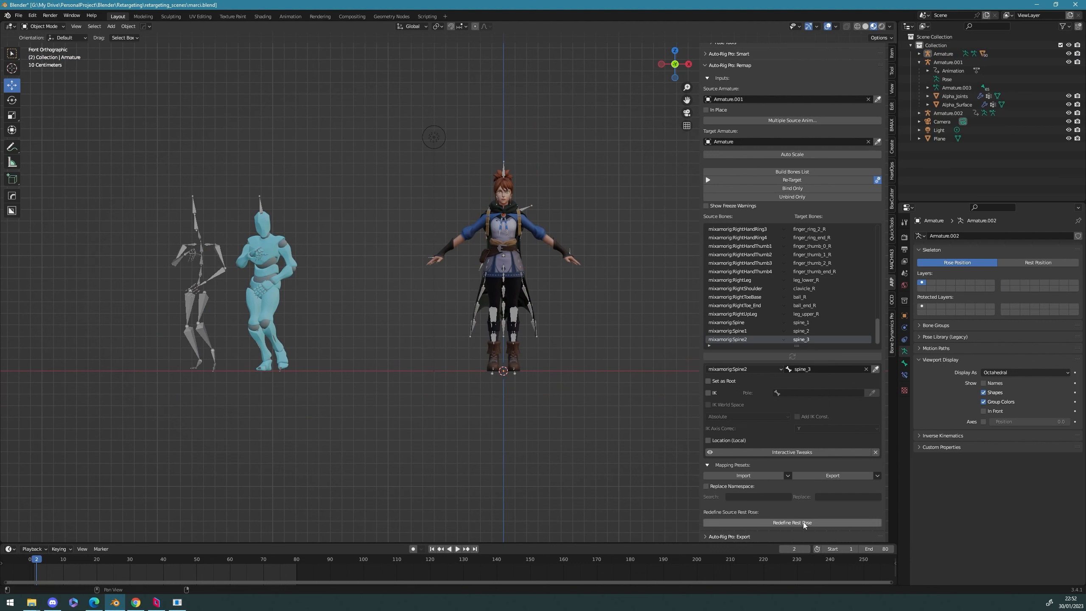
pyautogui.click(739, 522)
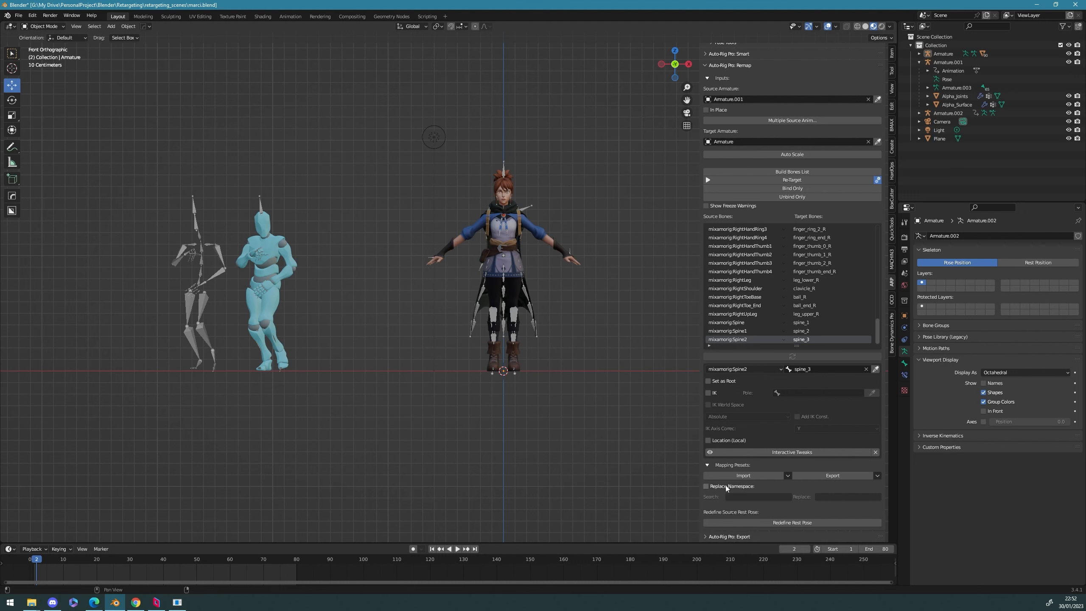
pyautogui.click(753, 522)
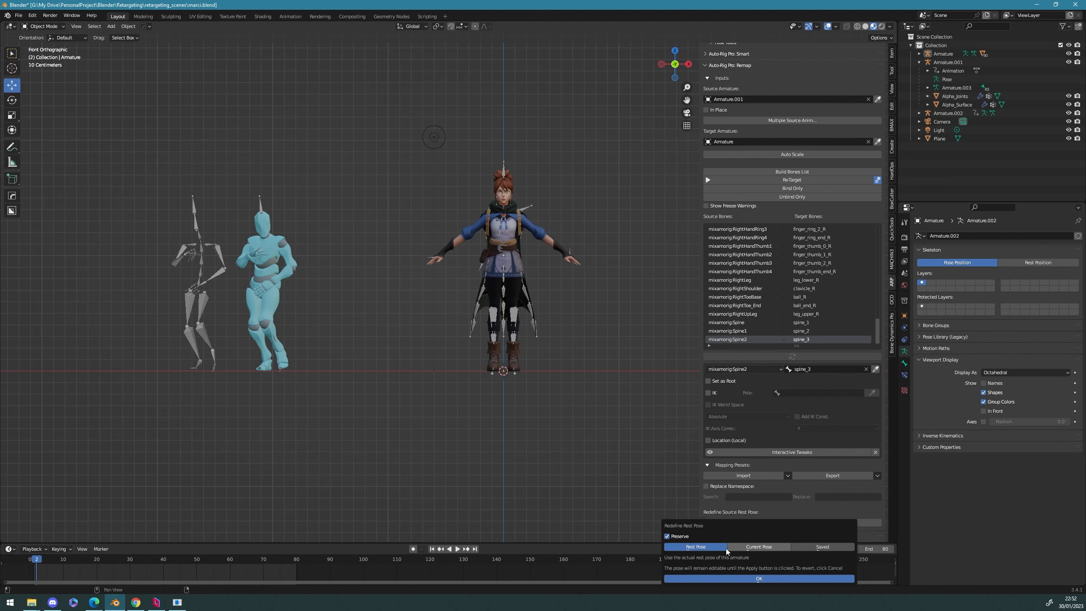
pyautogui.click(729, 579)
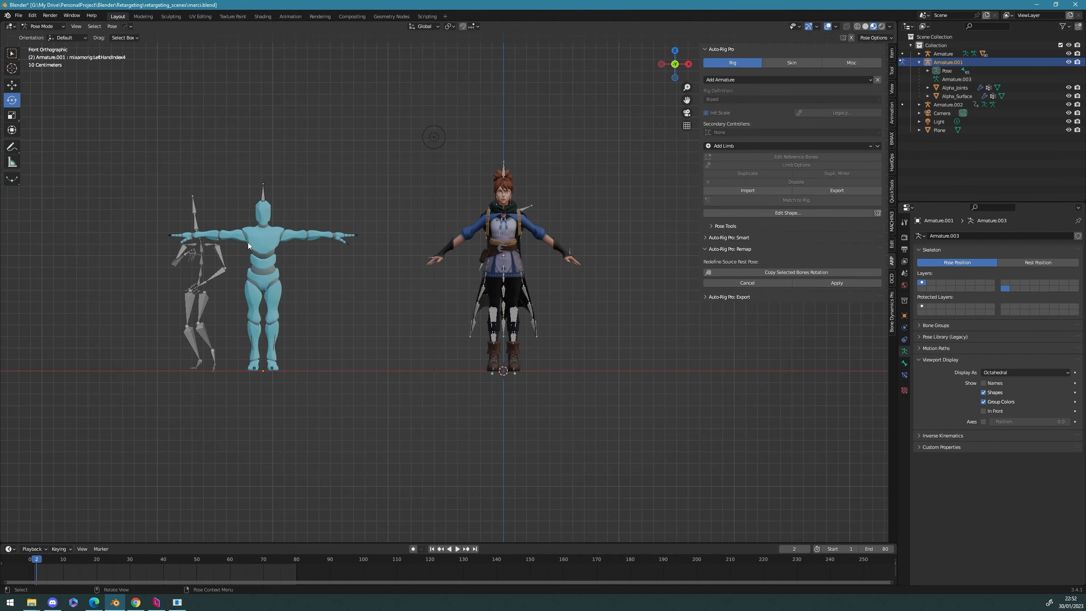
# Step: Copy the character's bone rotation to mixamorig:LeftArm and mixamorig:RightArm, and apply the redefined rest pose
pyautogui.scroll(3, 257, 245)
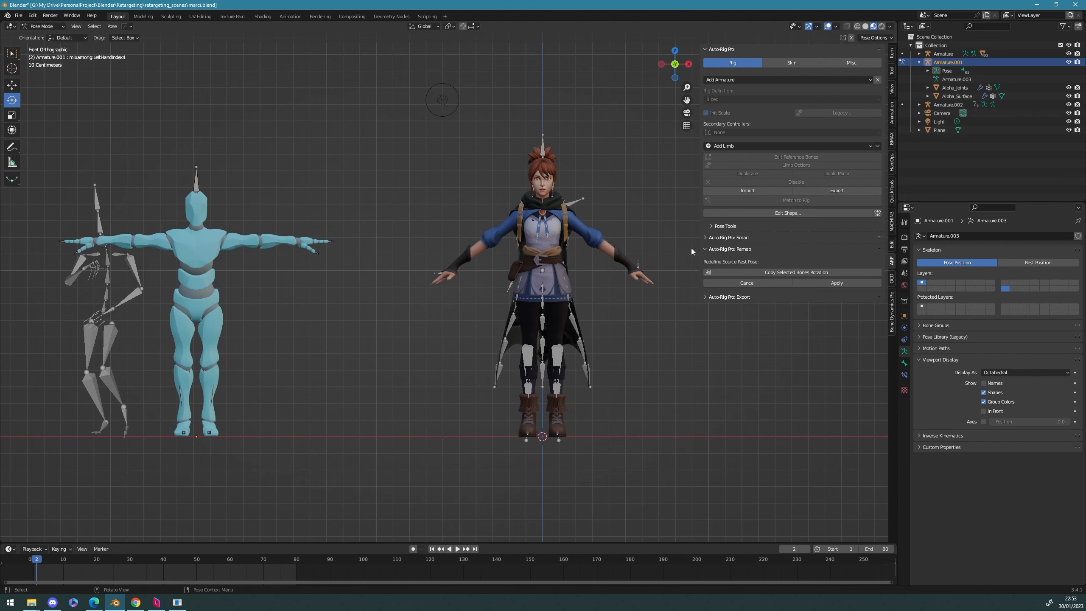
pyautogui.click(239, 240)
pyautogui.click(824, 272)
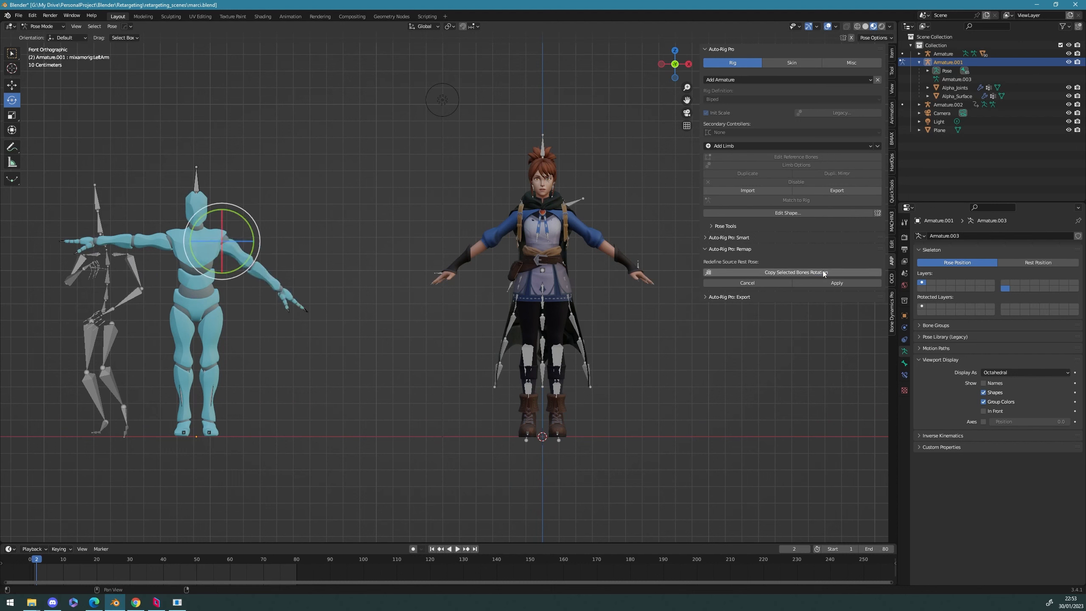
pyautogui.click(165, 243)
pyautogui.click(805, 271)
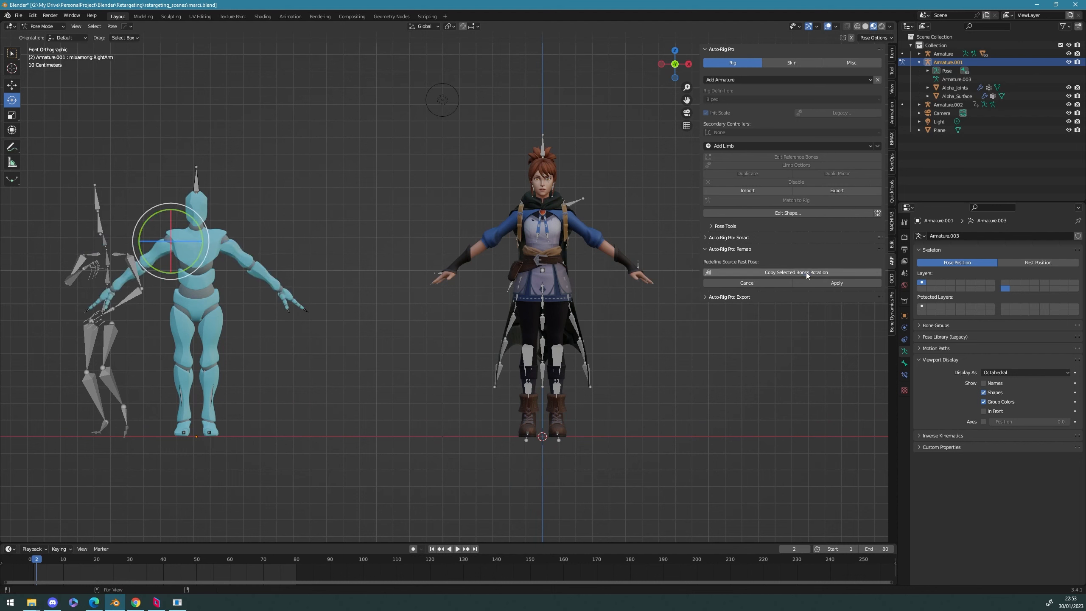
pyautogui.click(829, 284)
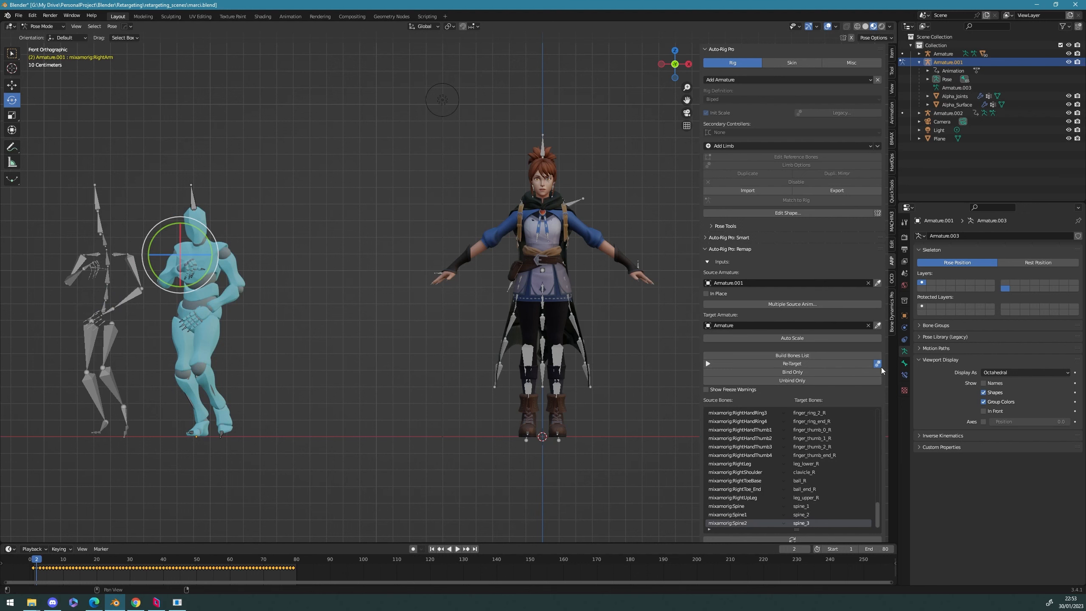
# Step: Bind the source armature to the character again with Bind Only using the redefined rest pose
pyautogui.click(831, 373)
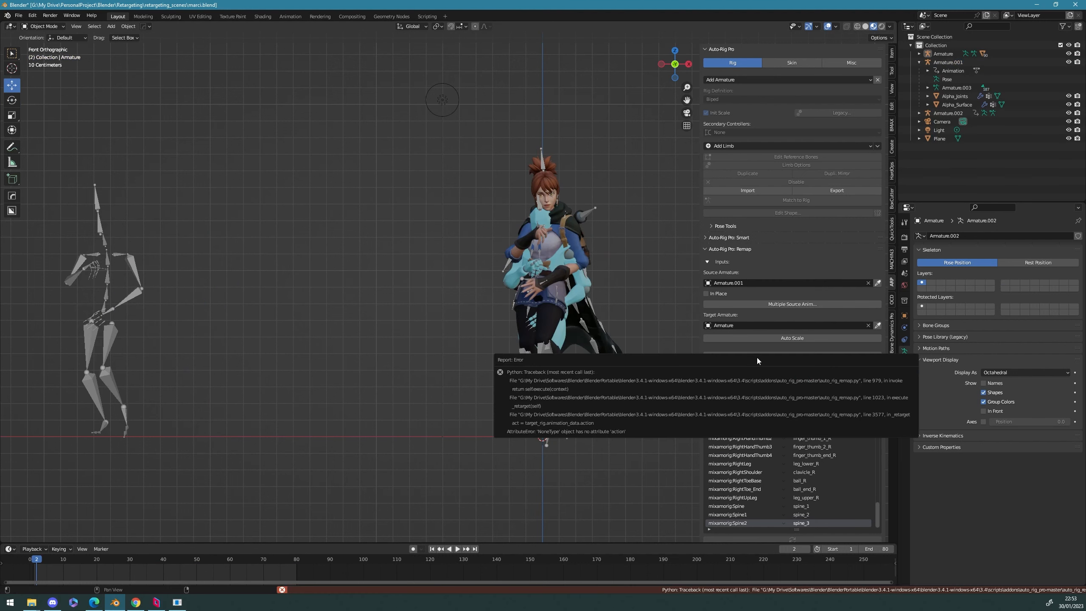
# Step: Hide the duplicate armature, the Alpha_Joints and Alpha_Surface meshes, and the mannequin's source armature Armature.001
pyautogui.click(1069, 113)
pyautogui.click(1069, 96)
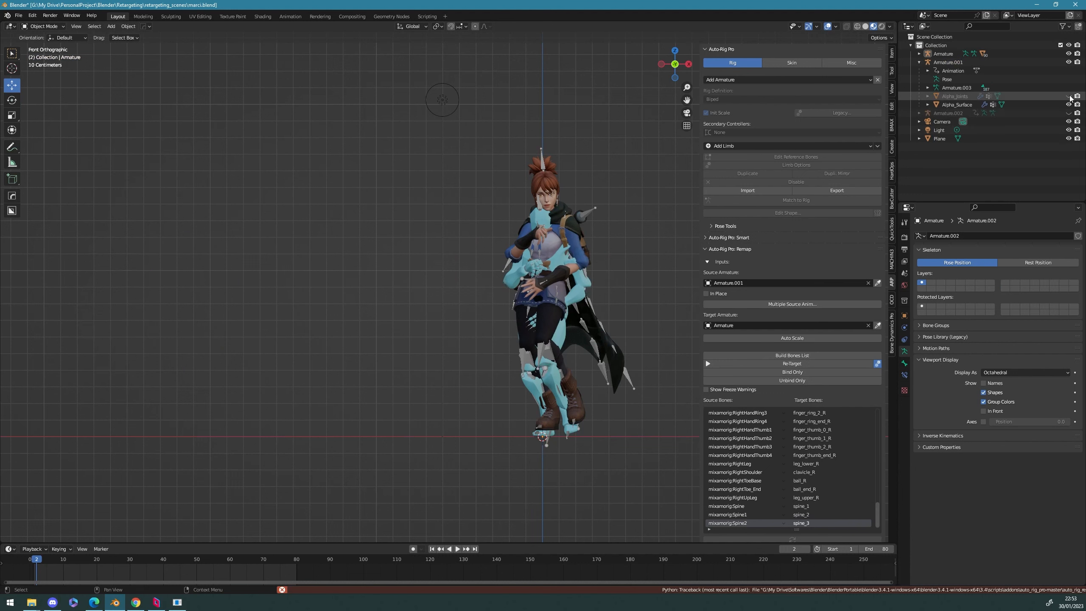
pyautogui.click(1069, 104)
pyautogui.click(1068, 62)
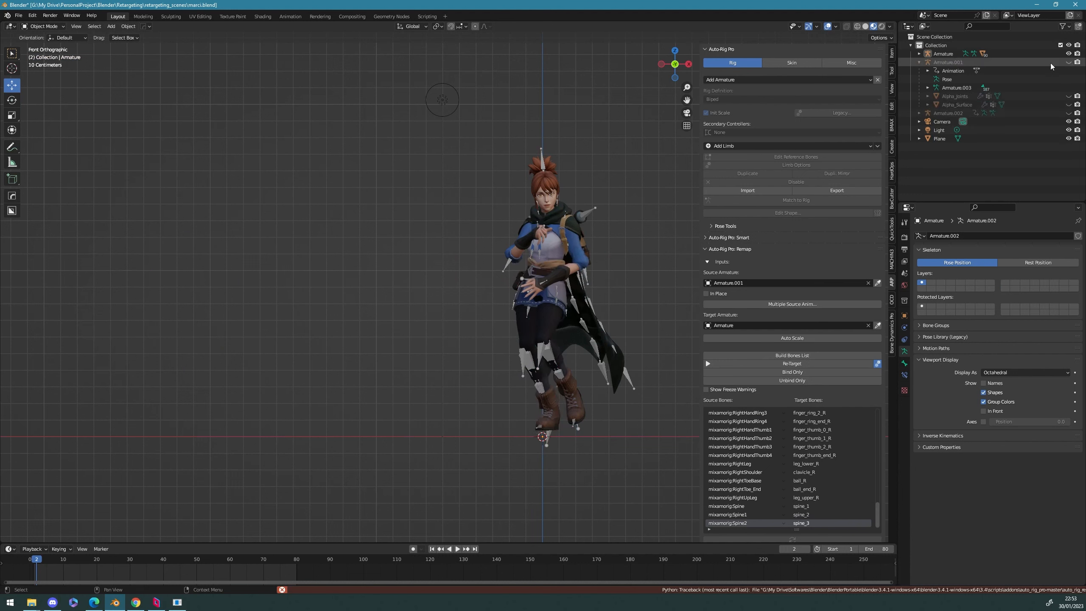
pyautogui.click(919, 63)
# Step: Play the bound animation on the character from different angles with its armature hidden, and return the timeline to frame 1
pyautogui.press('space')
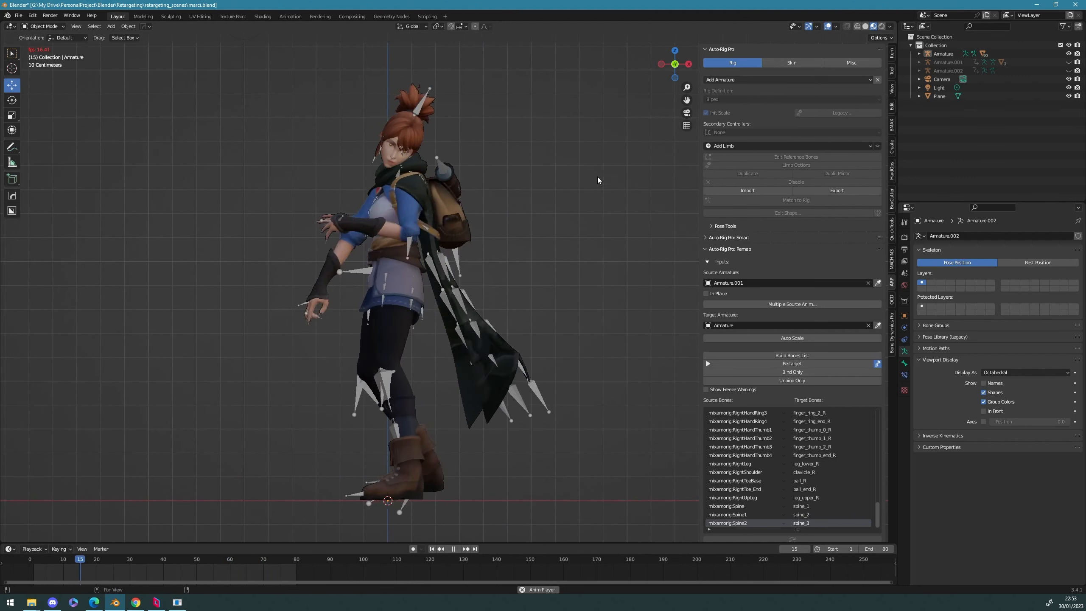
pyautogui.moveTo(596, 176); pyautogui.dragTo(540, 286, button='middle')
pyautogui.scroll(-2, 534, 283)
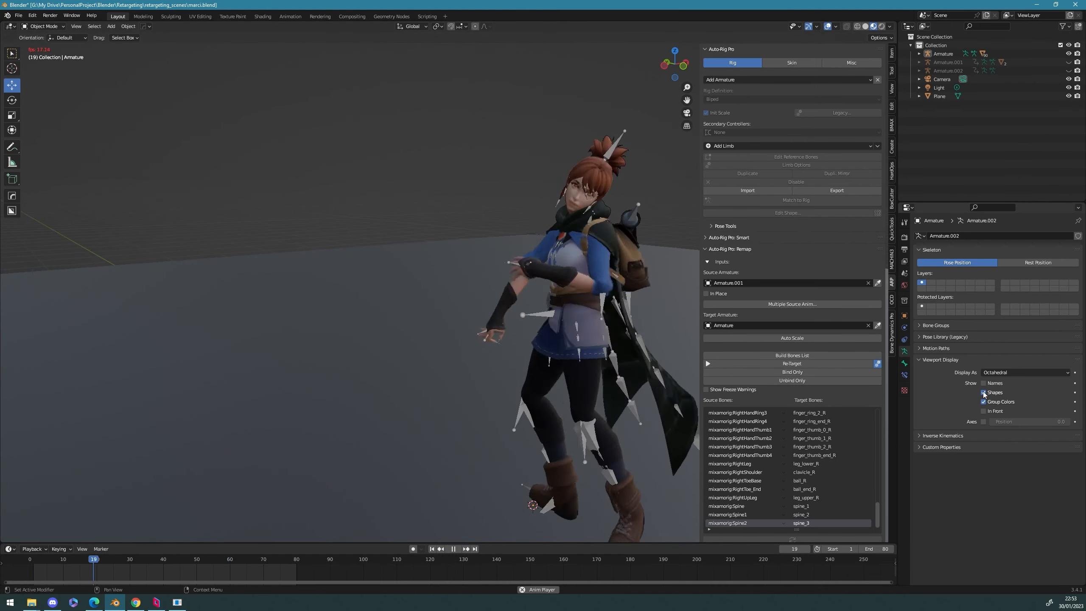
pyautogui.scroll(-5, 748, 180)
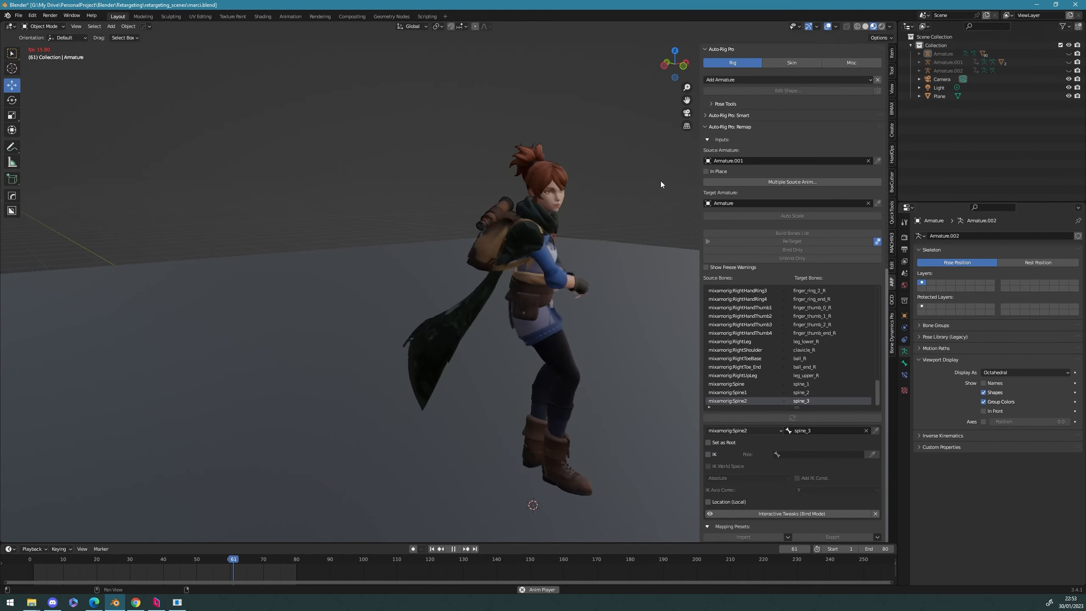
pyautogui.moveTo(622, 204); pyautogui.dragTo(619, 199, button='middle')
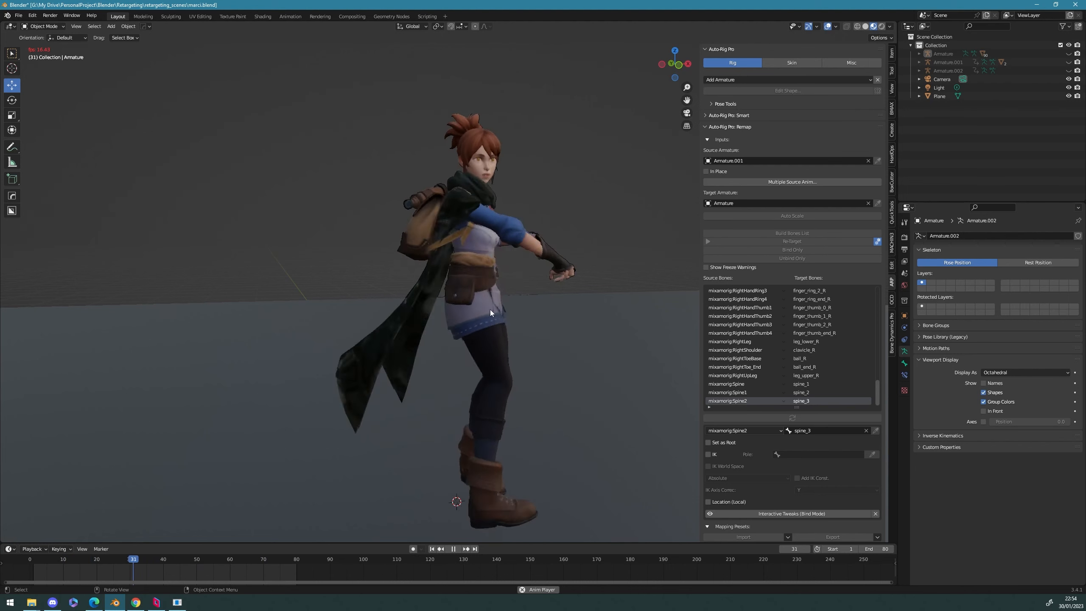
pyautogui.press('space')
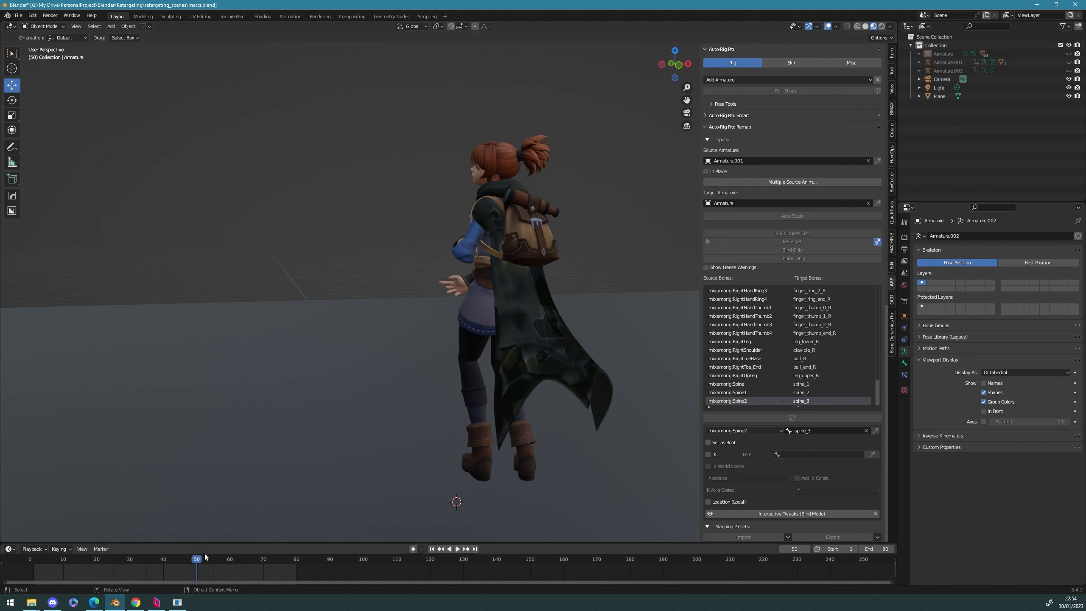
pyautogui.moveTo(154, 562); pyautogui.dragTo(33, 565)
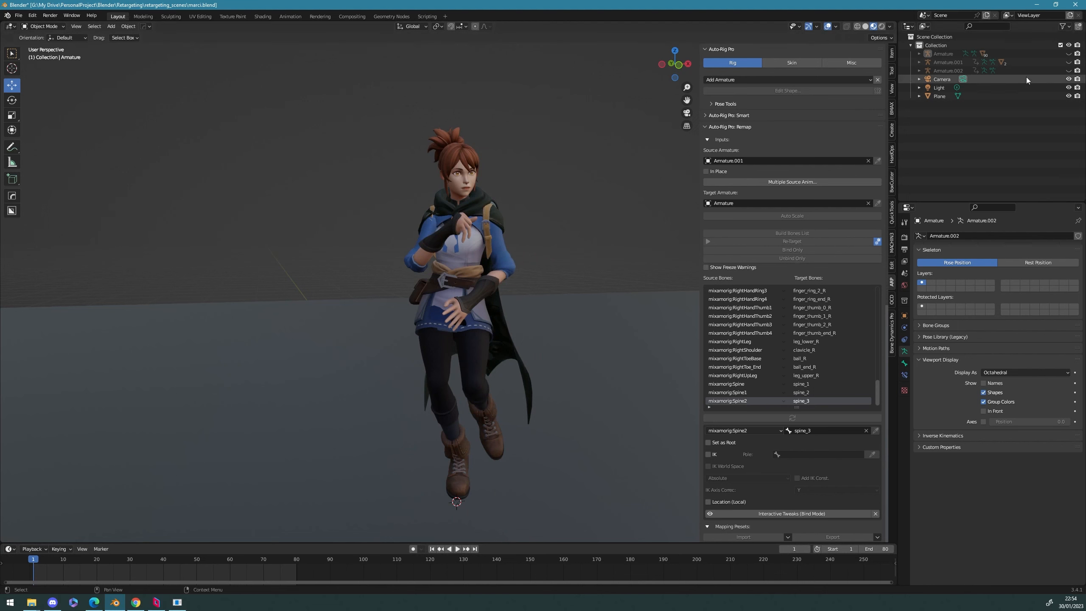
# Step: Unbind the character from the source armature and move the redisplayed mannequin armature along X to stand beside the character
pyautogui.click(508, 202)
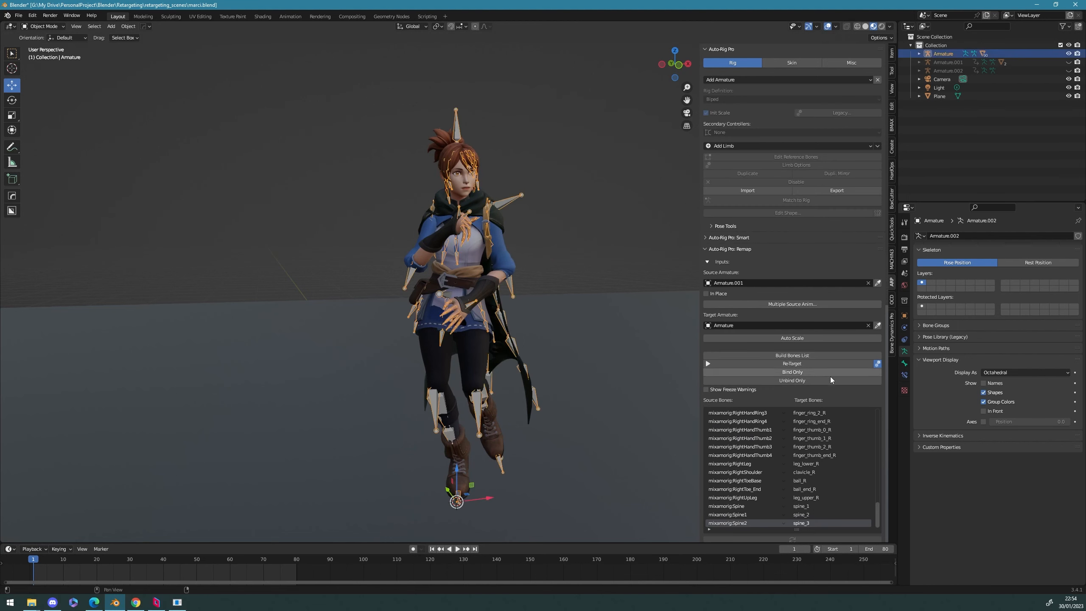
pyautogui.click(707, 370)
pyautogui.scroll(-5, 508, 308)
pyautogui.click(454, 299)
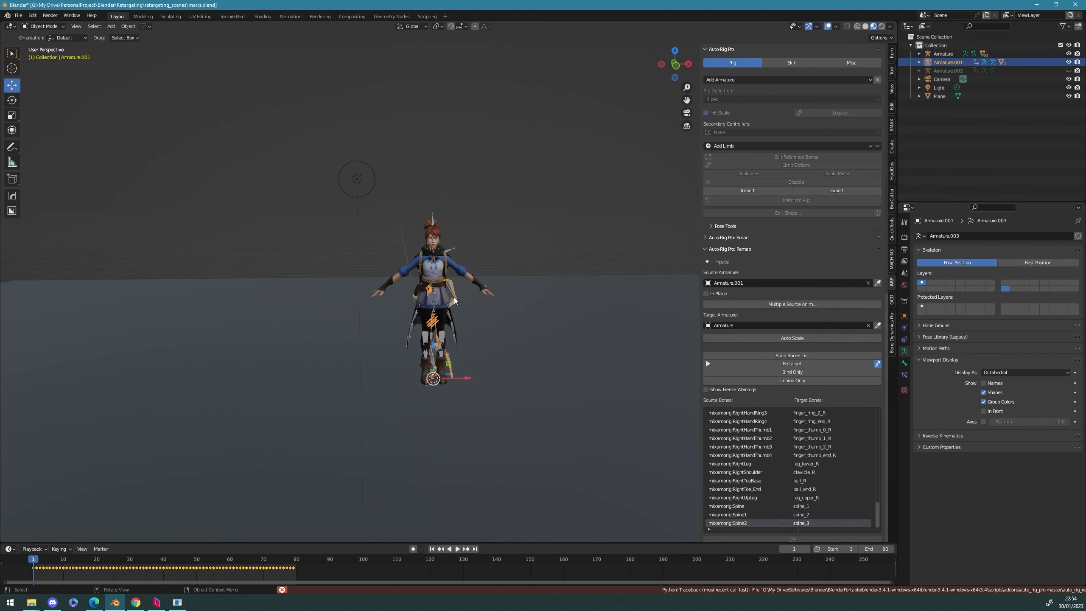
pyautogui.moveTo(461, 379); pyautogui.dragTo(342, 380)
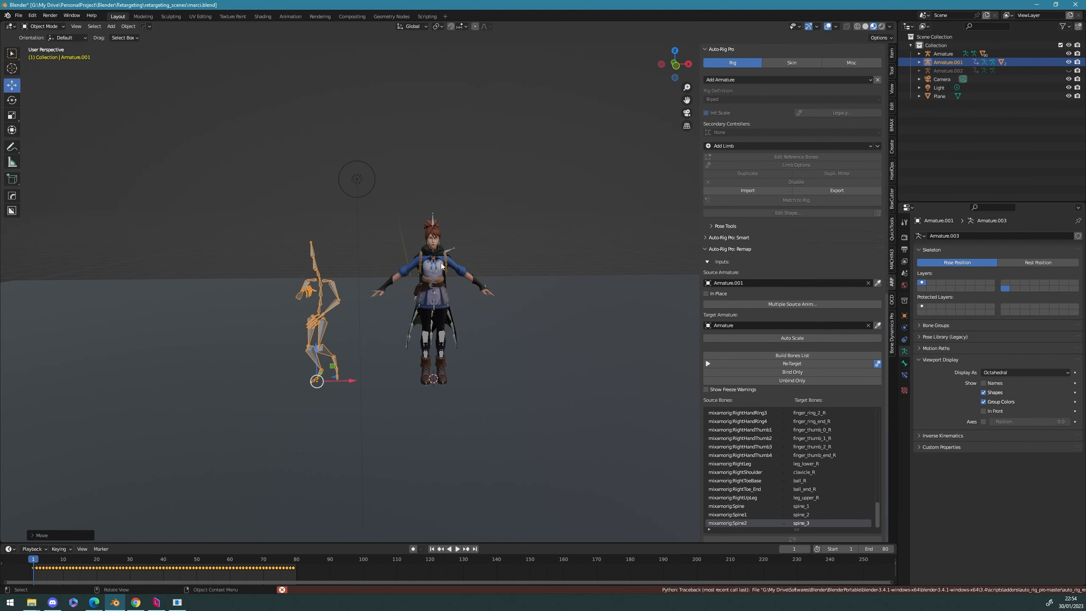
# Step: Re-target the source animation onto the character's armature for frames 1 to 79 with Linear keyframe interpolation, and hide the source armature
pyautogui.click(451, 256)
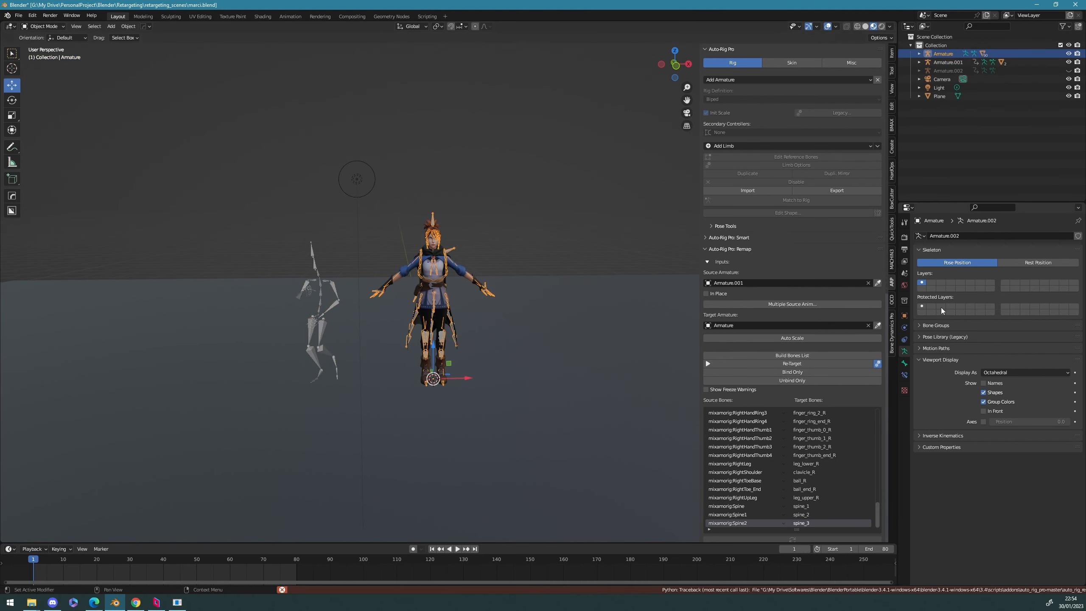
pyautogui.click(905, 375)
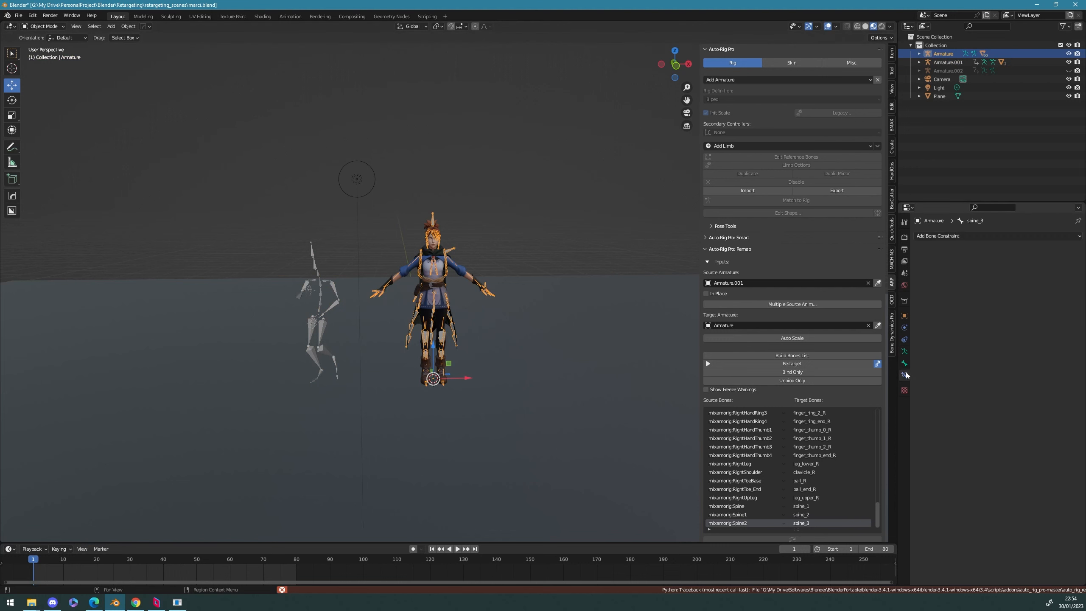
pyautogui.click(905, 351)
pyautogui.scroll(3, 684, 363)
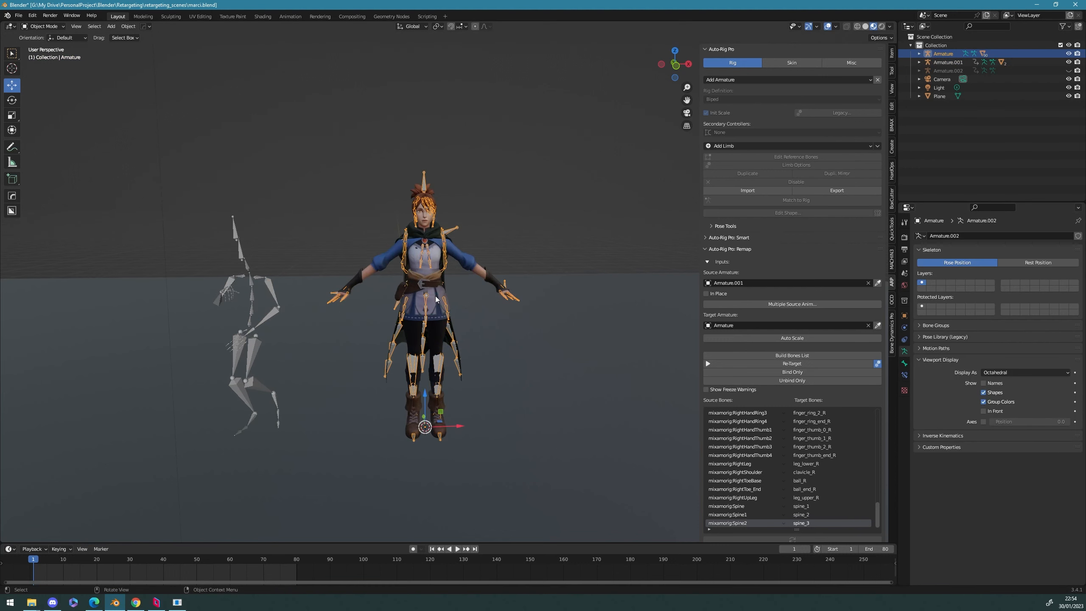
pyautogui.click(799, 365)
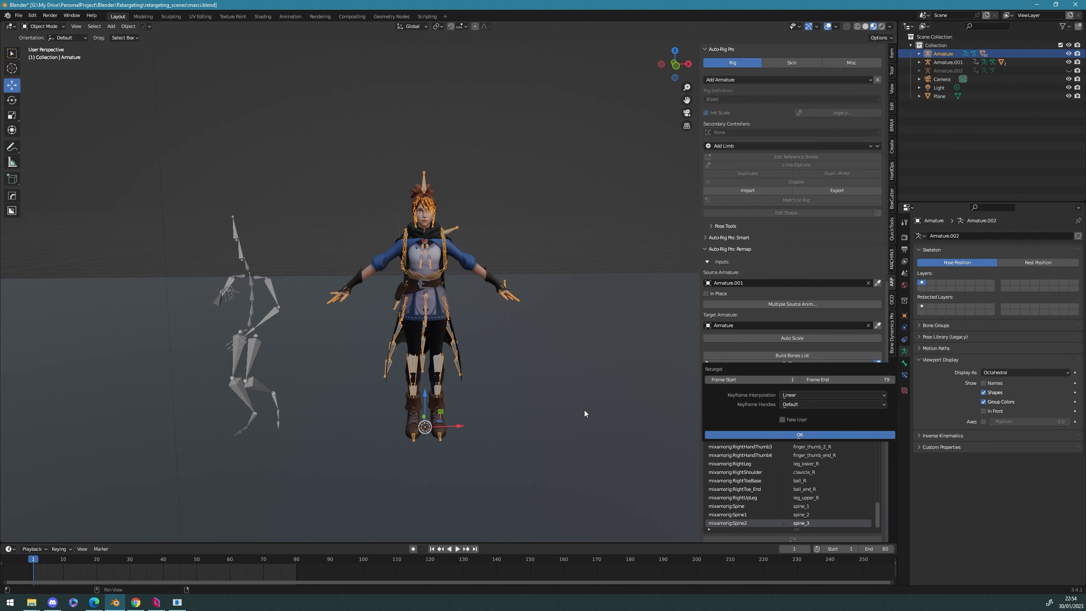
pyautogui.click(270, 293)
pyautogui.press('h')
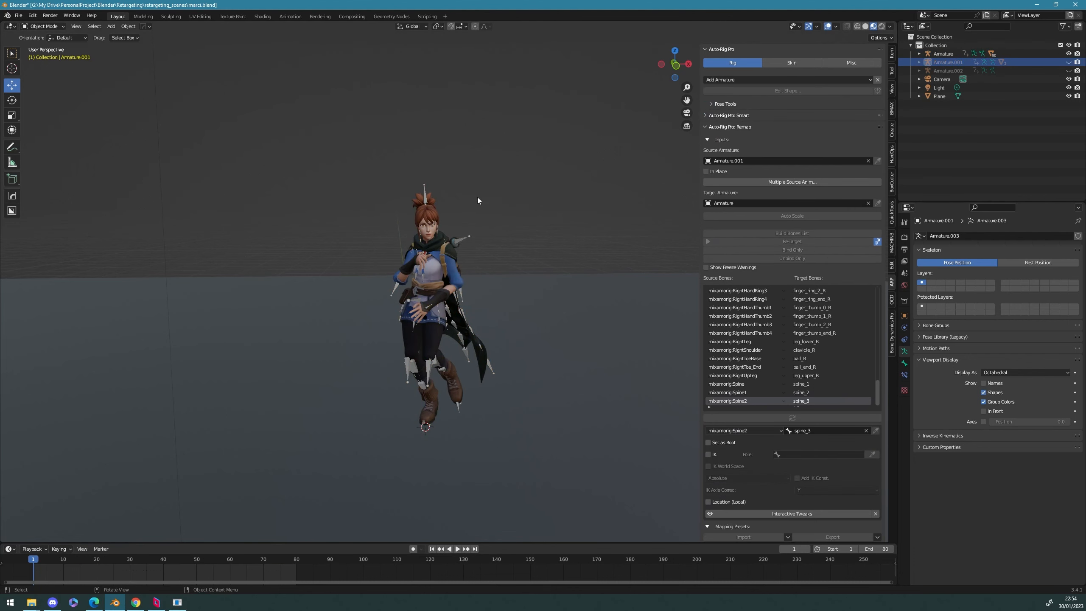
# Step: Play the retargeted animation on the character's armature and examine its cape and body from the side at frame 1
pyautogui.click(426, 200)
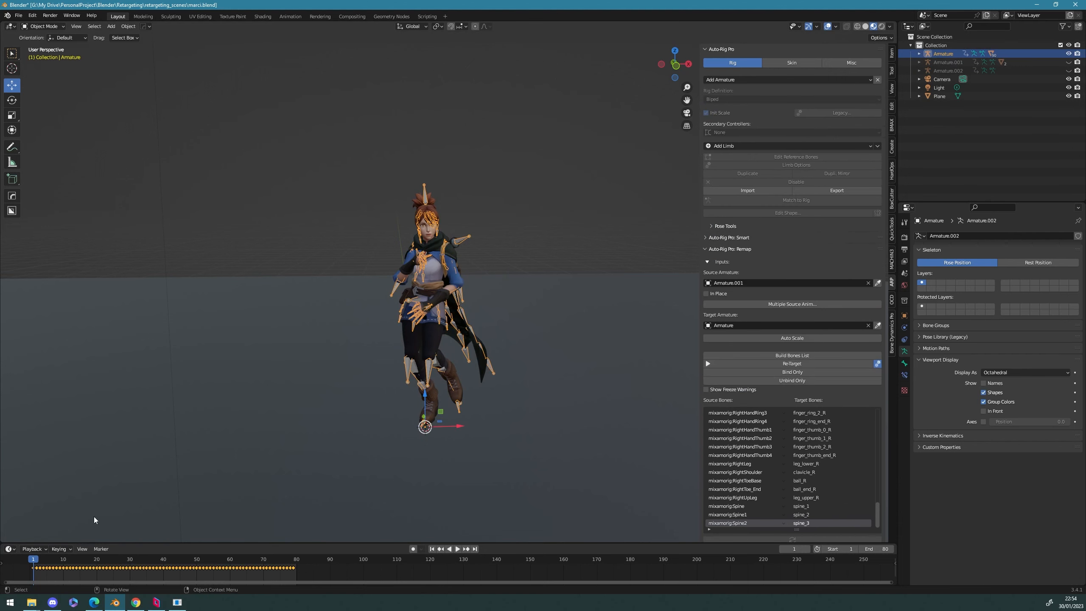
pyautogui.click(458, 551)
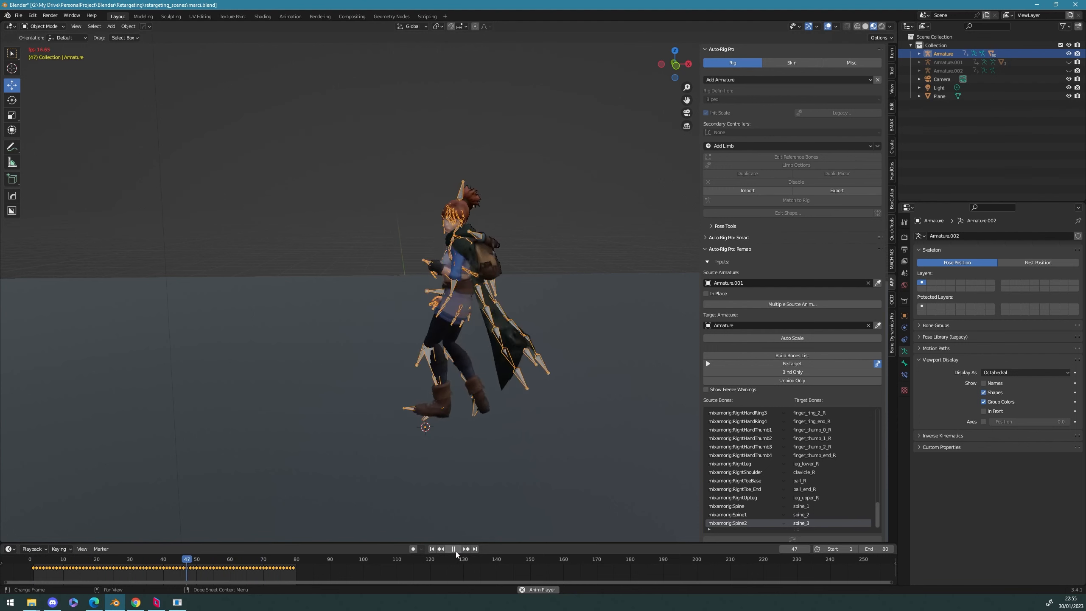
pyautogui.click(455, 551)
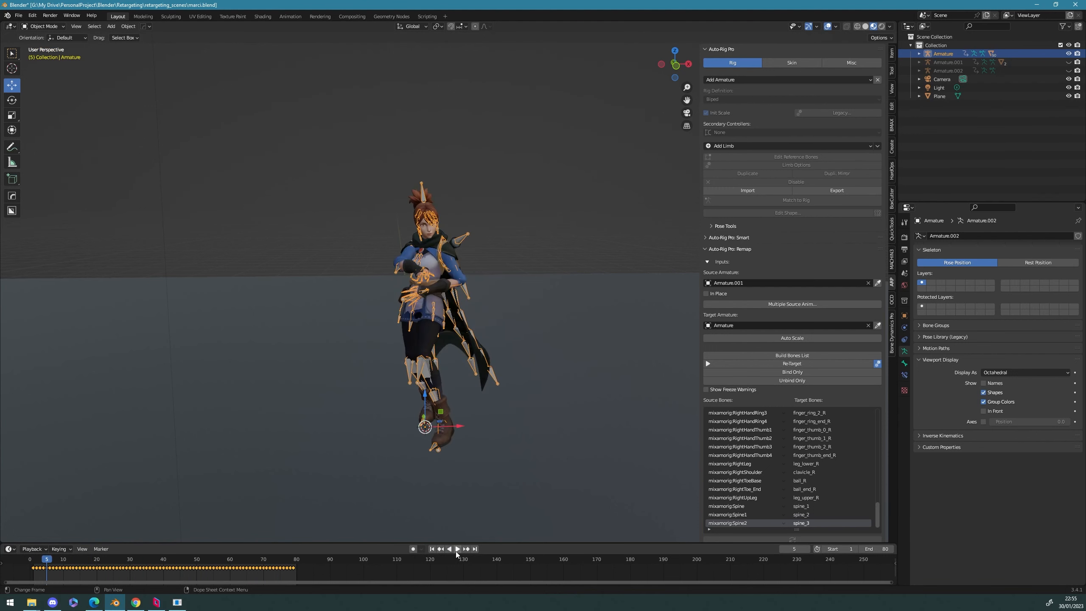
pyautogui.moveTo(47, 560); pyautogui.dragTo(35, 561)
pyautogui.scroll(3, 455, 369)
pyautogui.moveTo(456, 369); pyautogui.dragTo(485, 333, button='middle')
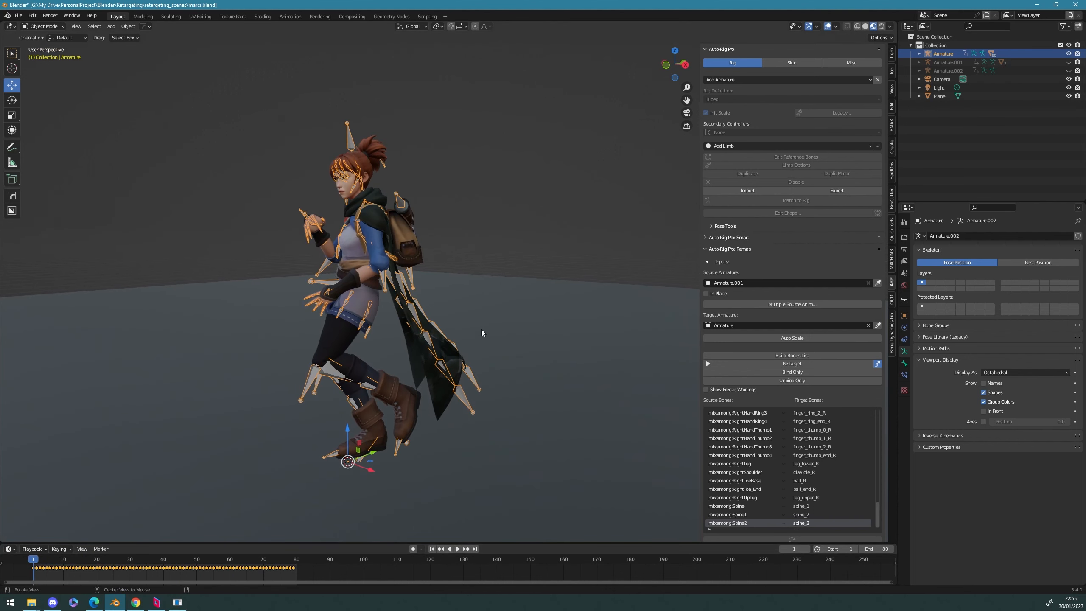
pyautogui.moveTo(233, 279); pyautogui.dragTo(395, 158, button='middle')
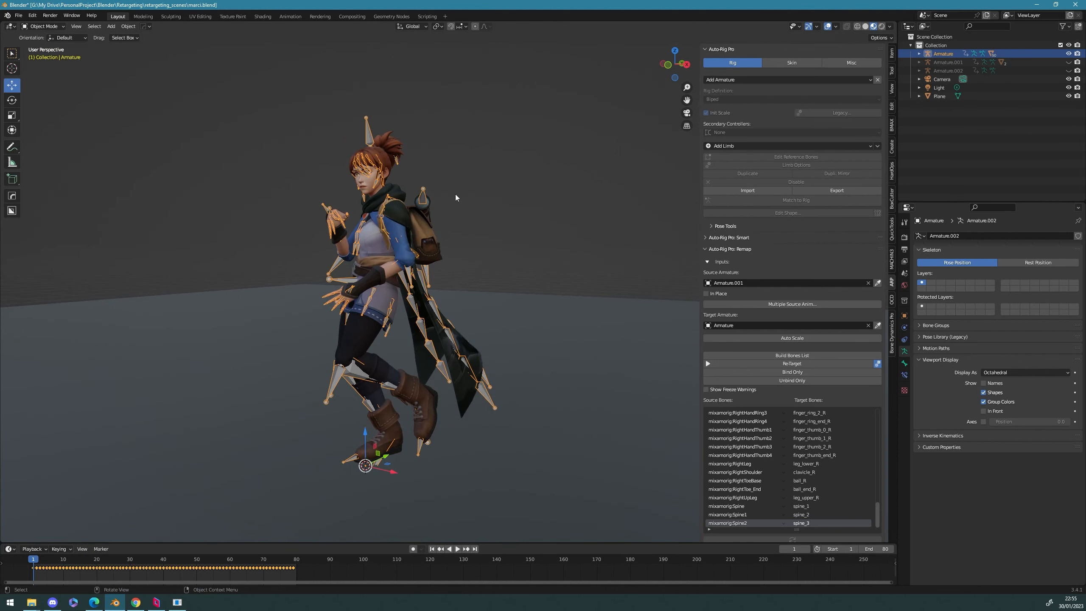
pyautogui.moveTo(424, 378); pyautogui.dragTo(401, 387, button='middle')
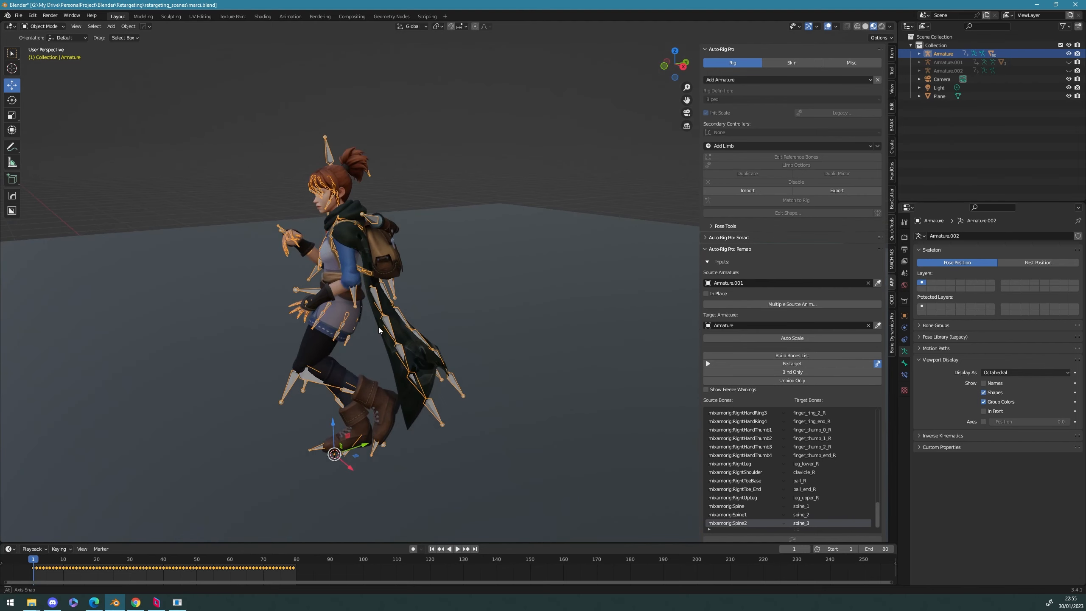
# Step: Switch to the Bone Dynamics Pro tools and remove the existing bone dynamics from the cape bones
pyautogui.click(706, 50)
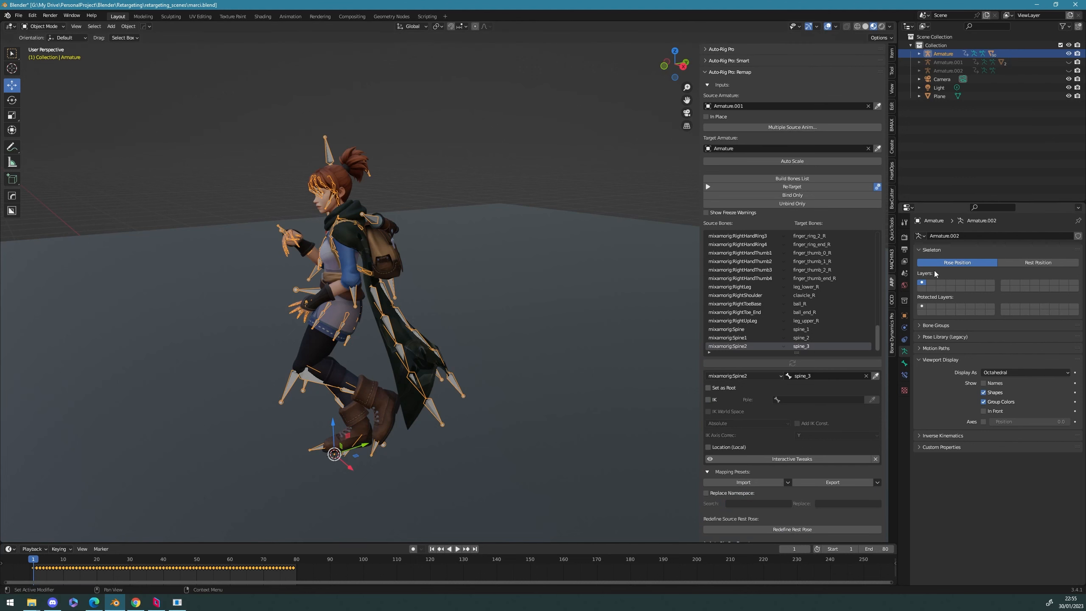
pyautogui.click(891, 333)
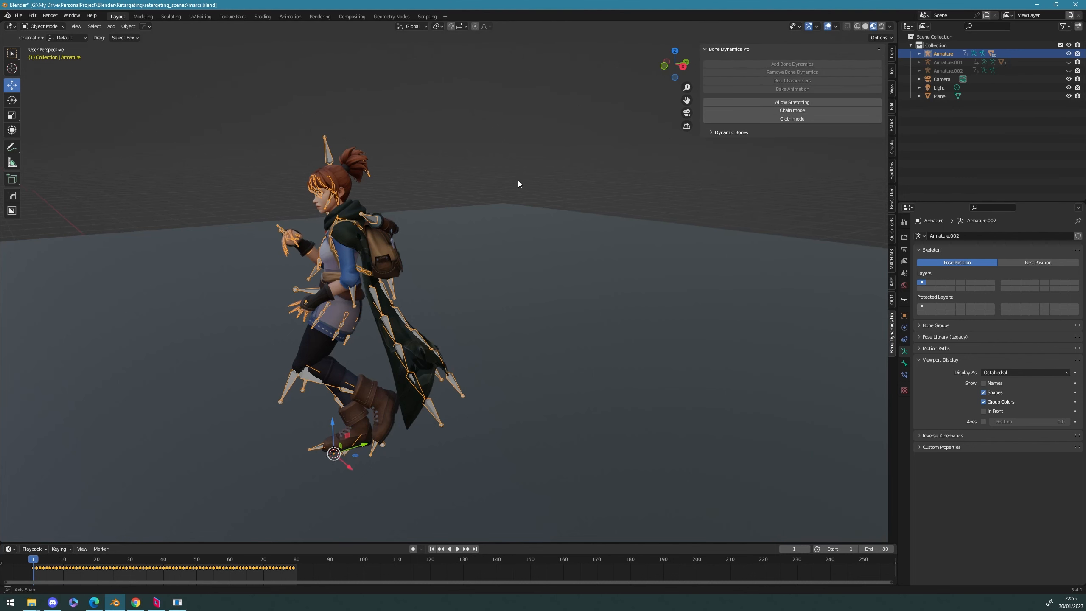
pyautogui.moveTo(518, 184); pyautogui.dragTo(447, 307, button='middle')
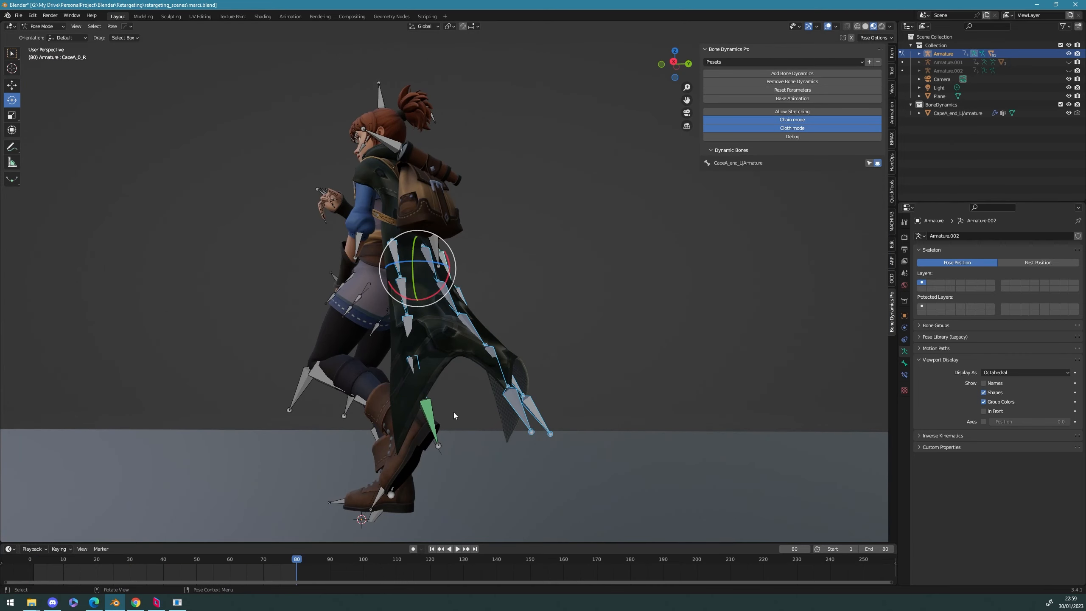
pyautogui.click(792, 82)
# Step: Try to add bone dynamics to the CapeA right, CapeB and CapeA left bone chains together, with Chain mode and Cloth mode enabled
pyautogui.moveTo(598, 180); pyautogui.dragTo(509, 257, button='middle')
pyautogui.click(388, 325)
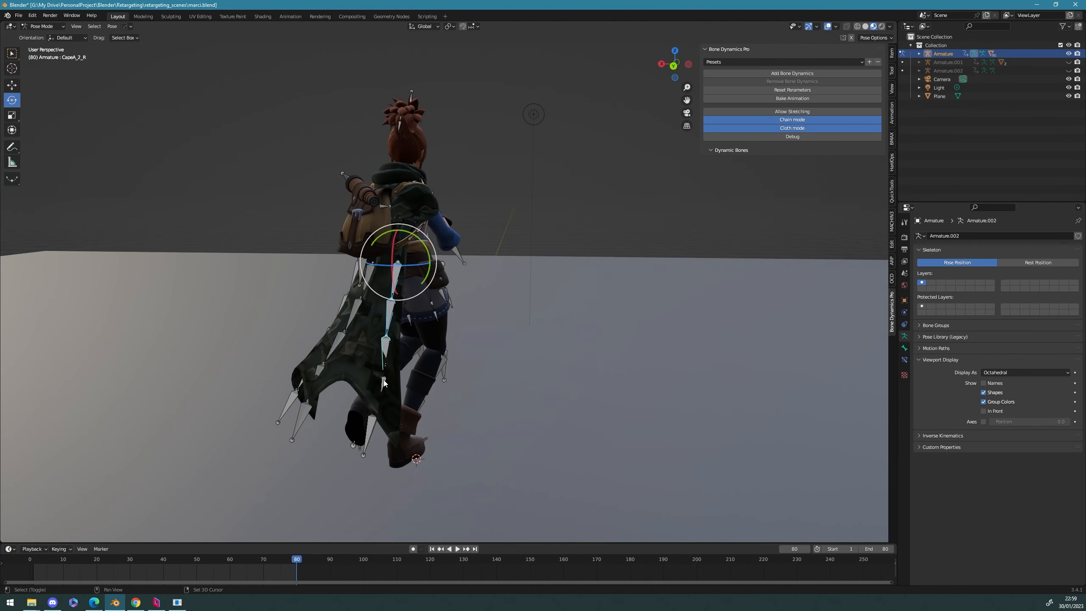
pyautogui.click(374, 420)
pyautogui.moveTo(374, 420); pyautogui.dragTo(401, 382, button='middle')
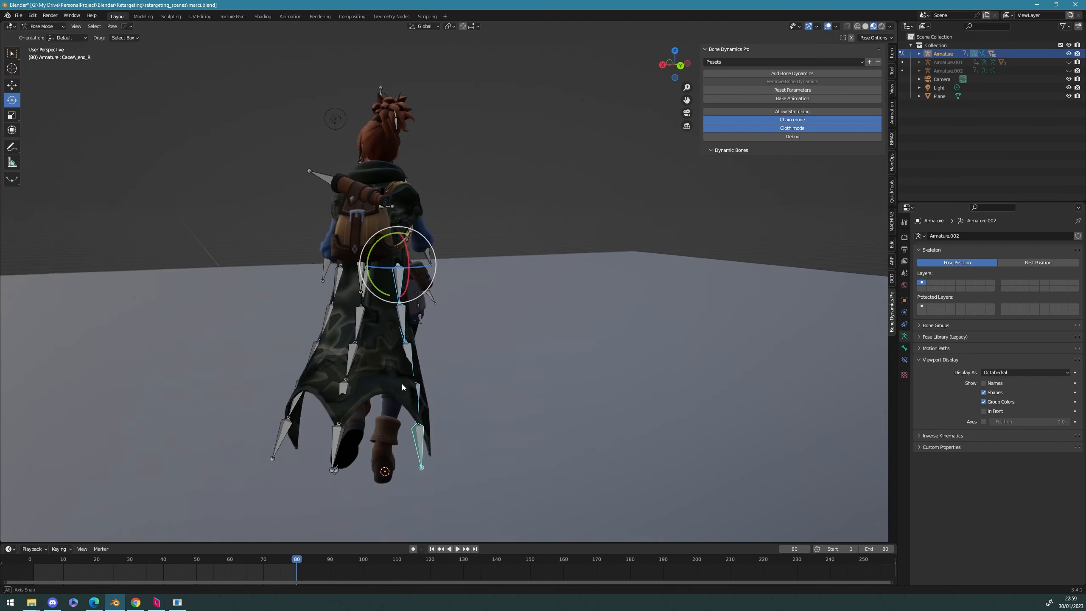
pyautogui.keyDown('shift'); pyautogui.click(362, 306); pyautogui.keyUp('shift')
pyautogui.moveTo(362, 307); pyautogui.dragTo(337, 340, button='middle')
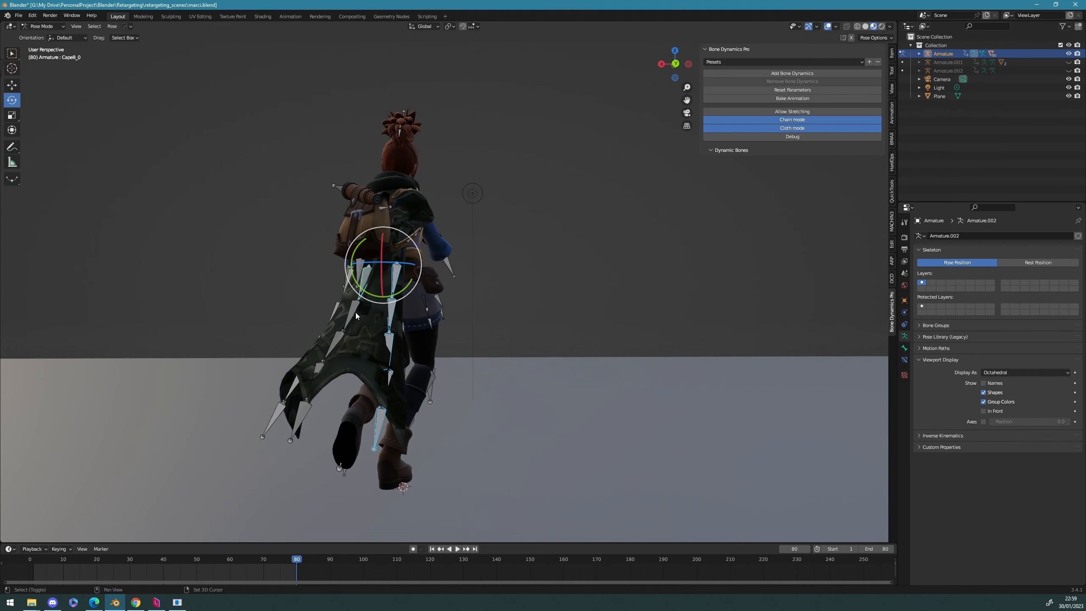
pyautogui.keyDown('shift'); pyautogui.click(302, 416); pyautogui.keyUp('shift')
pyautogui.moveTo(304, 415); pyautogui.dragTo(403, 401, button='middle')
pyautogui.keyDown('shift'); pyautogui.click(341, 397); pyautogui.keyUp('shift')
pyautogui.keyDown('shift'); pyautogui.click(442, 383); pyautogui.keyUp('shift')
pyautogui.keyDown('shift'); pyautogui.click(435, 341); pyautogui.keyUp('shift')
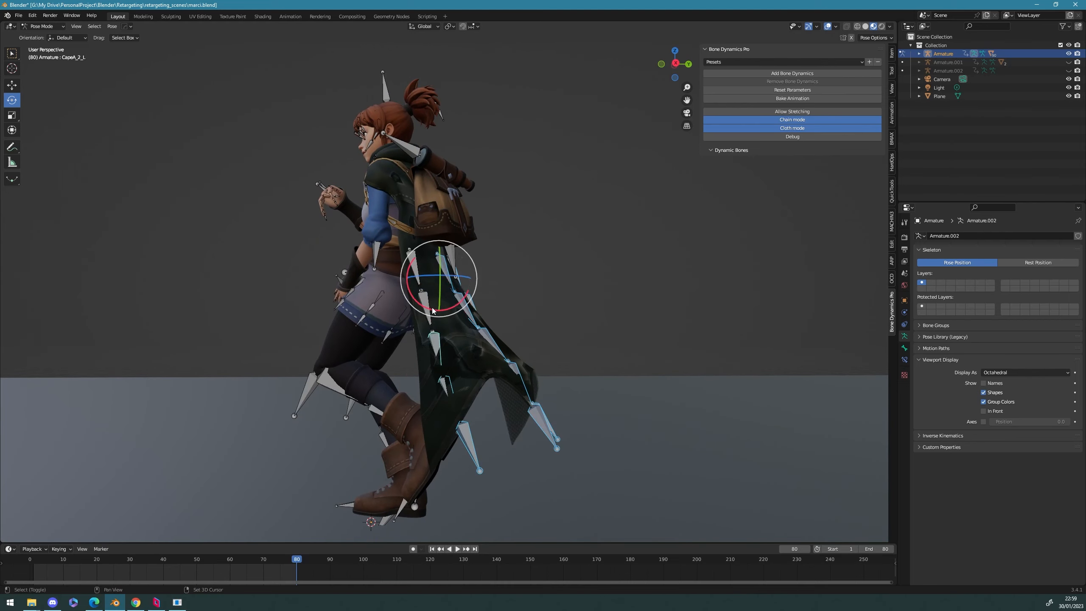
pyautogui.keyDown('shift'); pyautogui.click(425, 304); pyautogui.keyUp('shift')
pyautogui.keyDown('shift'); pyautogui.click(413, 264); pyautogui.keyUp('shift')
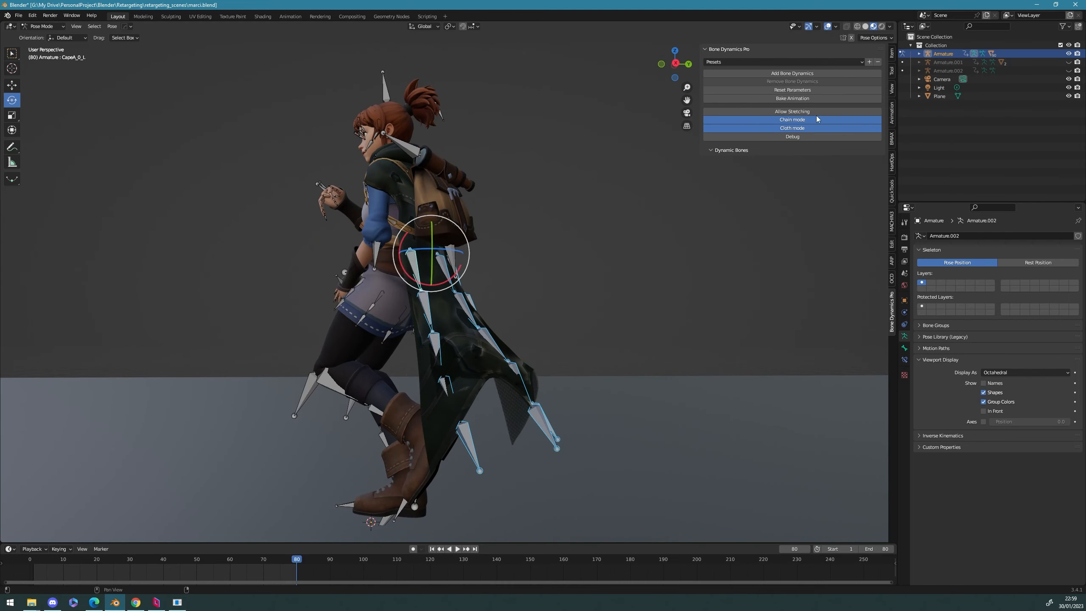
pyautogui.click(815, 73)
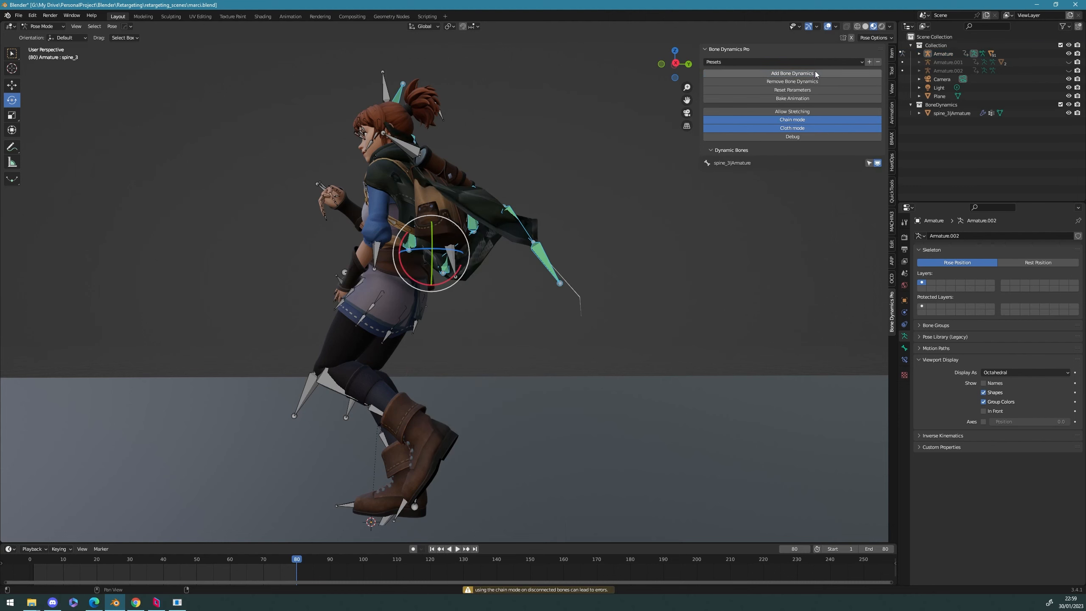
# Step: Undo the bone dynamics on the combined cape chains, clear the bone selection and collapse the dynamic bones list
pyautogui.moveTo(607, 205); pyautogui.dragTo(543, 200, button='middle')
pyautogui.hotkey('ctrl', 'z')
pyautogui.click(542, 198)
pyautogui.moveTo(542, 199)
pyautogui.keyDown('alt'); pyautogui.mouseDown()
pyautogui.moveTo(527, 220)
pyautogui.moveTo(558, 199)
pyautogui.mouseUp(); pyautogui.keyUp('alt')
pyautogui.click(721, 152)
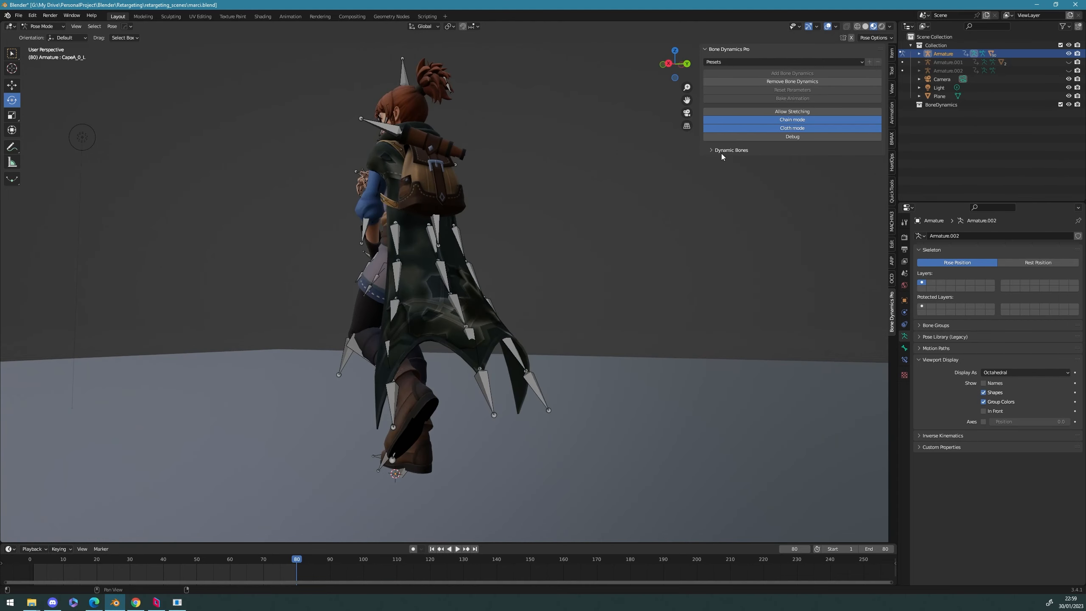
# Step: Add bone dynamics to only the cape's left chain, CapeA_0_L through CapeA_end_L, with Chain mode and Cloth mode enabled
pyautogui.keyDown('alt'); pyautogui.moveTo(555, 237); pyautogui.dragTo(436, 223); pyautogui.keyUp('alt')
pyautogui.click(431, 249)
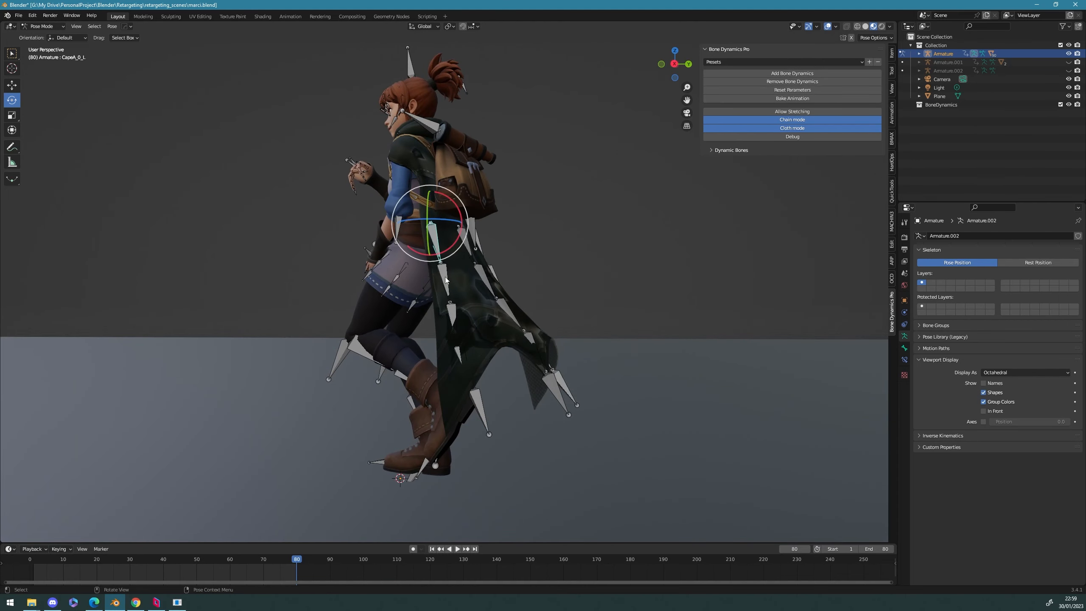
pyautogui.keyDown('shift'); pyautogui.click(478, 408); pyautogui.keyUp('shift')
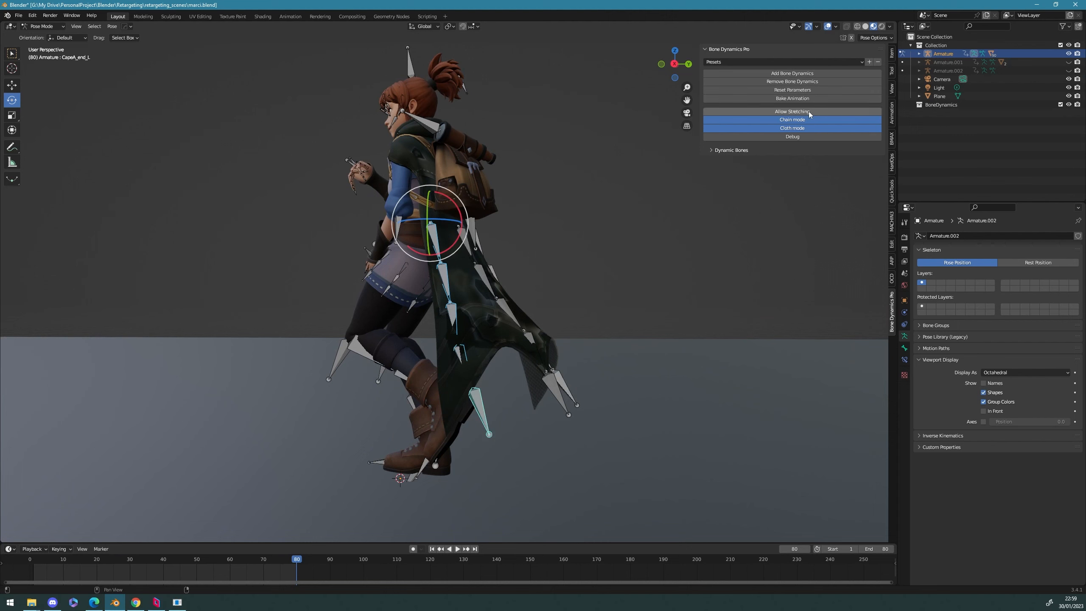
pyautogui.click(810, 75)
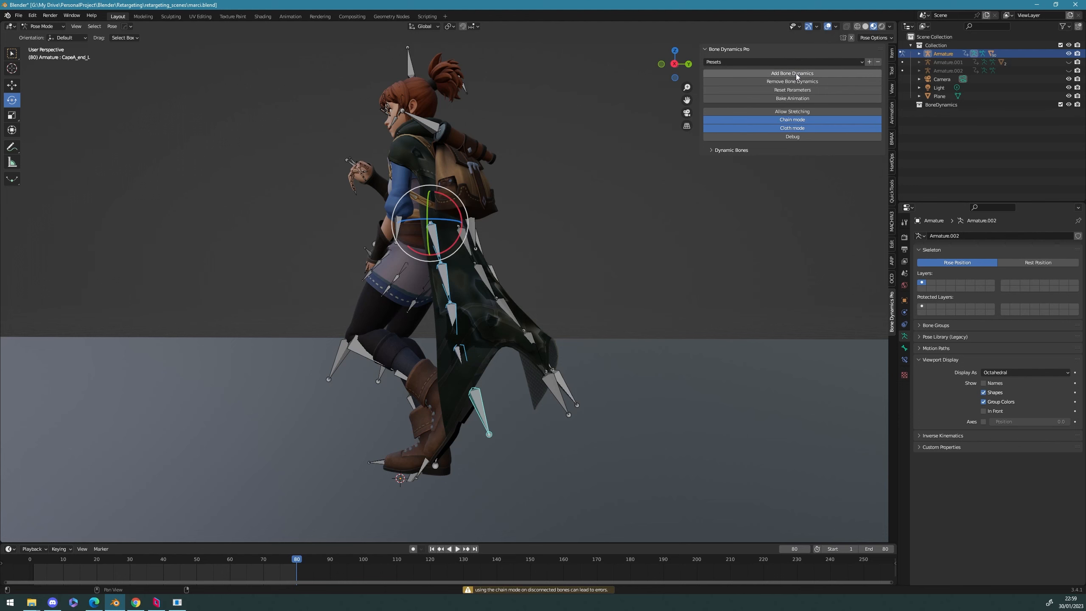
# Step: Select the left cape bones from CapeA_end_L up to CapeA_0_L and apply bone dynamics to them in Cloth mode
pyautogui.moveTo(678, 153); pyautogui.dragTo(610, 259, button='middle')
pyautogui.keyDown('shift'); pyautogui.click(549, 381); pyautogui.keyUp('shift')
pyautogui.keyDown('shift'); pyautogui.click(515, 329); pyautogui.keyUp('shift')
pyautogui.keyDown('shift'); pyautogui.click(498, 305); pyautogui.keyUp('shift')
pyautogui.keyDown('shift'); pyautogui.click(488, 246); pyautogui.keyUp('shift')
pyautogui.keyDown('shift'); pyautogui.click(510, 223); pyautogui.keyUp('shift')
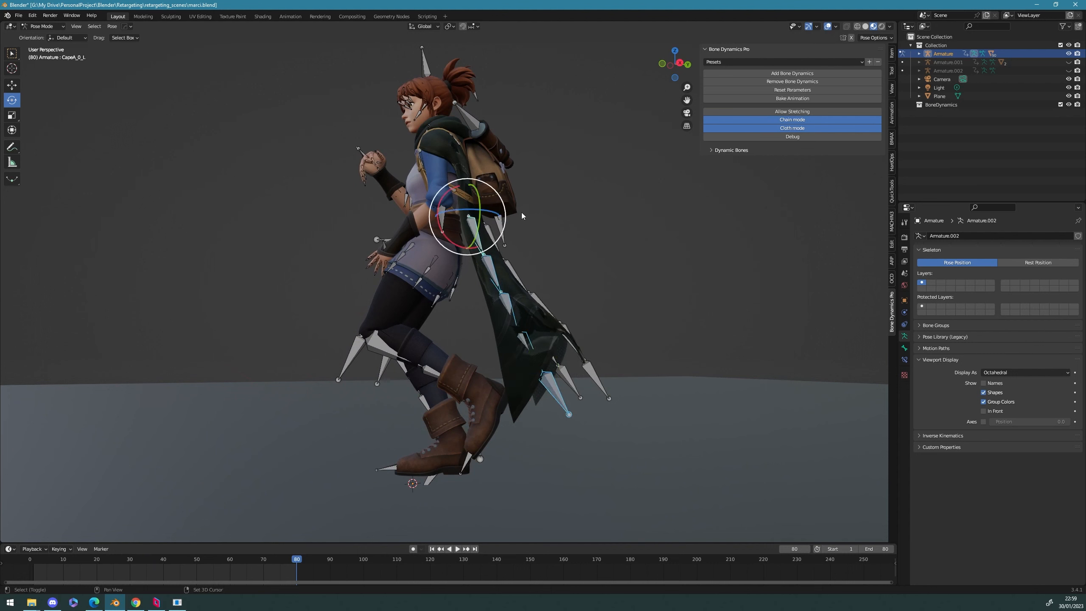
pyautogui.click(807, 74)
pyautogui.click(803, 74)
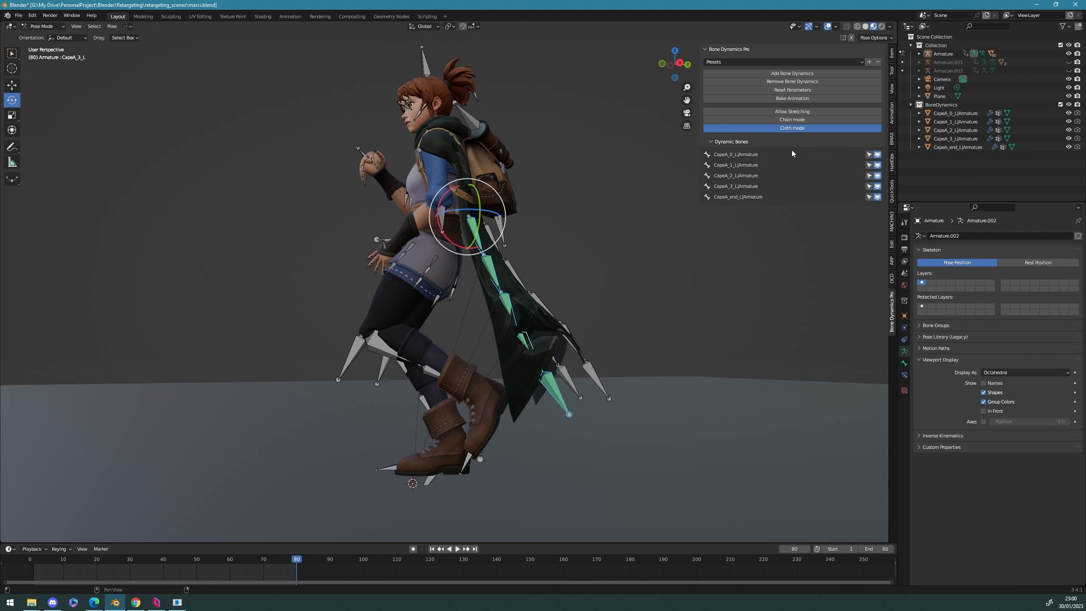
# Step: Add bone dynamics to the cape's middle chain, CapeB_0 through CapeB_end, with Chain mode and Cloth mode enabled
pyautogui.moveTo(591, 231); pyautogui.dragTo(575, 238, button='middle')
pyautogui.click(573, 239)
pyautogui.click(479, 240)
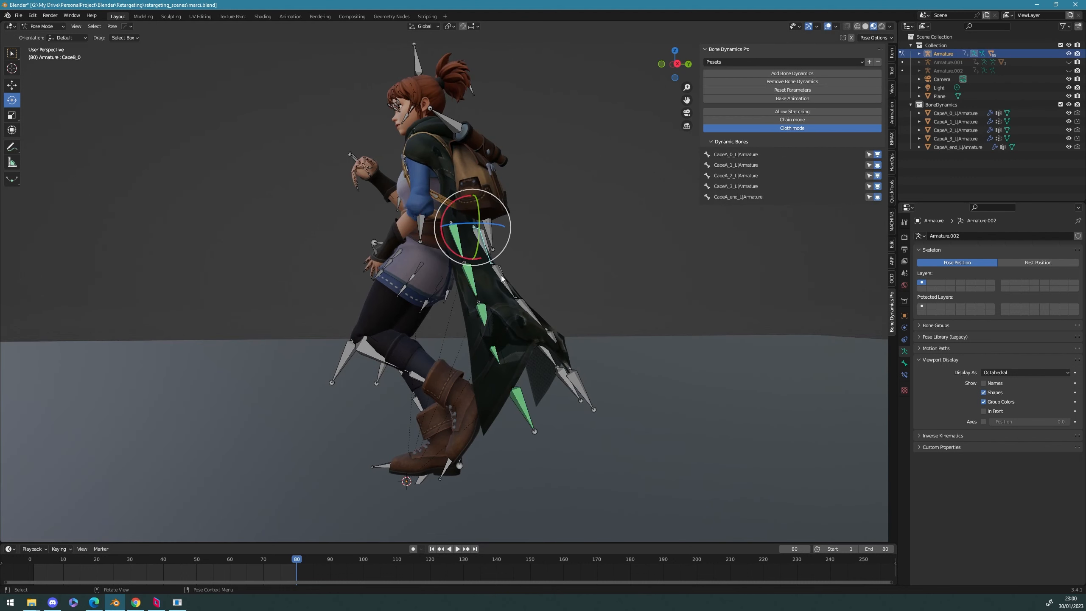
pyautogui.moveTo(521, 307); pyautogui.dragTo(480, 295, button='middle')
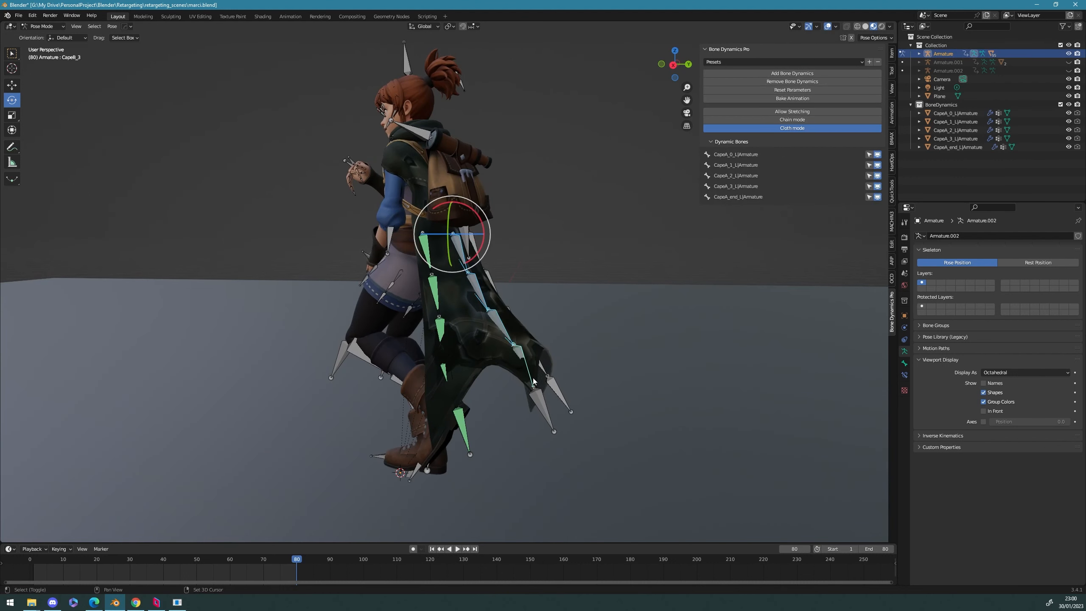
pyautogui.click(828, 120)
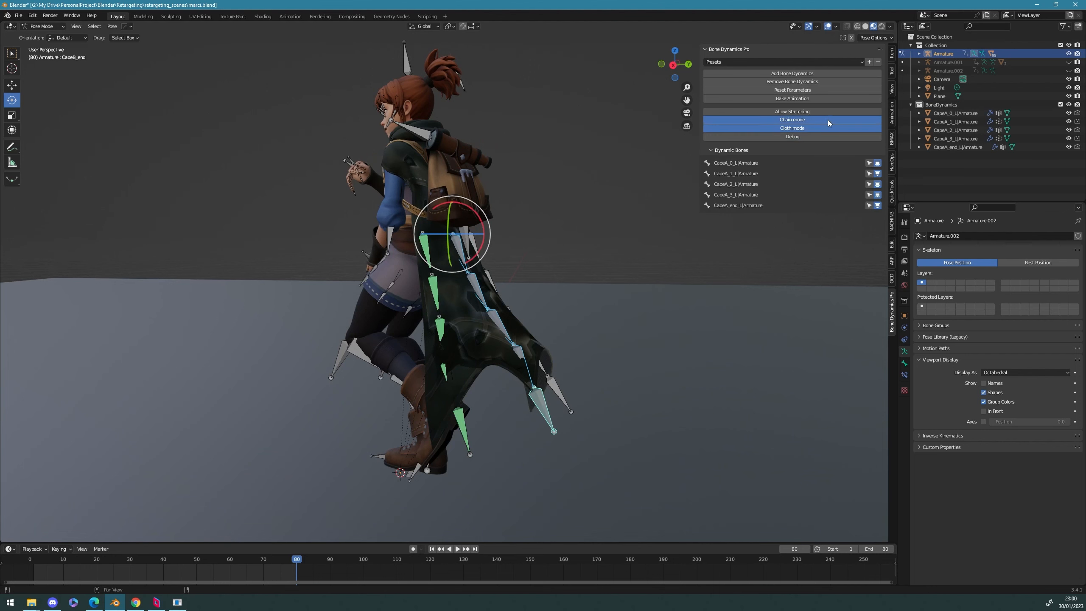
pyautogui.click(822, 73)
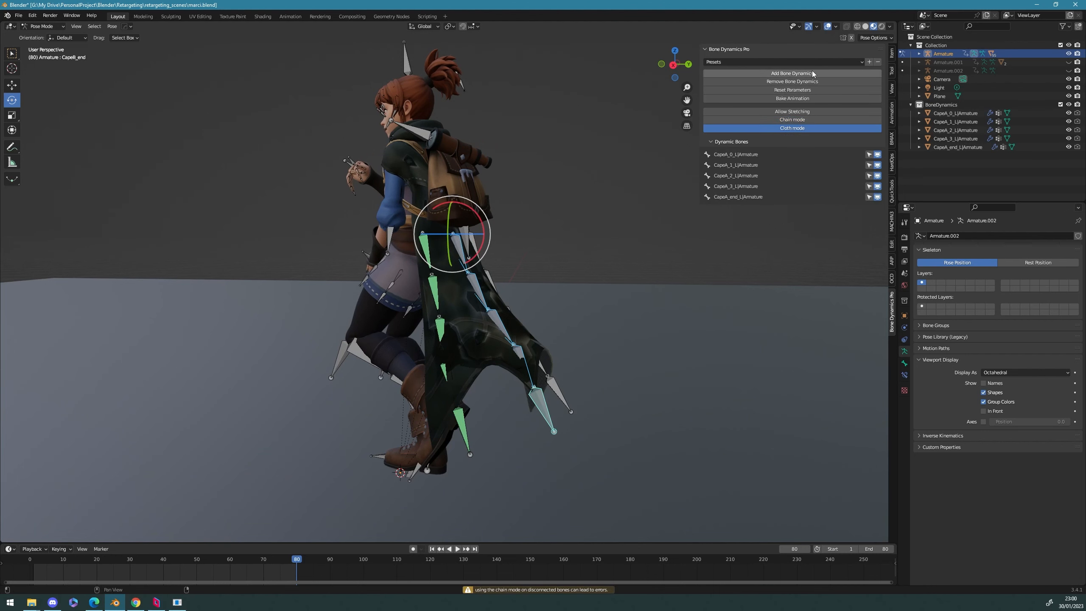
# Step: Add bone dynamics to the cape's right chain, CapeA_0_R through CapeA_end_R, with Cloth mode enabled
pyautogui.moveTo(609, 210); pyautogui.dragTo(568, 223, button='middle')
pyautogui.click(567, 224)
pyautogui.click(457, 254)
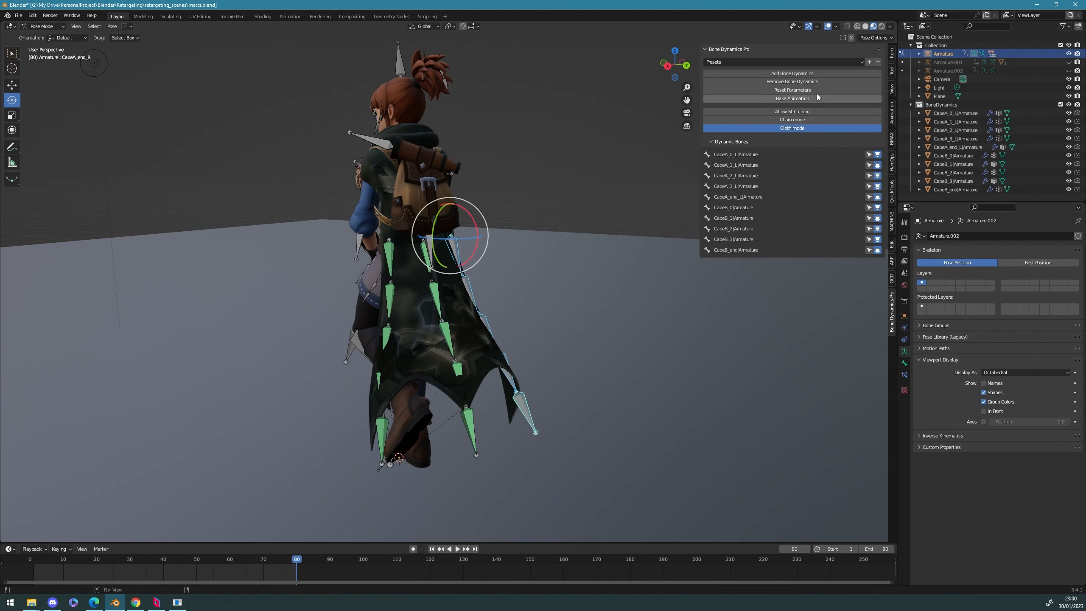
pyautogui.click(820, 71)
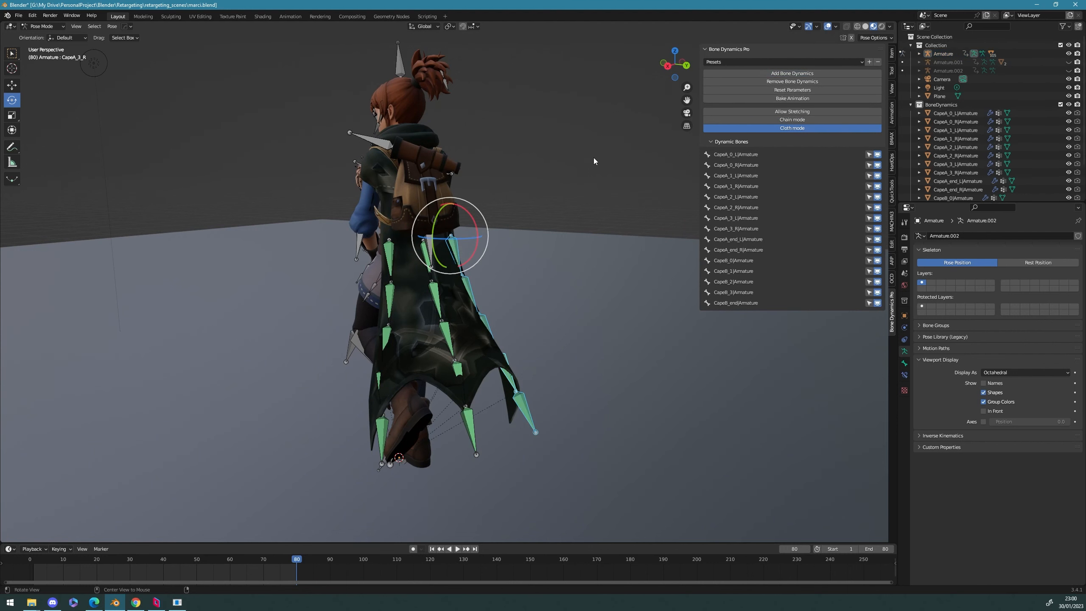
# Step: Play back the animation to check the cape's simulated motion, stop it, and inspect the cape from behind
pyautogui.moveTo(594, 158); pyautogui.dragTo(621, 206, button='middle')
pyautogui.click(457, 549)
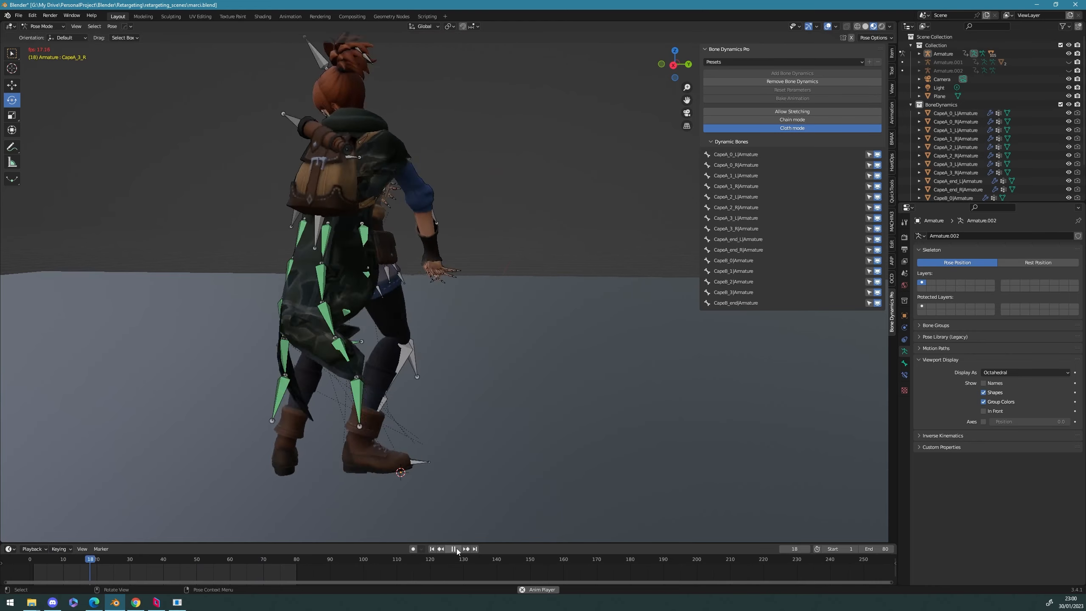
pyautogui.click(454, 548)
pyautogui.moveTo(492, 385); pyautogui.dragTo(478, 364, button='middle')
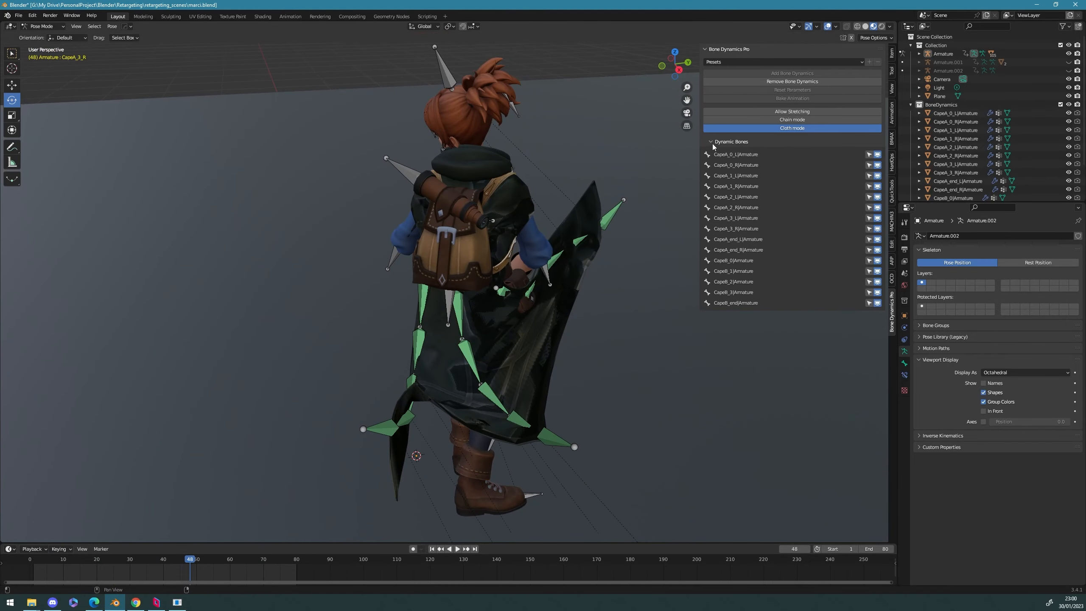
# Step: Select the CapeB chain, turn off Cloth mode, and set the chain's Bending to 5
pyautogui.click(475, 324)
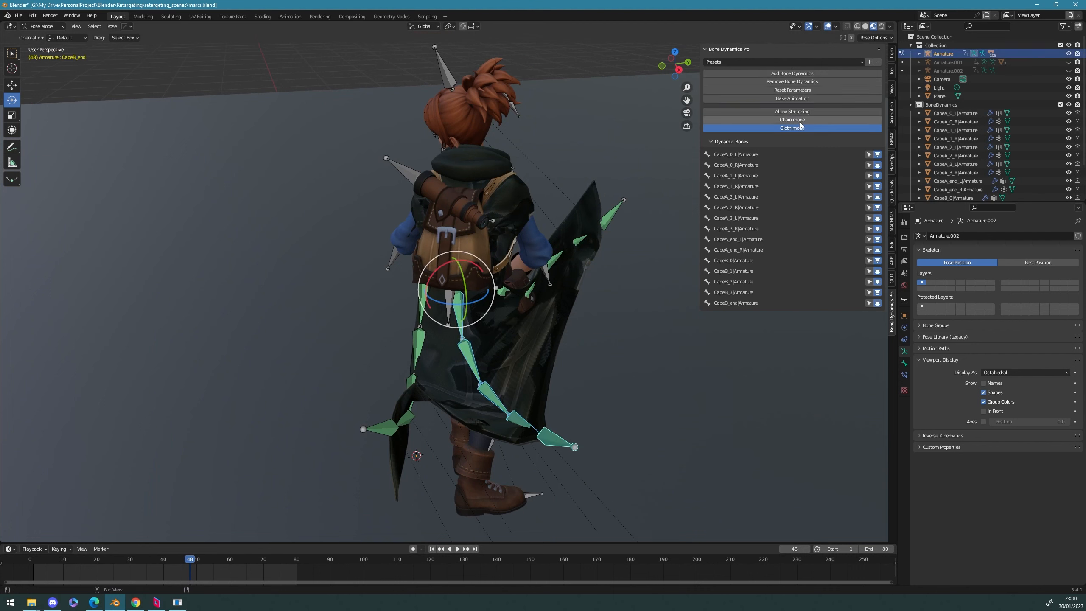
pyautogui.click(780, 130)
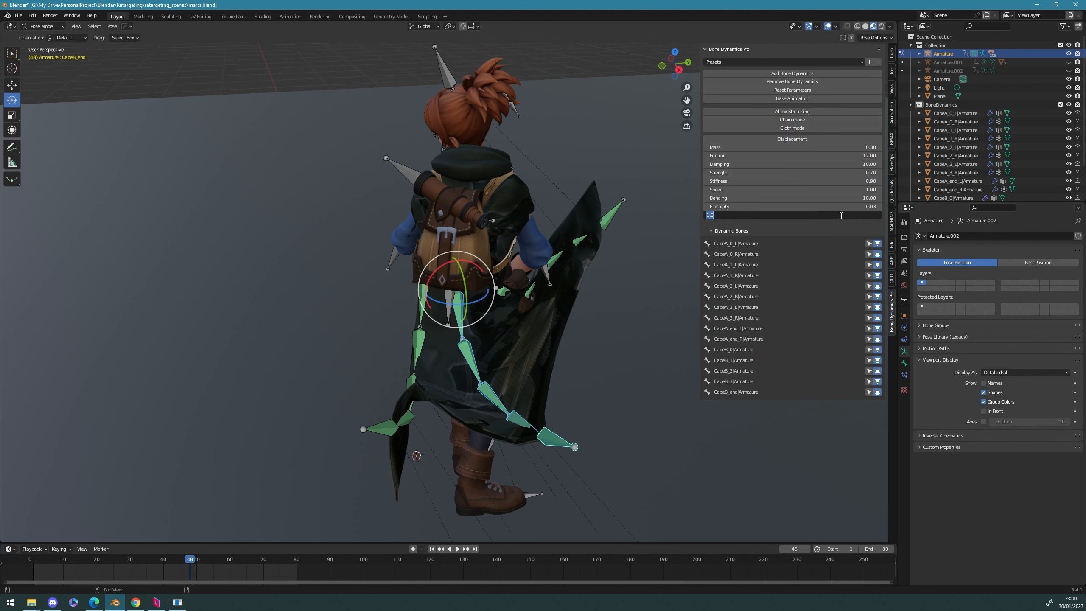
pyautogui.press('Return')
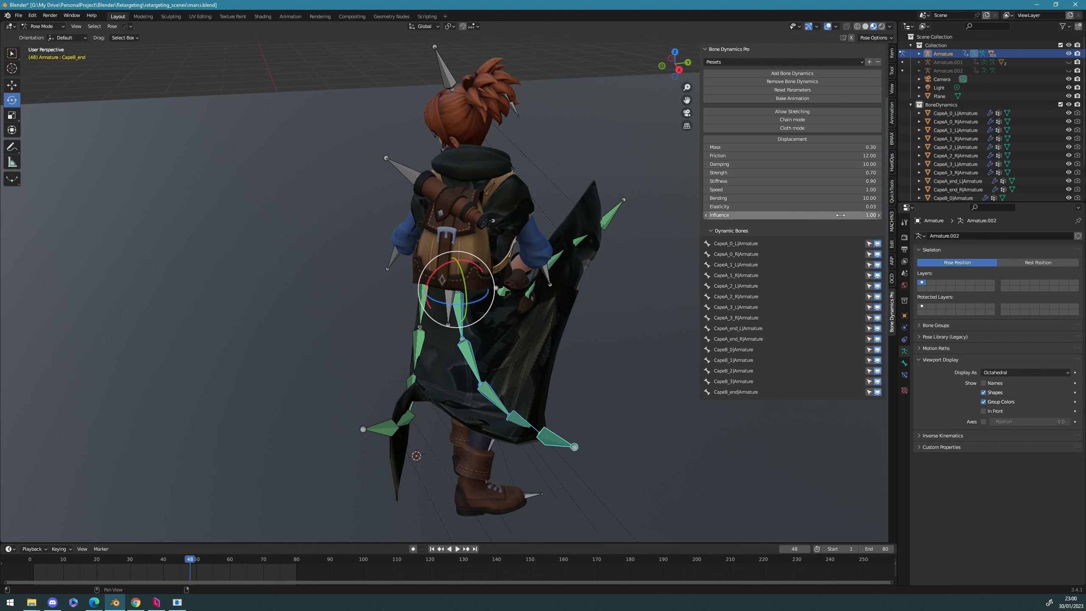
pyautogui.click(854, 156)
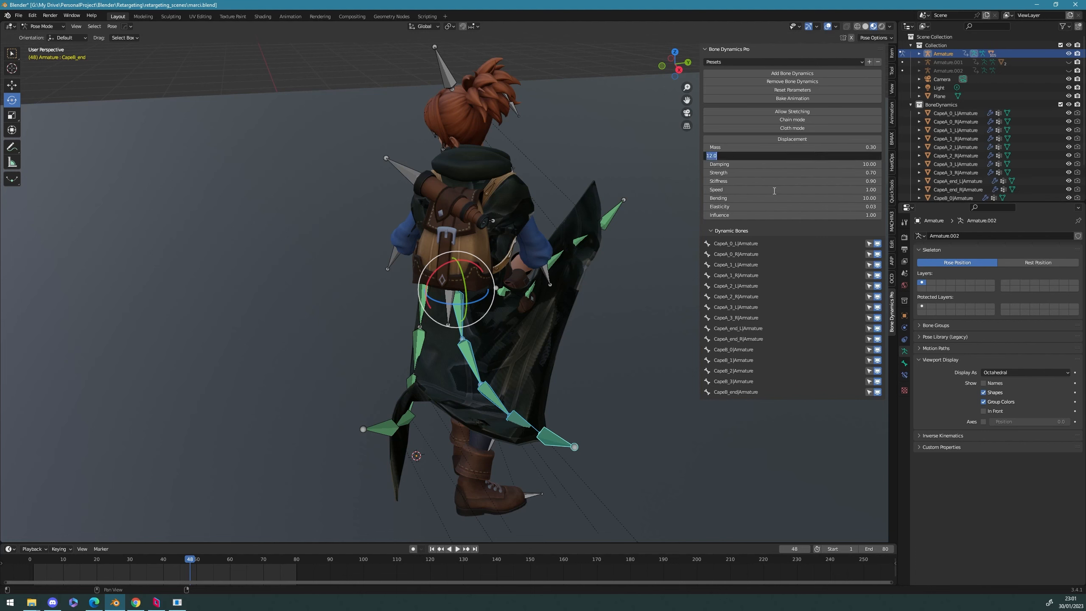
pyautogui.press('Return')
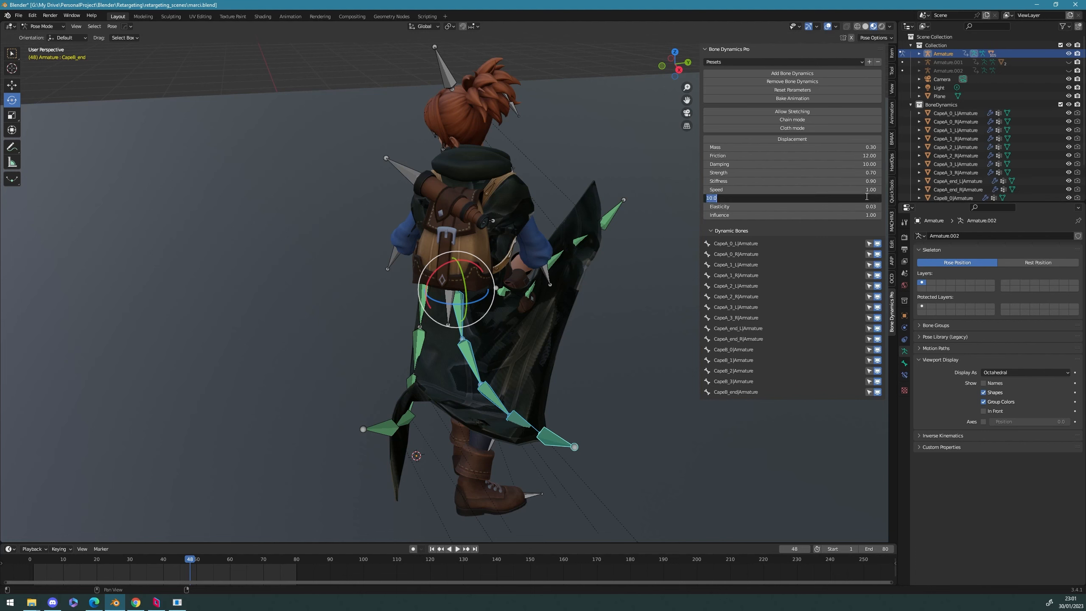
pyautogui.click(866, 196)
pyautogui.write('5')
pyautogui.press('Return')
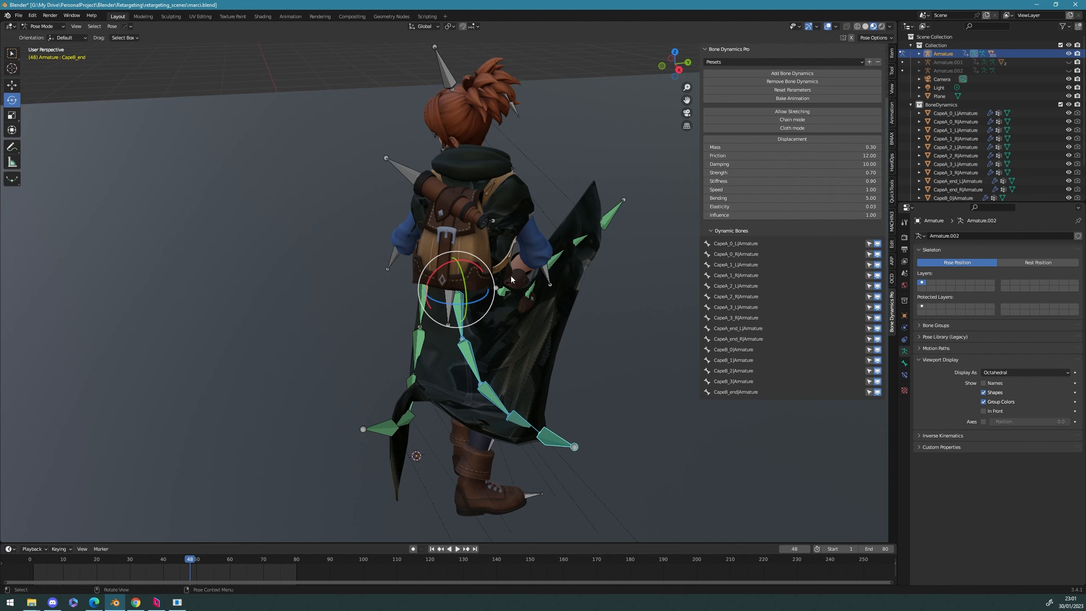
# Step: Select the CapeA right chain and set its Influence to 0.5 and Bending to 5
pyautogui.moveTo(510, 299); pyautogui.dragTo(497, 292, button='middle')
pyautogui.click(474, 281)
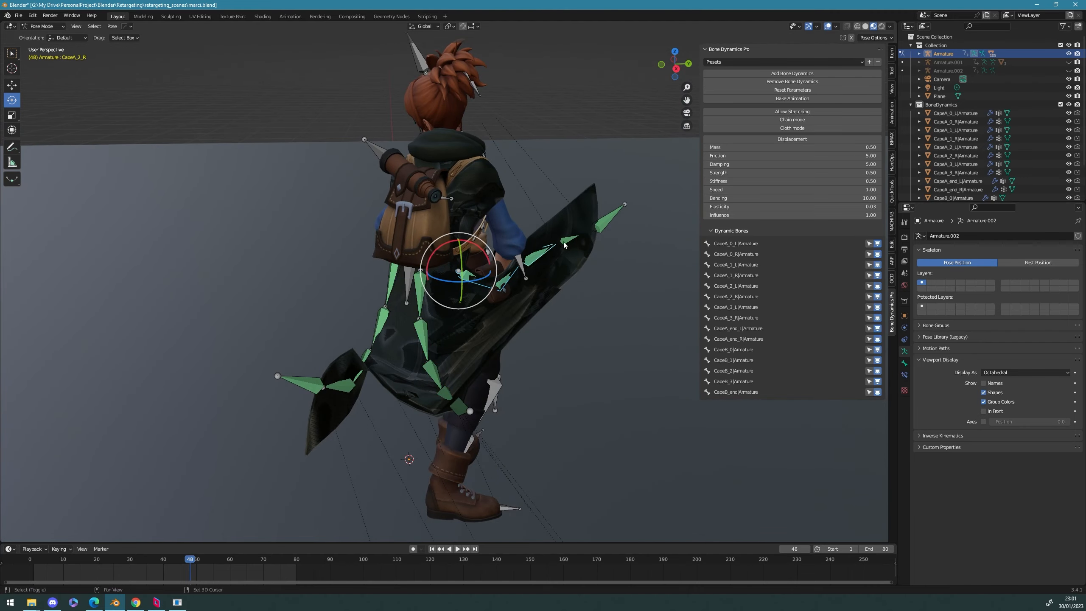
pyautogui.click(604, 226)
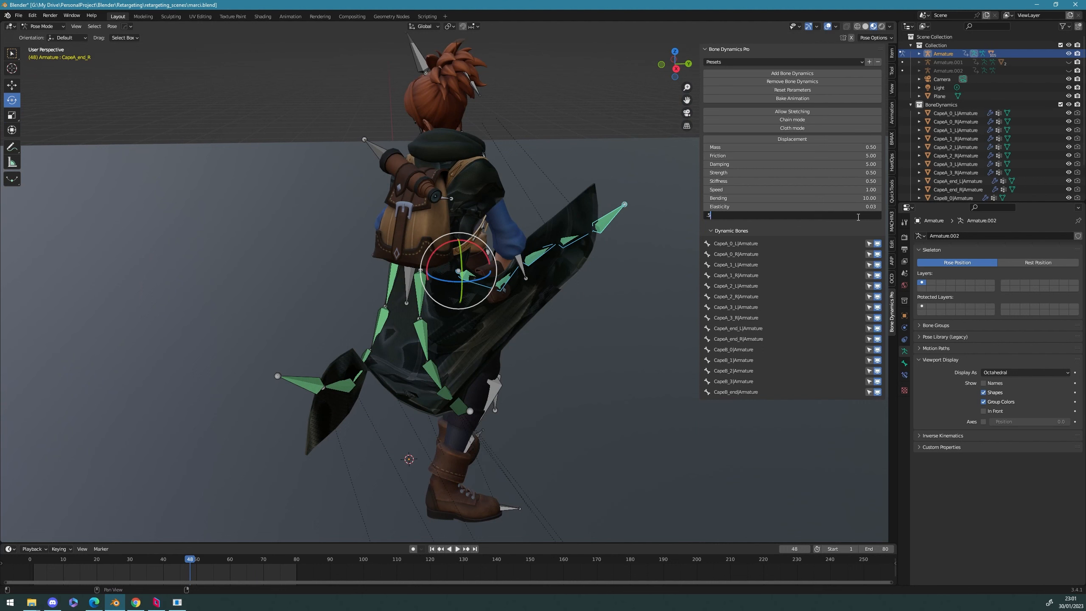
pyautogui.press('Return')
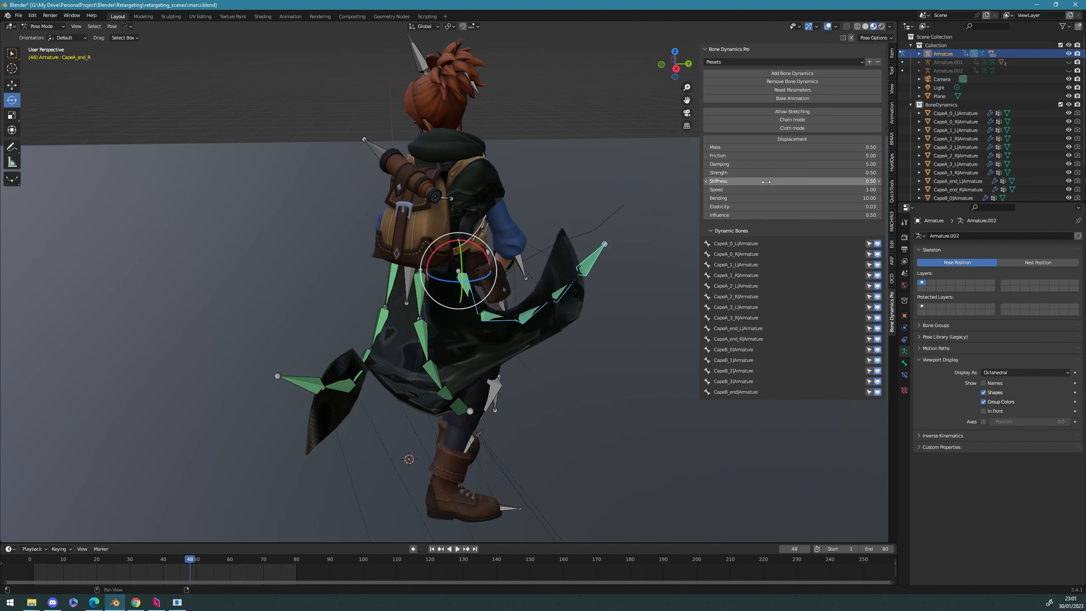
pyautogui.click(737, 198)
pyautogui.press('Return')
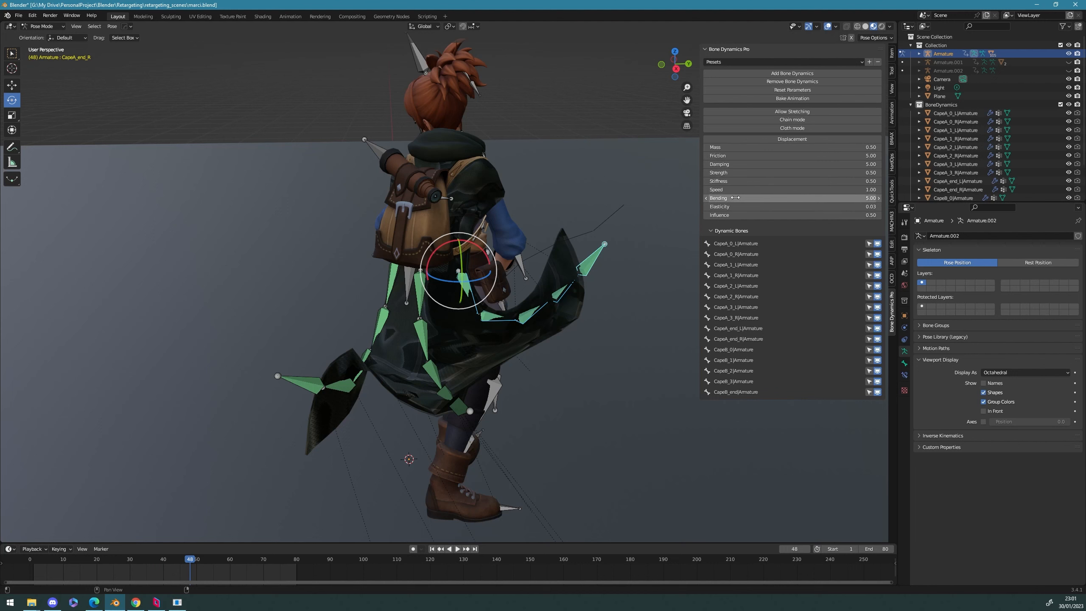
# Step: Set the CapeA right chain's Friction to 10 and Mass to 1
pyautogui.click(743, 155)
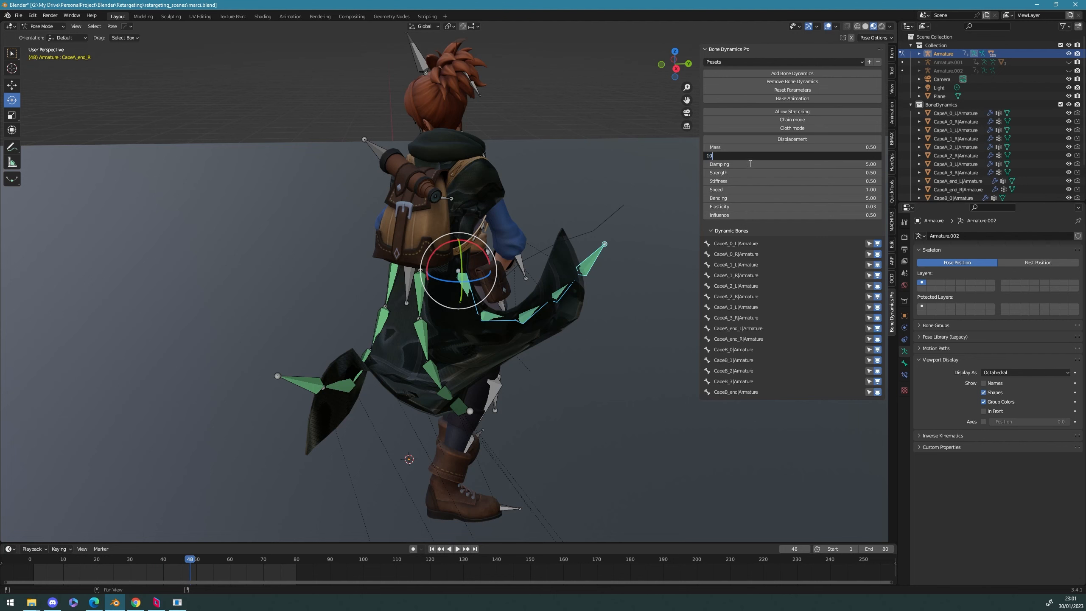
pyautogui.press('Return')
pyautogui.write('1')
pyautogui.press('Return')
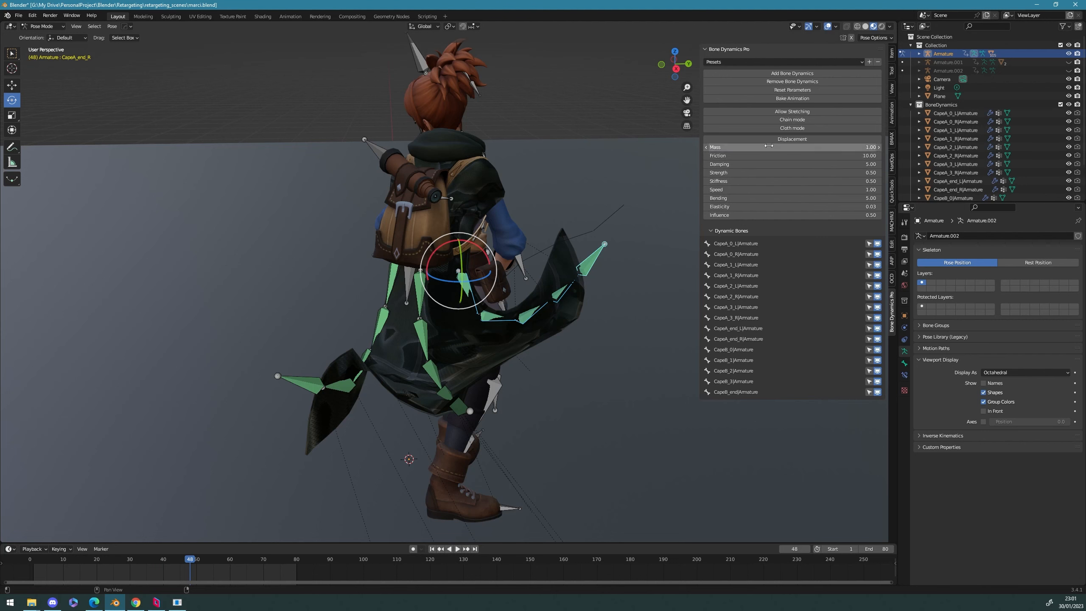
# Step: Select the CapeB chain down to CapeB_end and set its Mass to 1
pyautogui.click(421, 303)
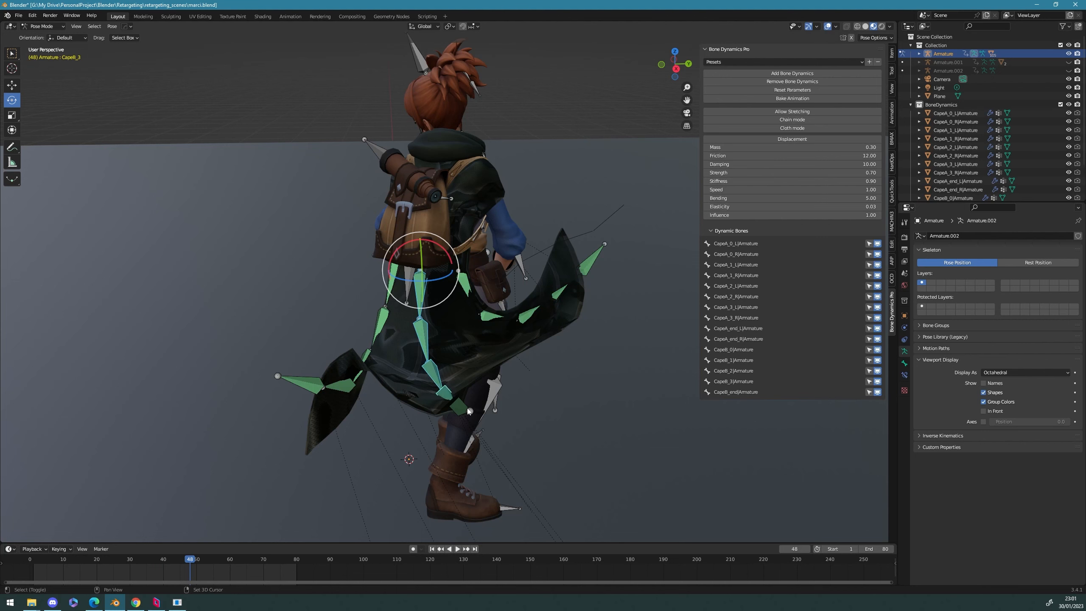
pyautogui.click(770, 147)
pyautogui.write('1')
pyautogui.press('Return')
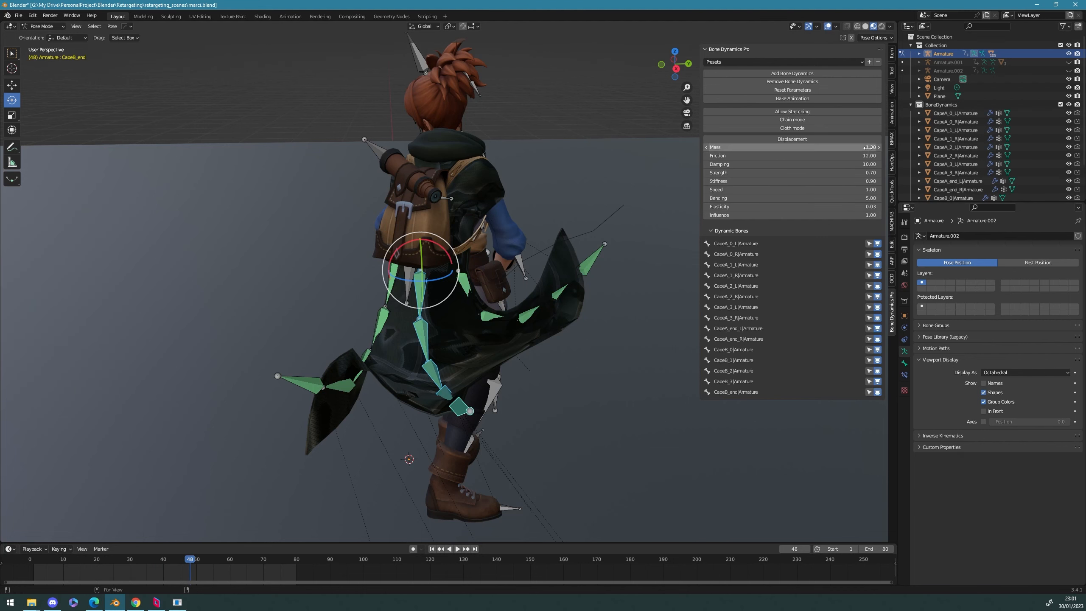
# Step: Select the CapeA left chain down to CapeA_end_L and set its Mass to 1
pyautogui.moveTo(592, 220); pyautogui.dragTo(620, 212, button='middle')
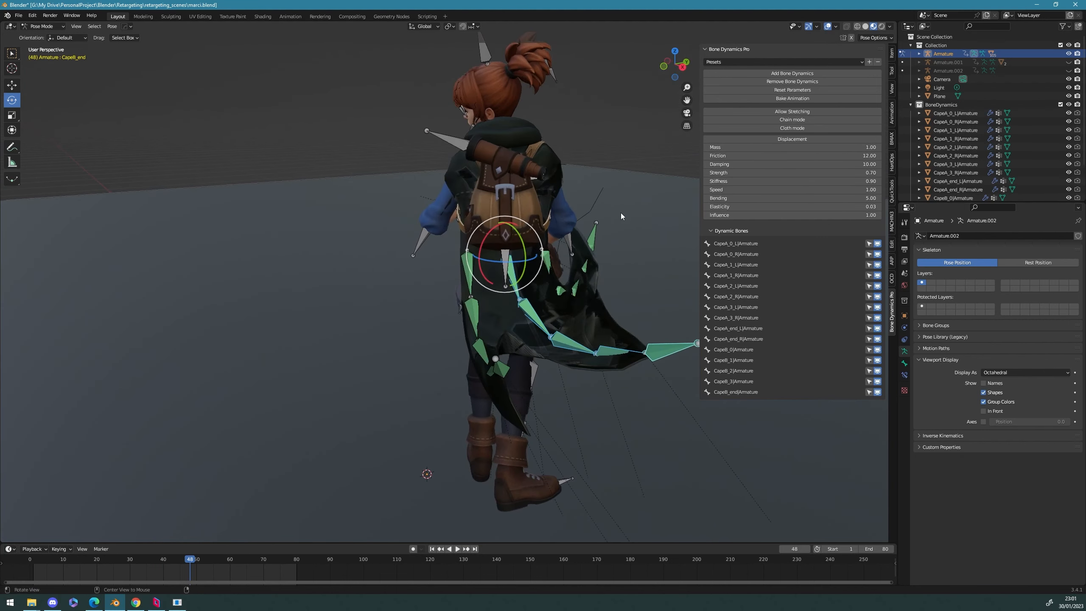
pyautogui.keyDown('shift'); pyautogui.click(478, 337); pyautogui.keyUp('shift')
pyautogui.keyDown('shift'); pyautogui.click(495, 370); pyautogui.keyUp('shift')
pyautogui.moveTo(495, 371); pyautogui.dragTo(585, 357, button='middle')
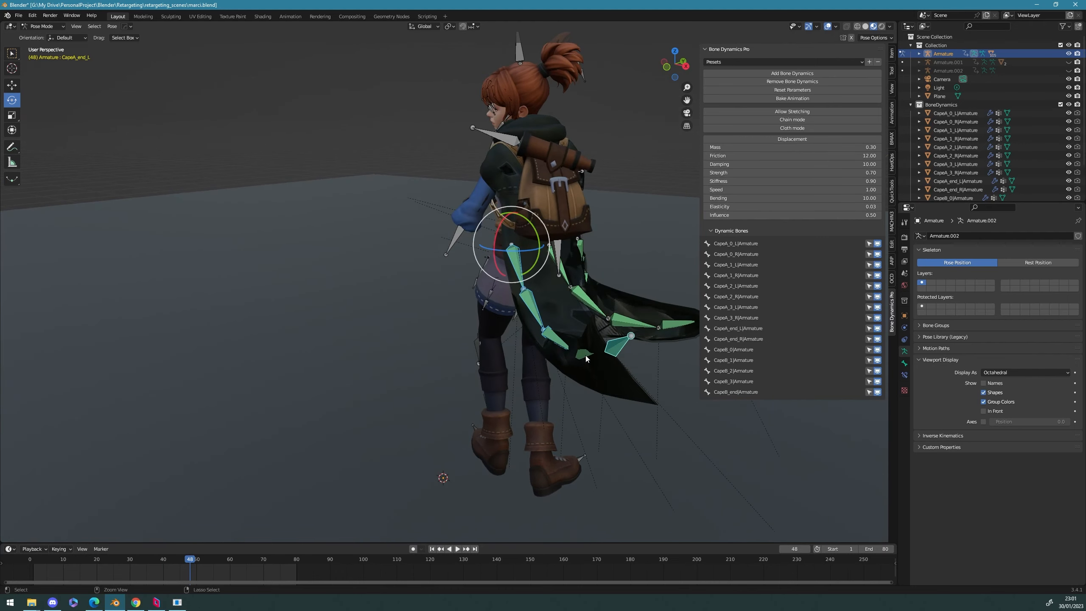
pyautogui.click(871, 147)
pyautogui.write('1')
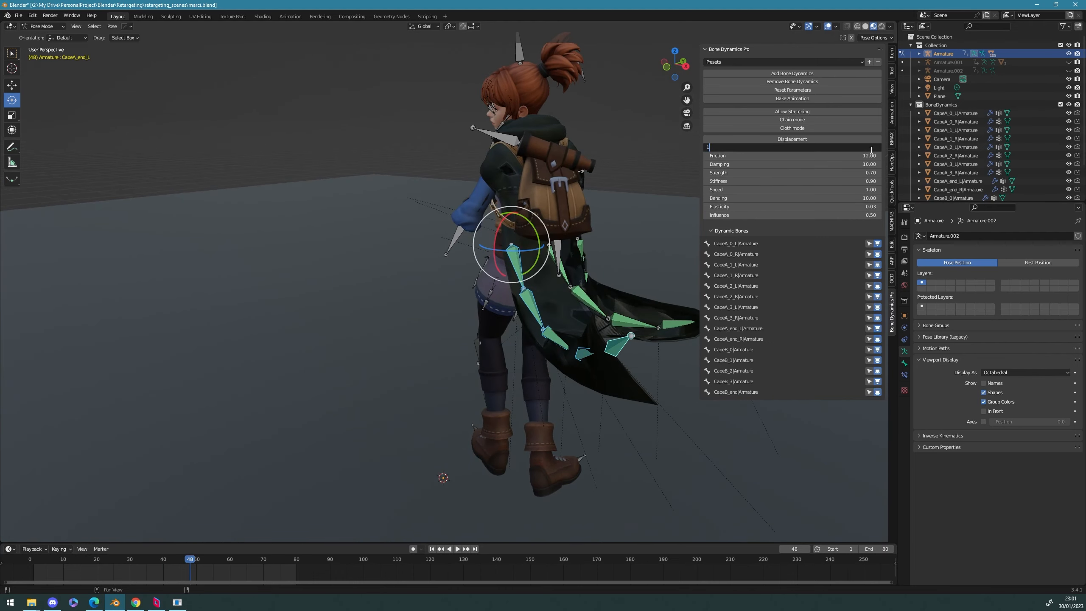
pyautogui.press('Return')
# Step: Play back the animation to check the adjusted cape motion, and return the timeline to frame 3
pyautogui.moveTo(633, 180); pyautogui.dragTo(586, 167, button='middle')
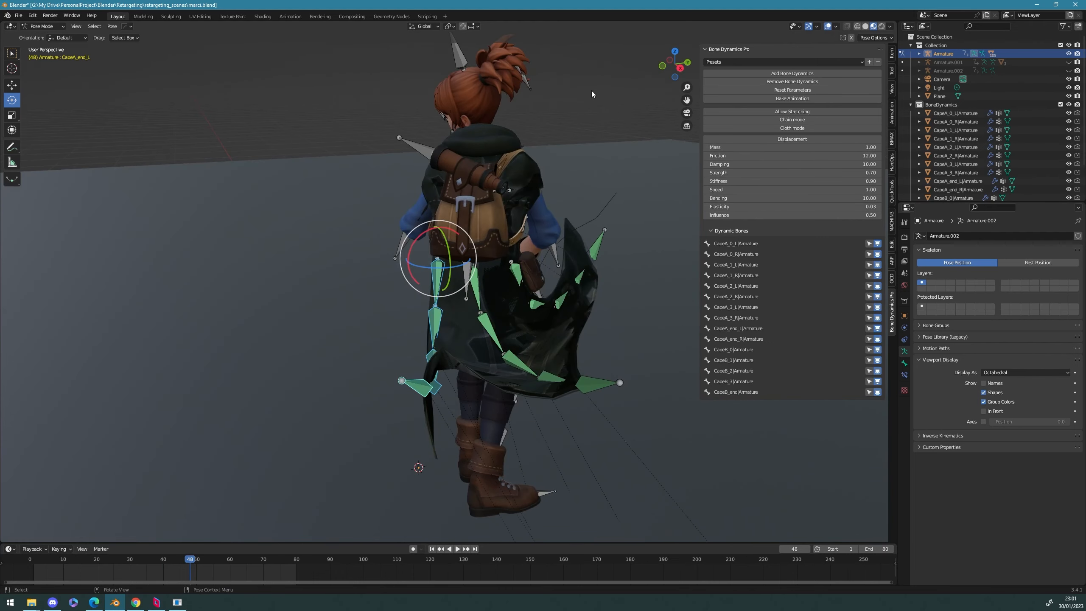
pyautogui.click(457, 549)
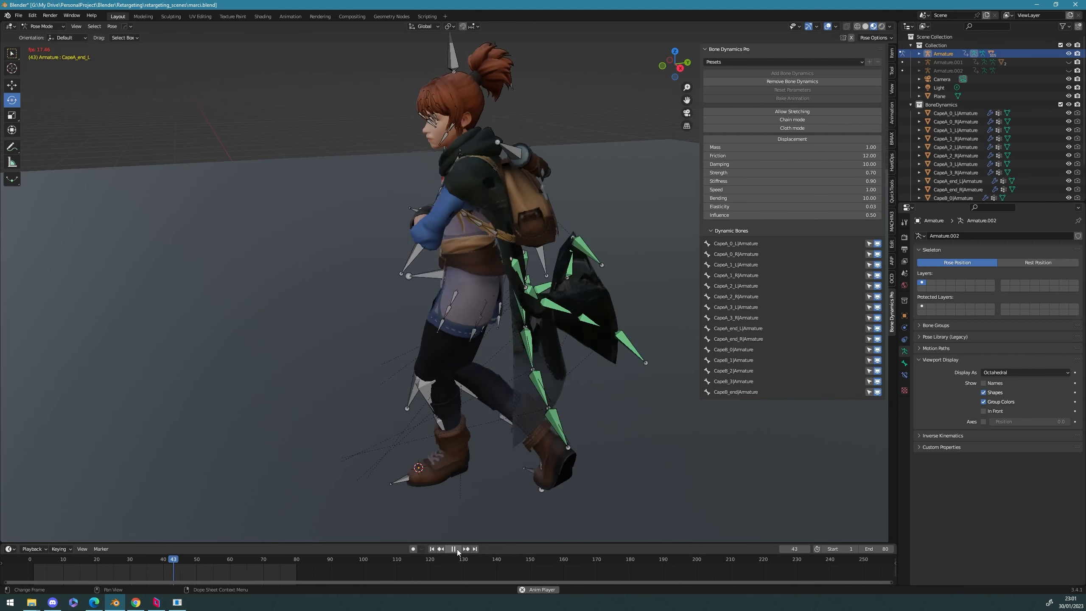
pyautogui.click(457, 549)
pyautogui.moveTo(554, 414); pyautogui.dragTo(419, 524, button='middle')
pyautogui.moveTo(264, 564); pyautogui.dragTo(40, 565)
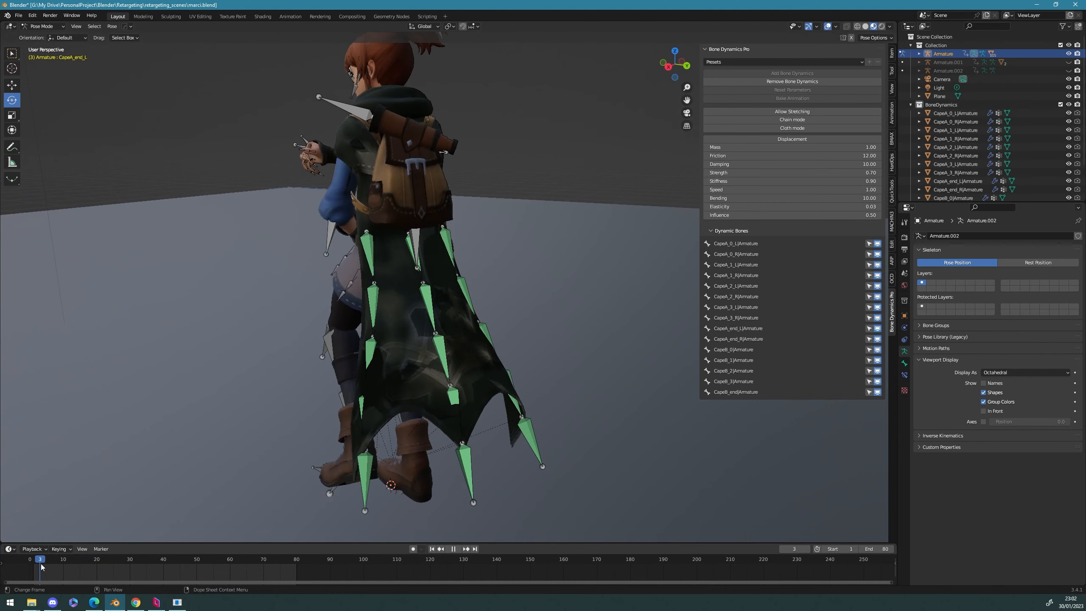
# Step: Select all cape bones across the left and right CapeA chains and the CapeB chain, with CapeB_0 active
pyautogui.click(367, 251)
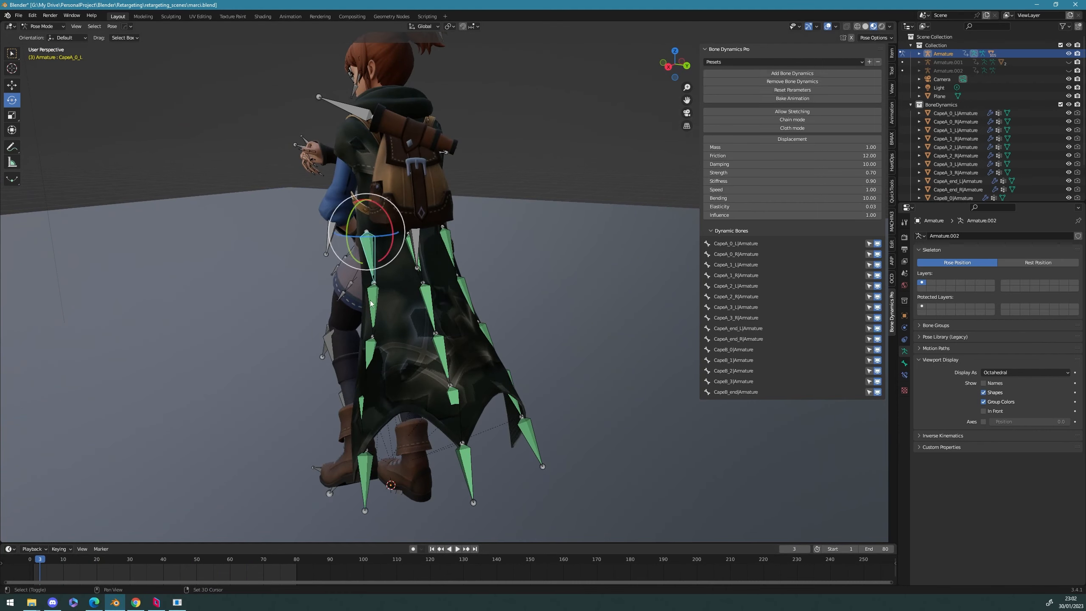
pyautogui.moveTo(383, 427); pyautogui.dragTo(441, 407, button='middle')
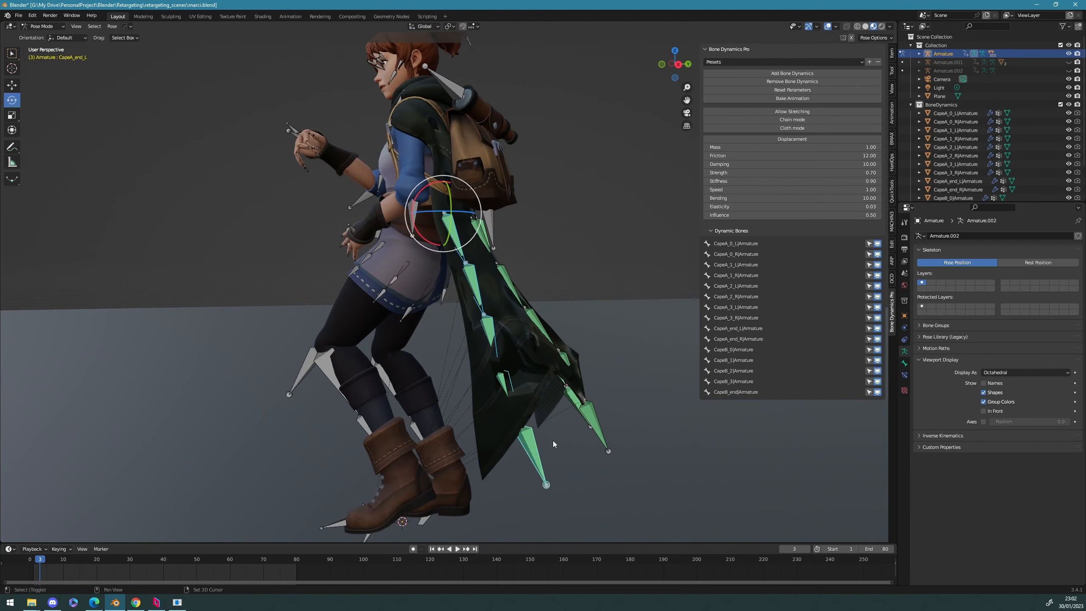
pyautogui.keyDown('shift'); pyautogui.click(577, 405); pyautogui.keyUp('shift')
pyautogui.keyDown('shift'); pyautogui.click(564, 358); pyautogui.keyUp('shift')
pyautogui.keyDown('shift'); pyautogui.moveTo(628, 451); pyautogui.dragTo(548, 314); pyautogui.keyUp('shift')
pyautogui.moveTo(565, 307); pyautogui.dragTo(471, 296, button='middle')
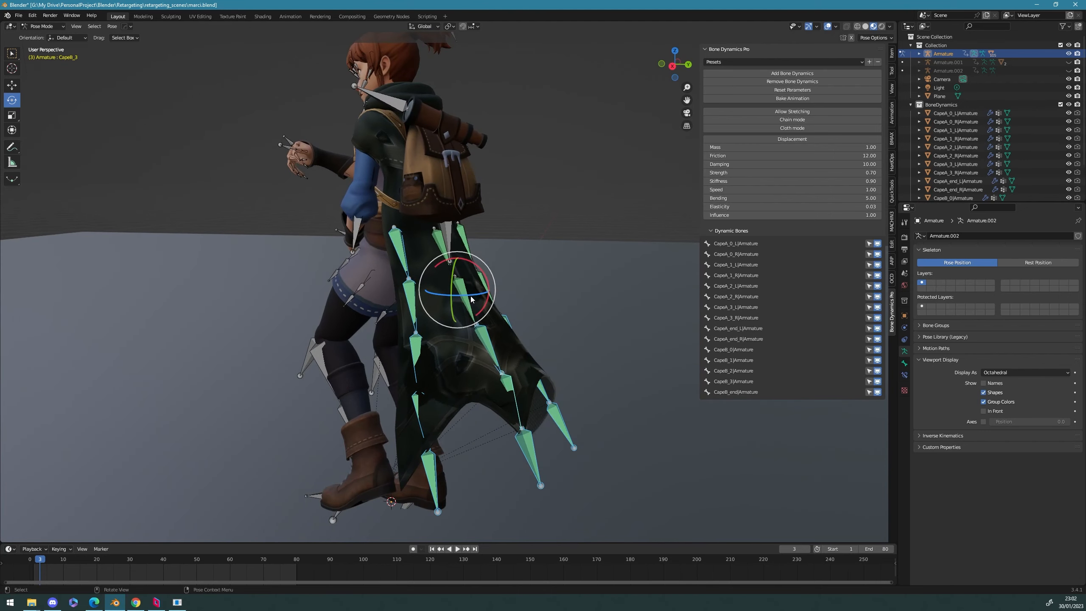
pyautogui.keyDown('shift'); pyautogui.click(473, 245); pyautogui.keyUp('shift')
pyautogui.keyDown('shift'); pyautogui.click(466, 241); pyautogui.keyUp('shift')
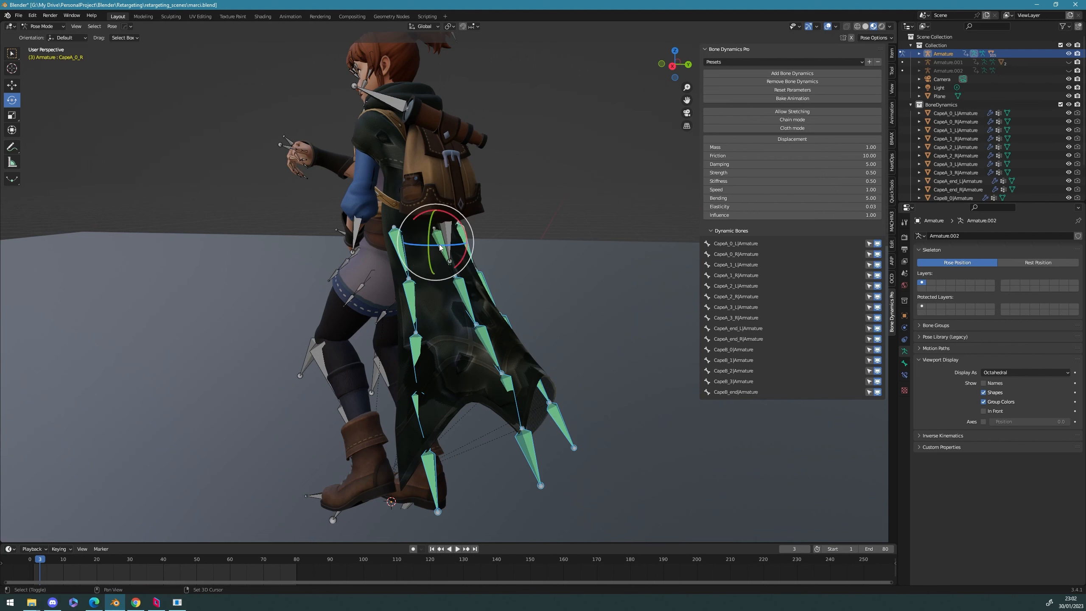
pyautogui.keyDown('shift'); pyautogui.click(442, 245); pyautogui.keyUp('shift')
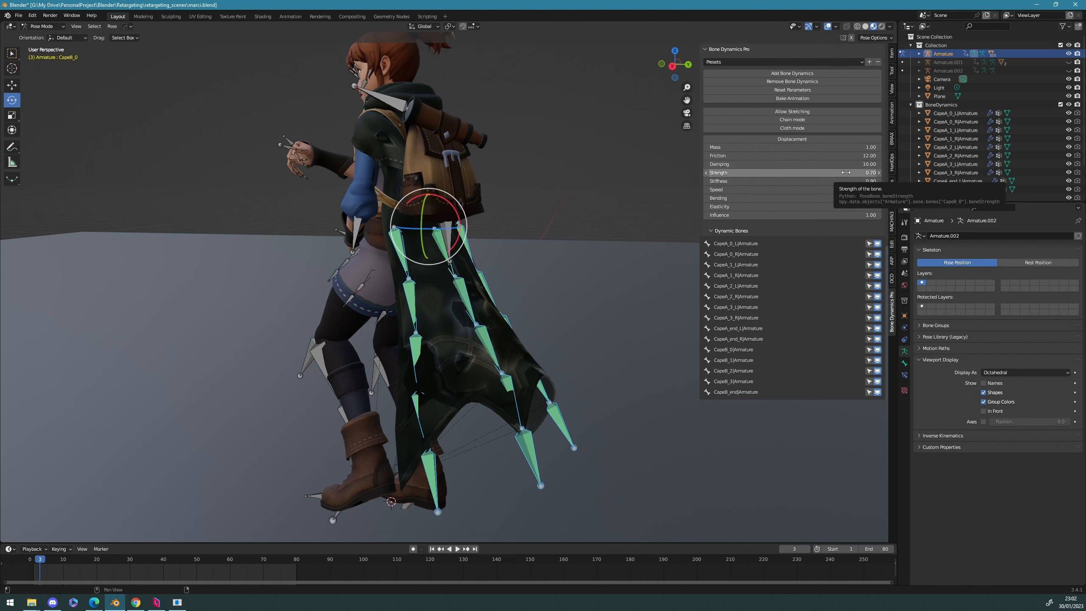
# Step: Set the selected cape bones' Mass to 0.61, Friction to 14.46, Damping to 18.55, Bending to 2.42 and Influence to 0.34
pyautogui.moveTo(843, 200); pyautogui.dragTo(788, 199)
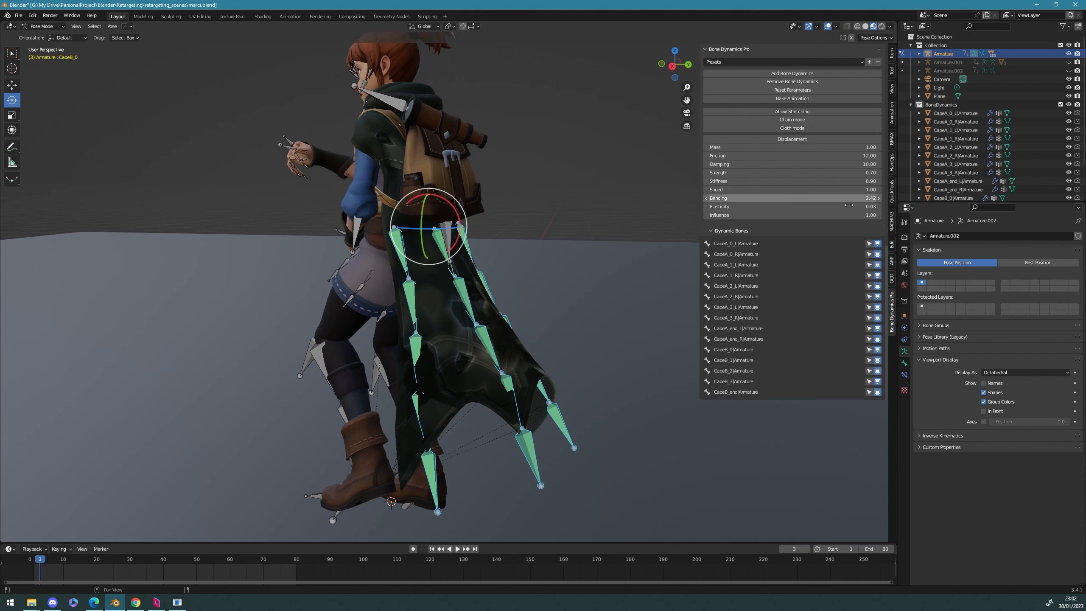
pyautogui.moveTo(851, 216); pyautogui.dragTo(780, 217)
pyautogui.moveTo(849, 164); pyautogui.dragTo(838, 147)
# Step: Play back the animation to check the retuned cape motion, stopping at frame 33
pyautogui.click(458, 549)
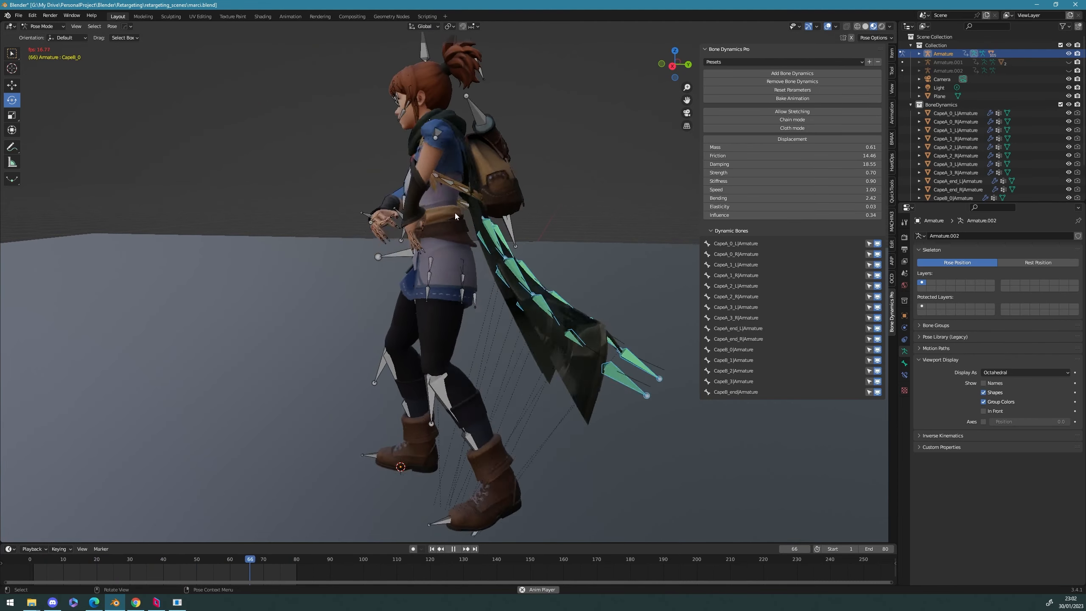
pyautogui.click(453, 548)
pyautogui.moveTo(530, 210); pyautogui.dragTo(441, 262, button='middle')
pyautogui.scroll(2, 514, 291)
# Step: Display the armature's bones in front of the character mesh
pyautogui.click(396, 66)
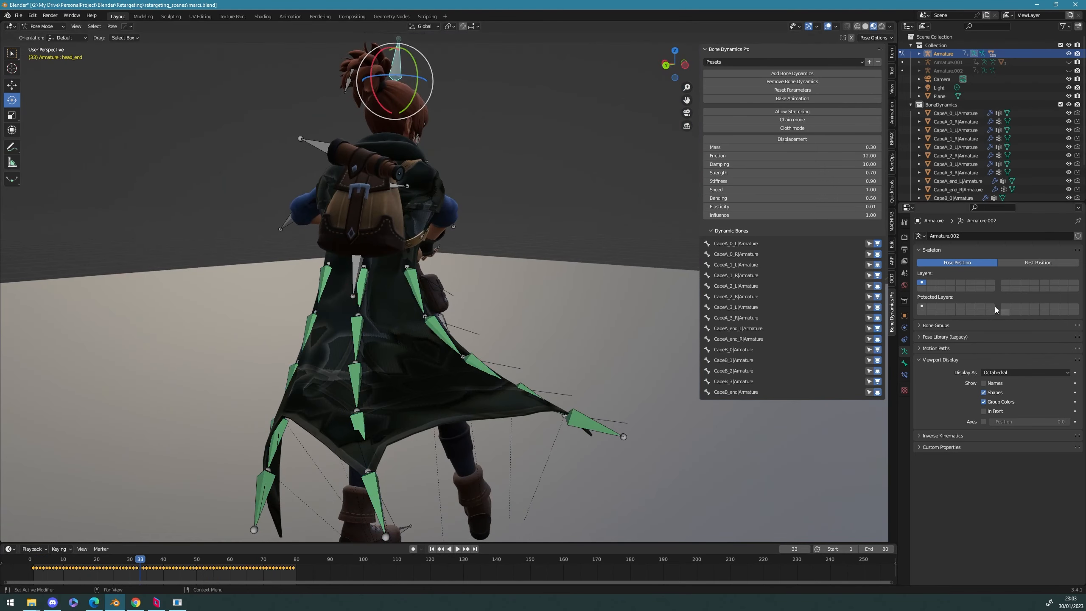
pyautogui.hotkey('ctrl', 'Tab')
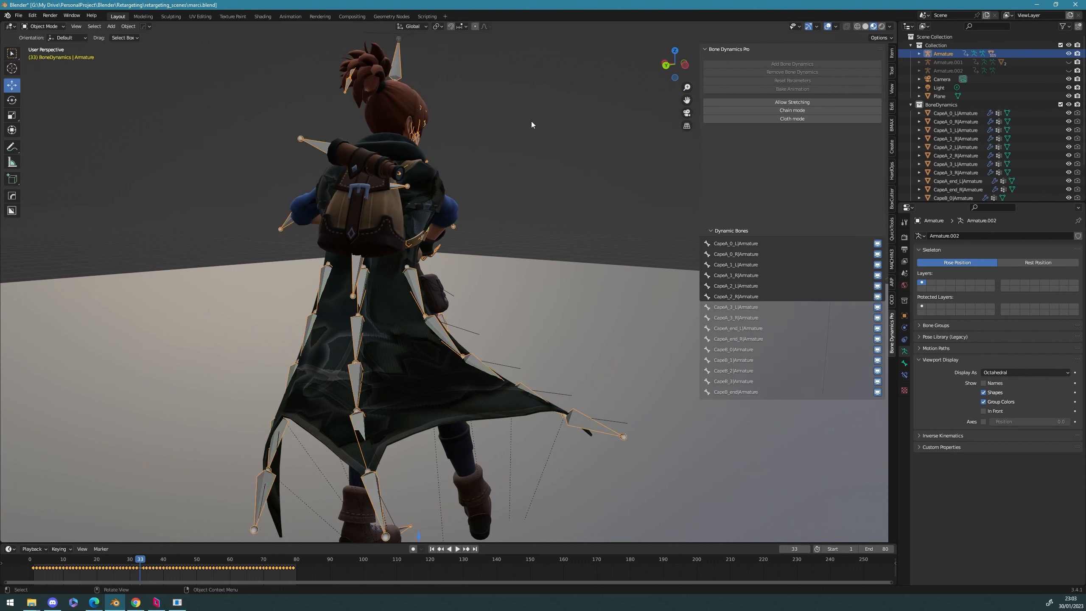
pyautogui.click(405, 71)
pyautogui.hotkey('ctrl', 'z')
pyautogui.click(905, 364)
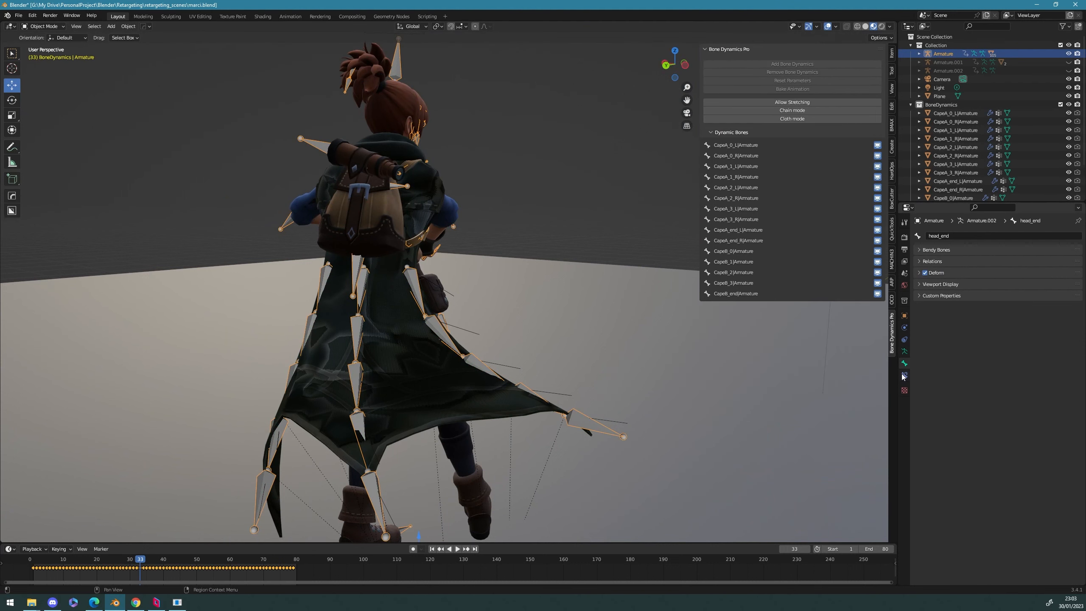
pyautogui.click(905, 352)
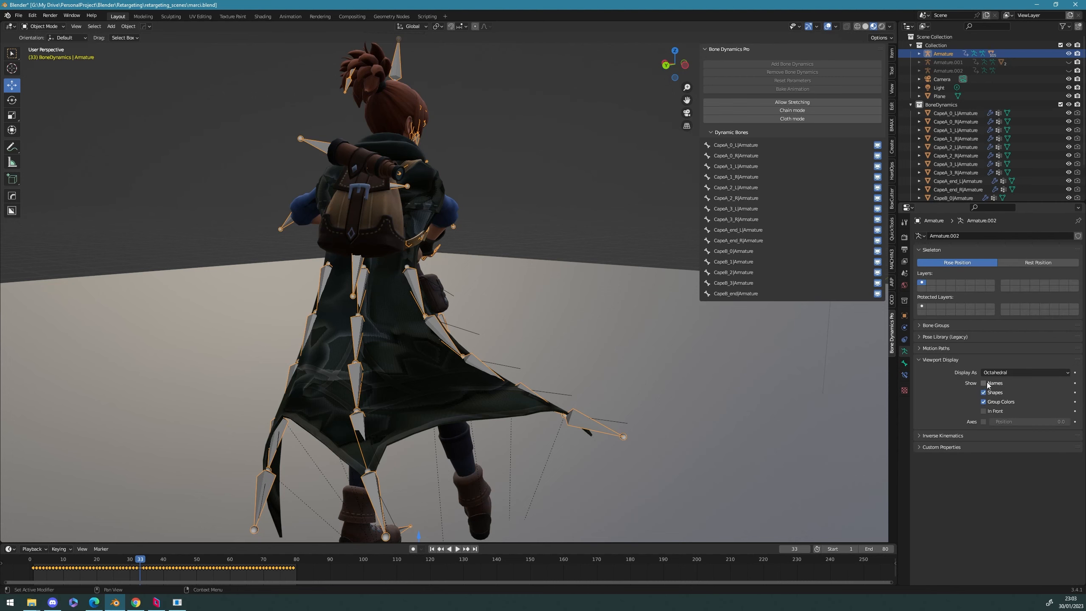
pyautogui.click(983, 411)
# Step: Examine the backpack and waist bones to find further chains suited to bone dynamics
pyautogui.click(576, 277)
pyautogui.moveTo(577, 278)
pyautogui.mouseDown(button='middle')
pyautogui.moveTo(669, 281)
pyautogui.moveTo(580, 261)
pyautogui.moveTo(575, 226)
pyautogui.mouseUp(button='middle')
pyautogui.moveTo(442, 222); pyautogui.dragTo(457, 292, button='middle')
pyautogui.click(457, 304)
pyautogui.click(463, 292)
pyautogui.click(451, 287)
pyautogui.moveTo(466, 281); pyautogui.dragTo(469, 274)
pyautogui.moveTo(468, 274); pyautogui.dragTo(449, 297, button='middle')
pyautogui.click(427, 354)
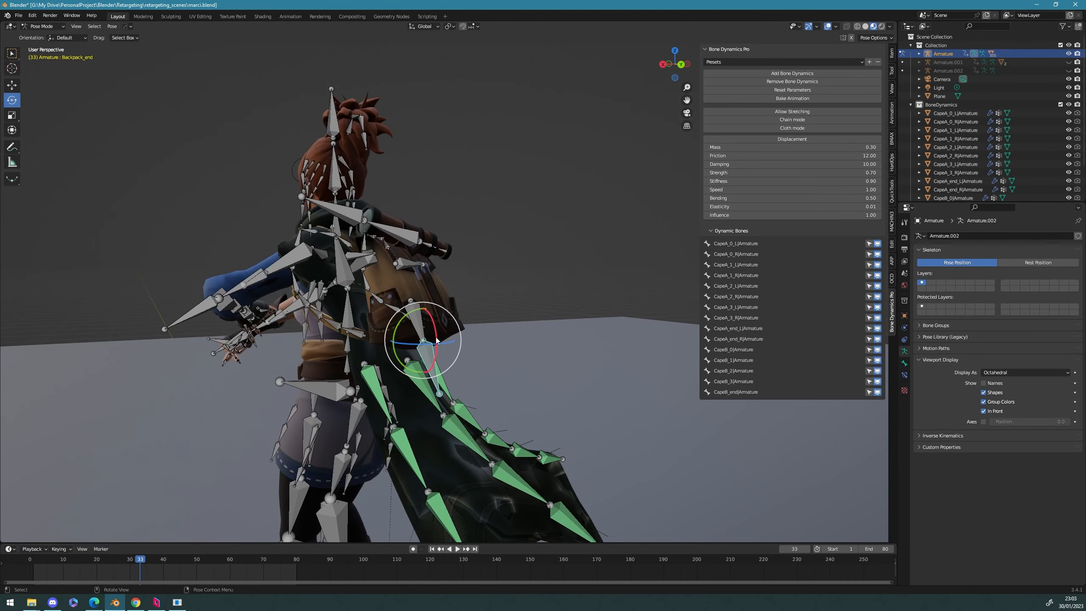
pyautogui.moveTo(437, 335); pyautogui.dragTo(406, 275)
pyautogui.click(417, 317)
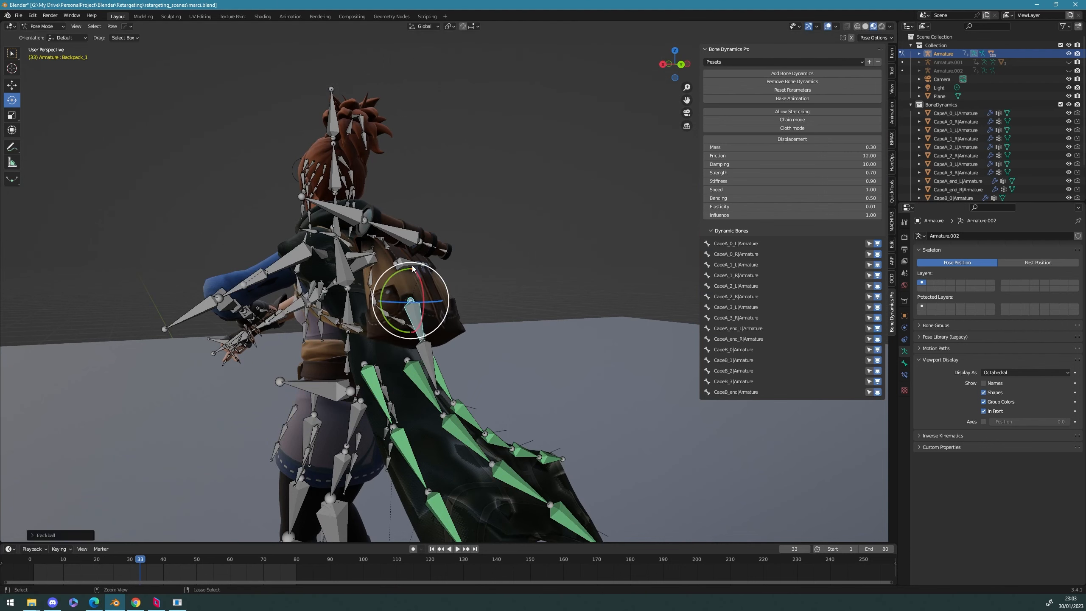
pyautogui.click(411, 264)
pyautogui.moveTo(417, 262); pyautogui.dragTo(374, 262, button='middle')
pyautogui.moveTo(374, 261); pyautogui.dragTo(376, 258)
pyautogui.moveTo(376, 259); pyautogui.dragTo(416, 312, button='middle')
# Step: Select the satchel chain down to Satchel_end and add bone dynamics to it
pyautogui.click(447, 305)
pyautogui.keyDown('shift'); pyautogui.click(439, 337); pyautogui.keyUp('shift')
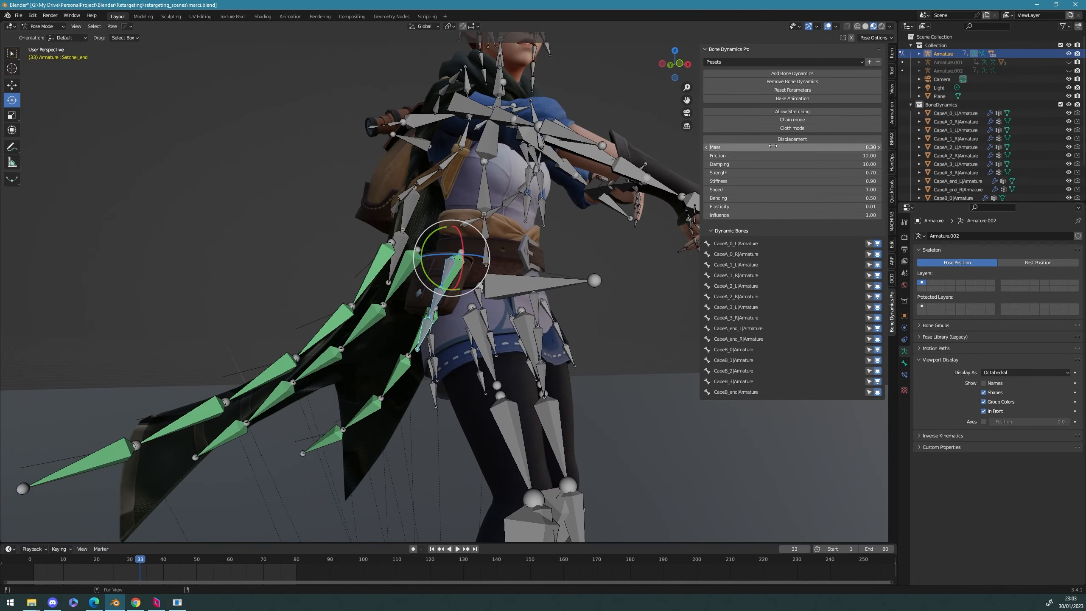
pyautogui.click(804, 75)
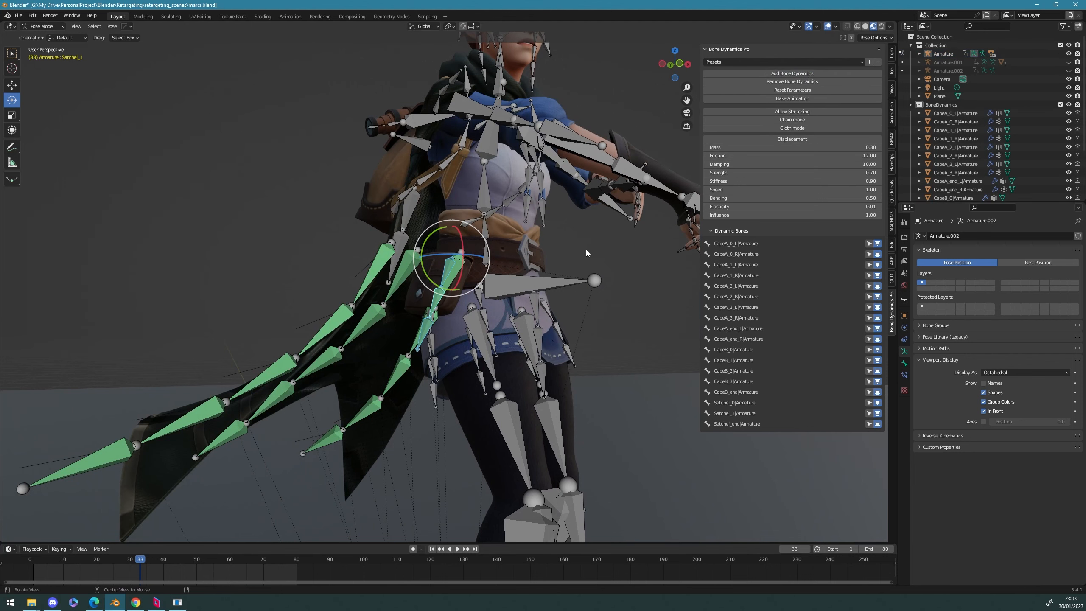
# Step: Set the satchel chain's Mass to 1.05, Stiffness to 0.99, Speed to 0.49, Bending to 0.20 and Influence to 0.55, and clear the selection
pyautogui.moveTo(585, 249); pyautogui.dragTo(618, 261, button='middle')
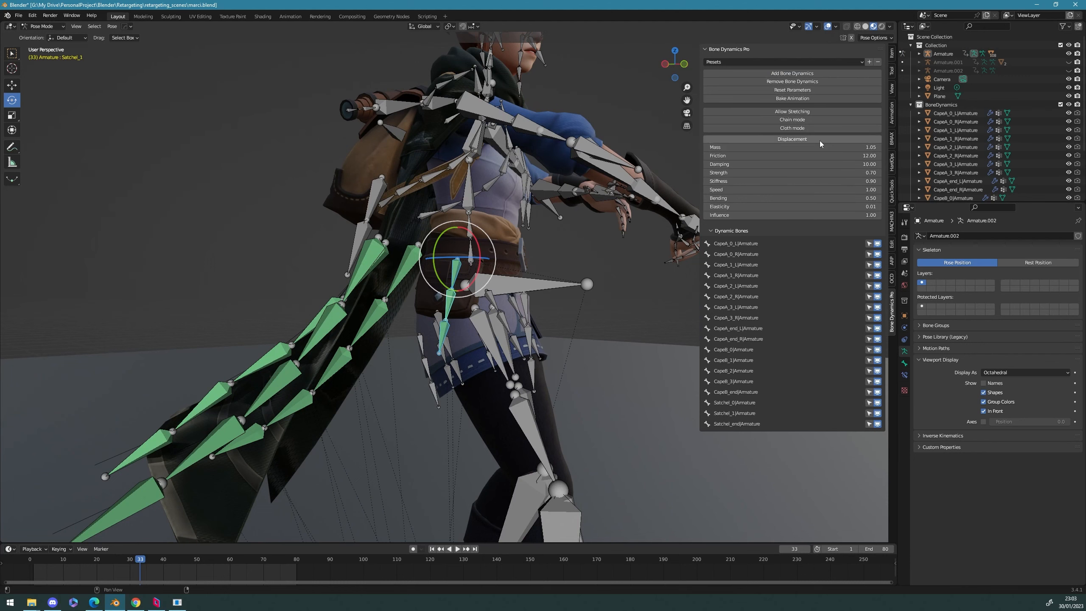
pyautogui.moveTo(590, 244); pyautogui.dragTo(549, 253, button='middle')
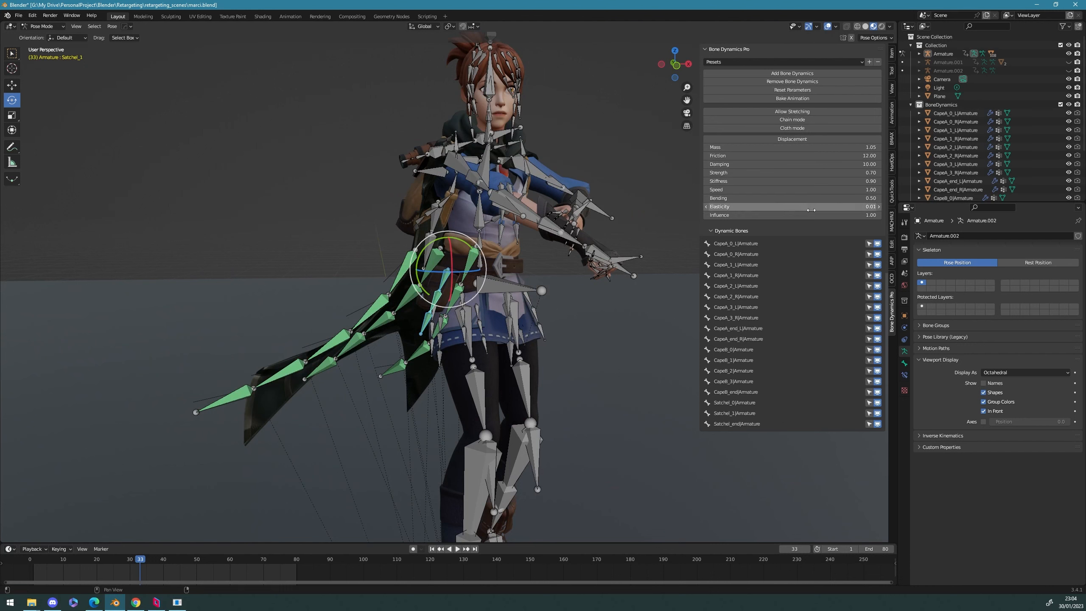
pyautogui.moveTo(816, 215); pyautogui.dragTo(800, 215)
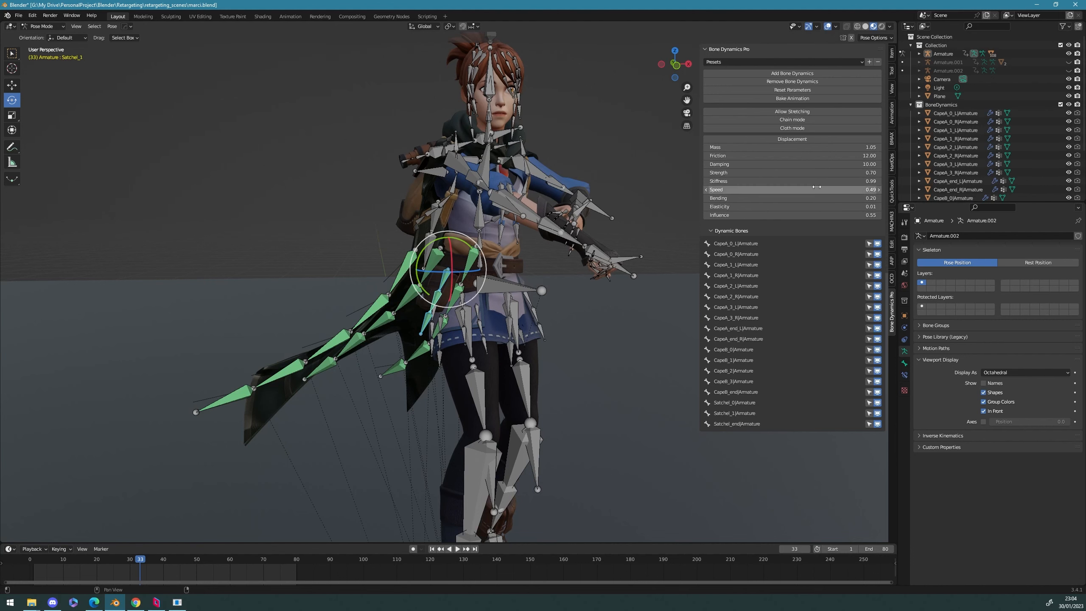
pyautogui.keyDown('alt'); pyautogui.moveTo(647, 210); pyautogui.dragTo(577, 201); pyautogui.keyUp('alt')
pyautogui.click(647, 176)
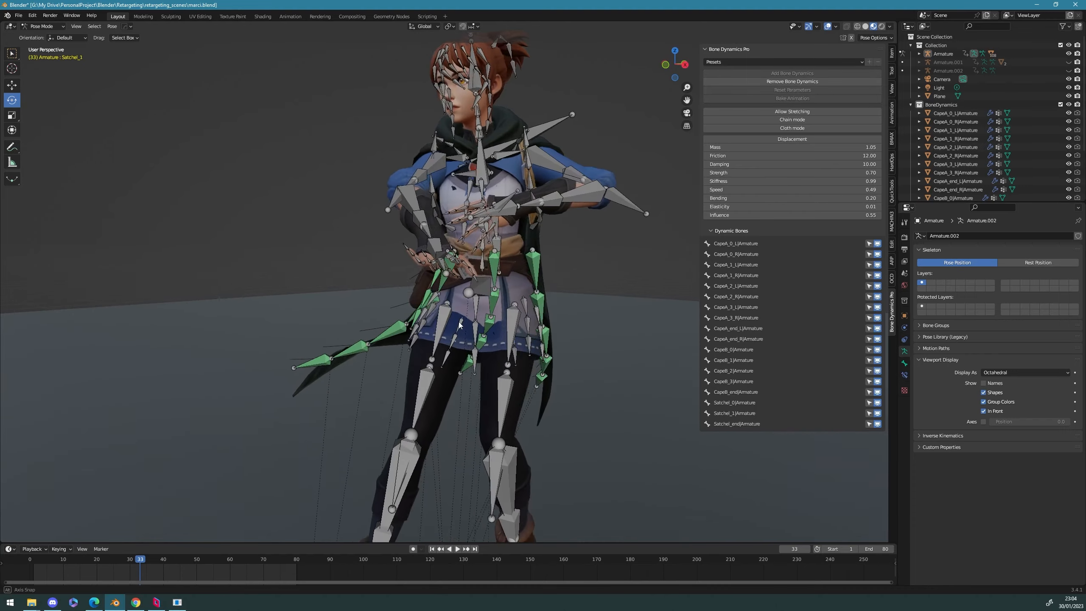
# Step: Select the SkirtHipB left chain down to SkirtHipB_end_L and add bone dynamics to it
pyautogui.keyDown('ctrl'); pyautogui.keyDown('alt'); pyautogui.moveTo(492, 516); pyautogui.dragTo(495, 327); pyautogui.keyUp('alt'); pyautogui.keyUp('ctrl')
pyautogui.click(494, 328)
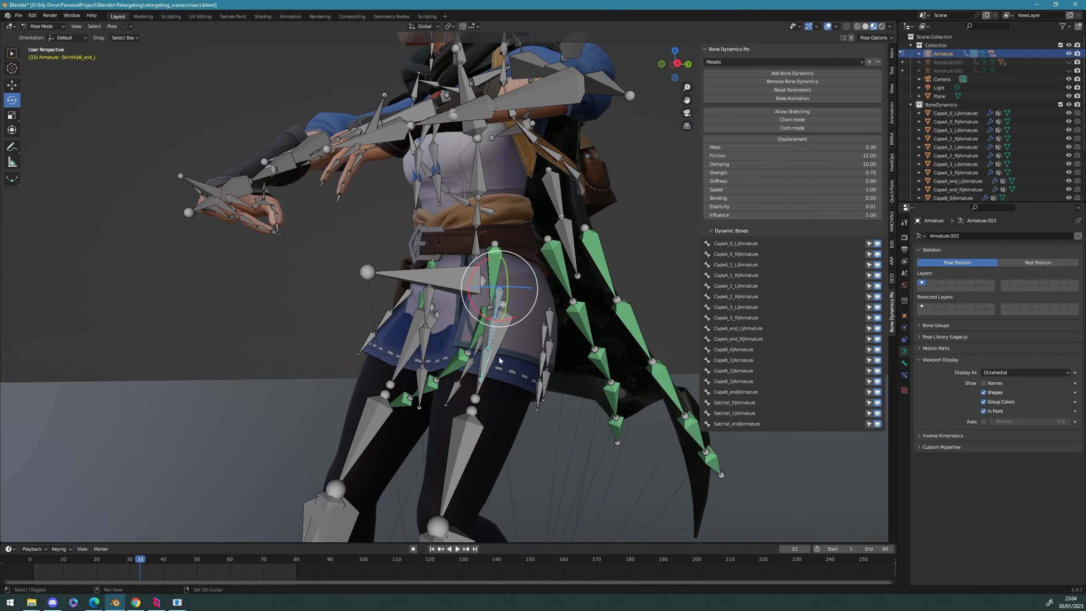
pyautogui.keyDown('alt'); pyautogui.moveTo(530, 366); pyautogui.dragTo(572, 353); pyautogui.keyUp('alt')
pyautogui.moveTo(573, 291); pyautogui.dragTo(549, 321)
pyautogui.hotkey('ctrl', 'z')
pyautogui.click(818, 77)
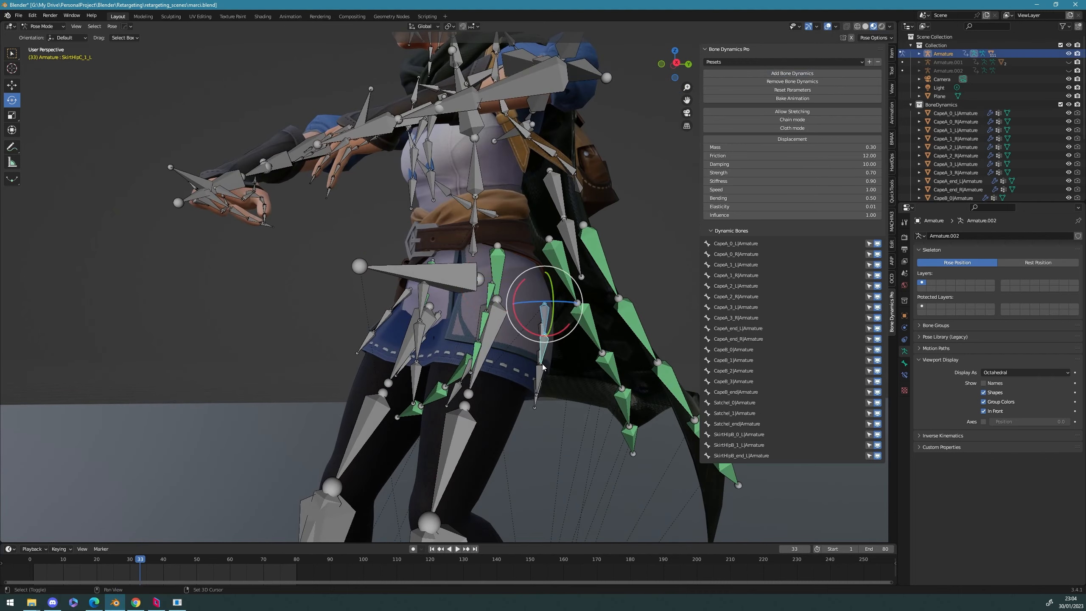
# Step: Add bone dynamics to the SkirtHipC left chain and the SkirtHipB right chain
pyautogui.click(800, 78)
pyautogui.keyDown('alt'); pyautogui.moveTo(483, 295); pyautogui.dragTo(625, 271); pyautogui.keyUp('alt')
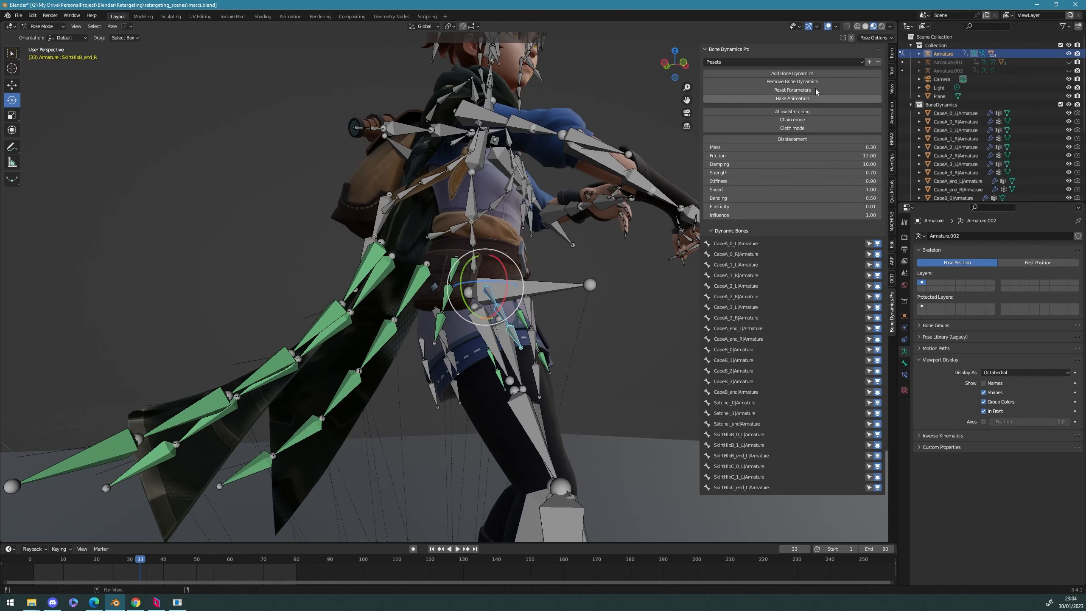
pyautogui.click(818, 77)
# Step: Select the SkirtHipC right chain down to SkirtHipC_end_R and add bone dynamics to it
pyautogui.moveTo(577, 277); pyautogui.dragTo(464, 284, button='middle')
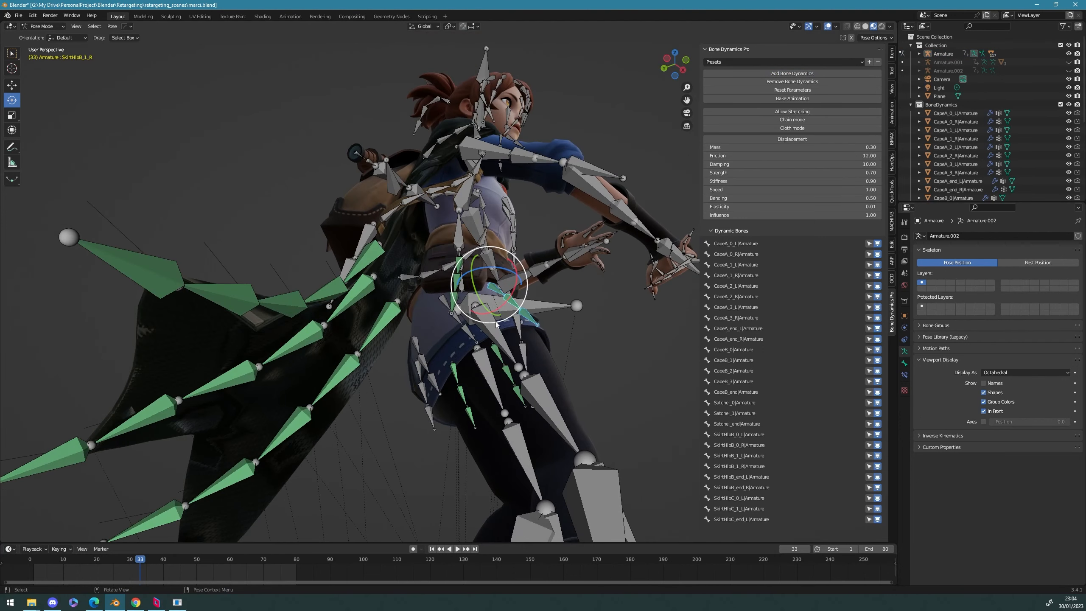
pyautogui.moveTo(496, 323); pyautogui.dragTo(446, 314, button='middle')
pyautogui.scroll(2, 470, 324)
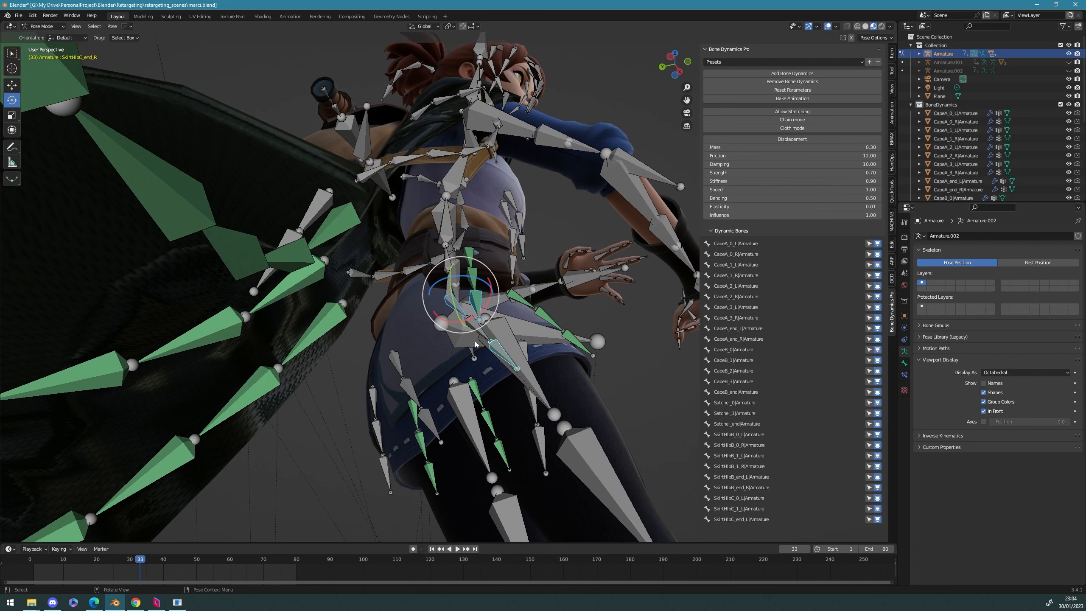
pyautogui.moveTo(450, 314); pyautogui.dragTo(684, 149, button='middle')
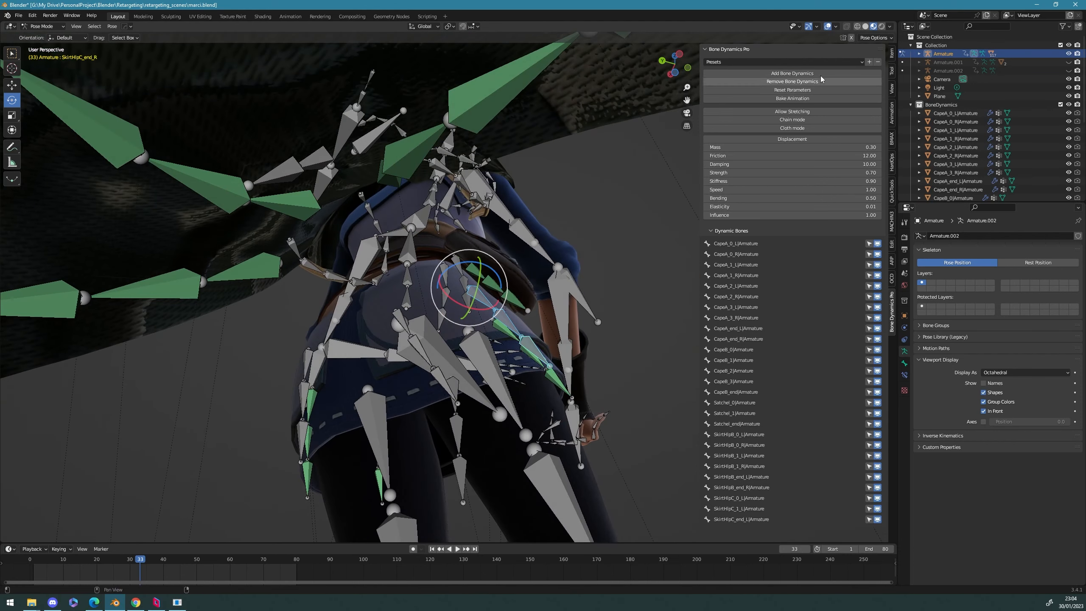
# Step: Select the SkirtHipD left chain and add bone dynamics to it
pyautogui.moveTo(430, 344); pyautogui.dragTo(487, 365, button='middle')
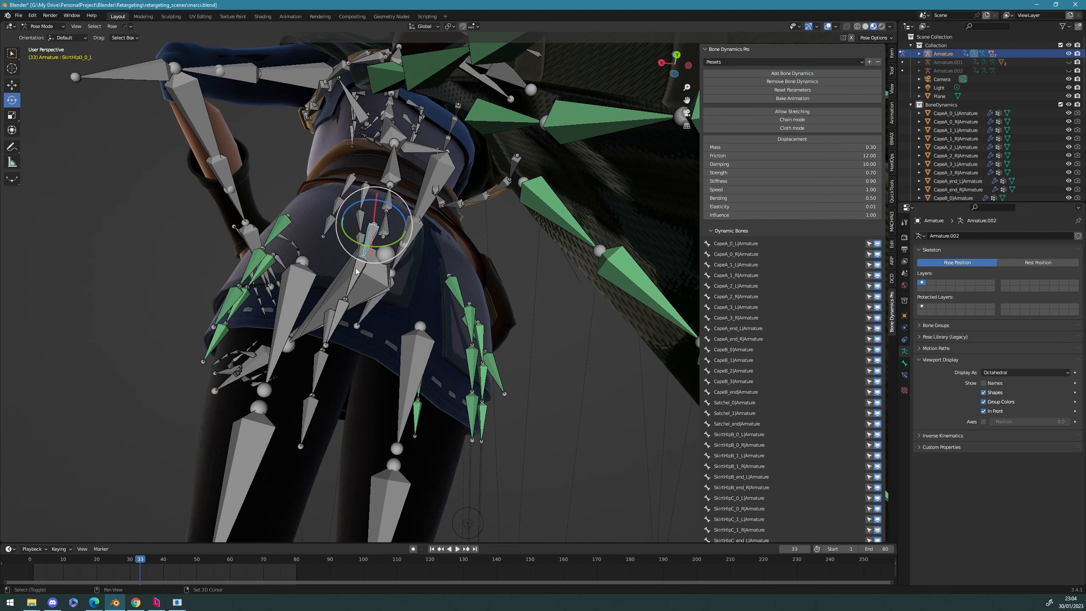
pyautogui.scroll(-4, 427, 222)
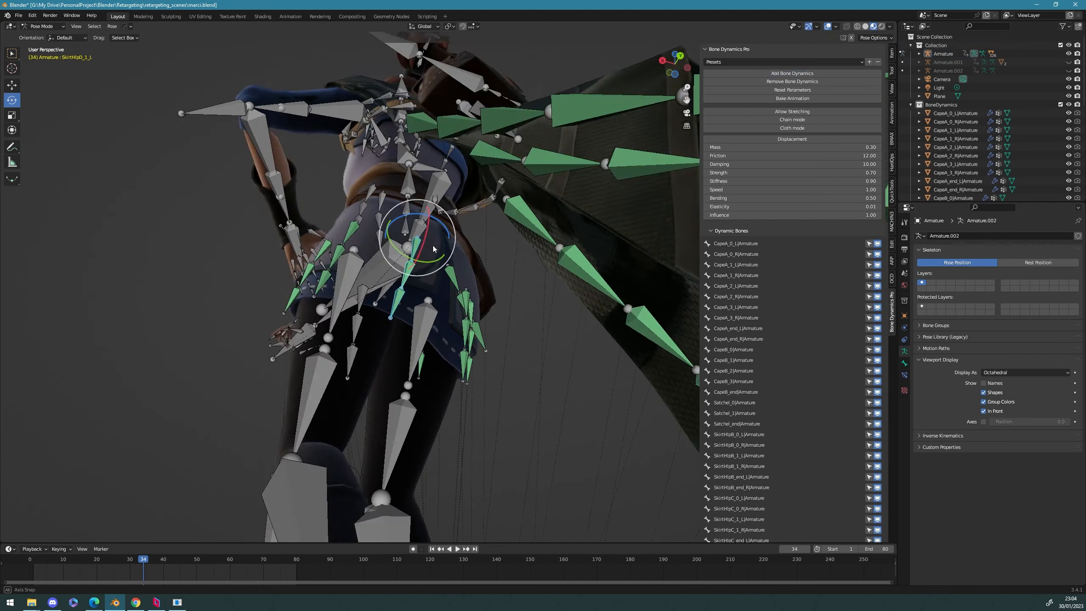
pyautogui.moveTo(410, 214); pyautogui.dragTo(488, 351, button='middle')
pyautogui.scroll(-4, 552, 270)
# Step: Deselect all bones, turn off their in-front display, and play back the animation to check the skirt and satchel motion, stopping at frame 20
pyautogui.hotkey('alt', 'a')
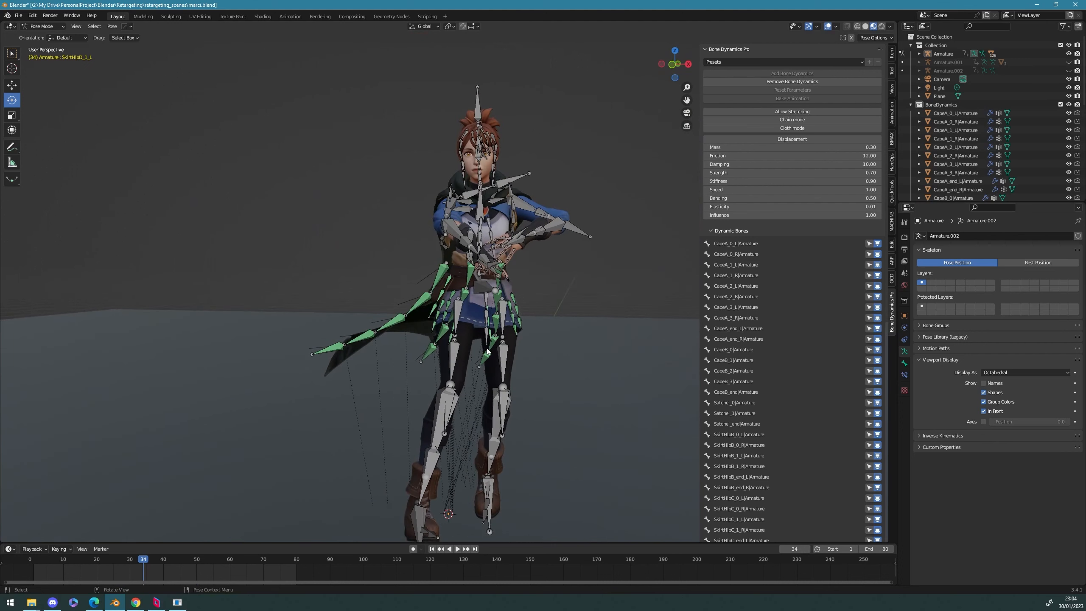
pyautogui.click(983, 412)
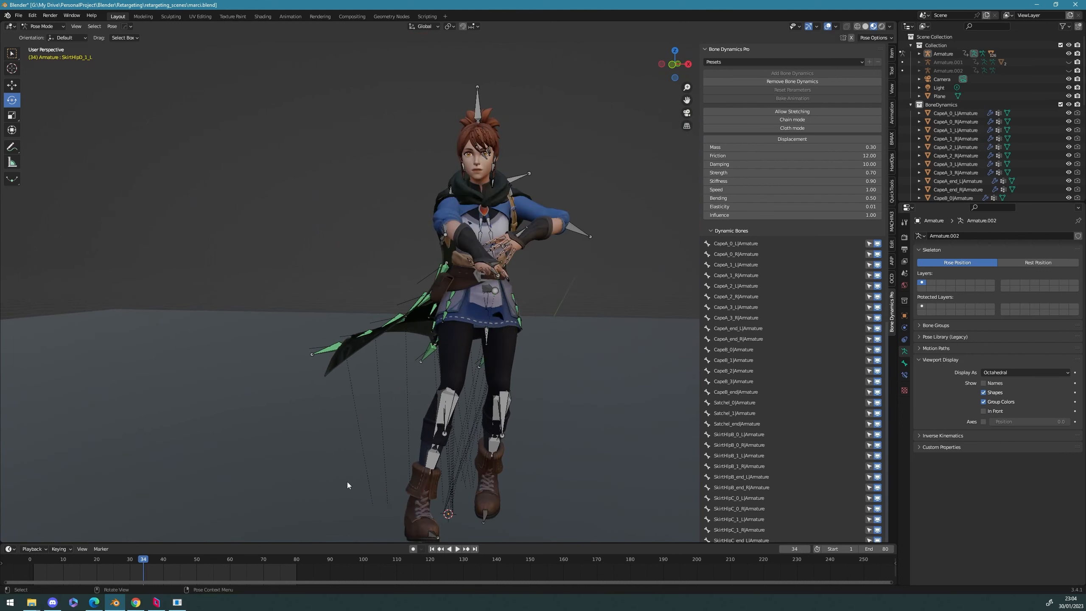
pyautogui.click(459, 550)
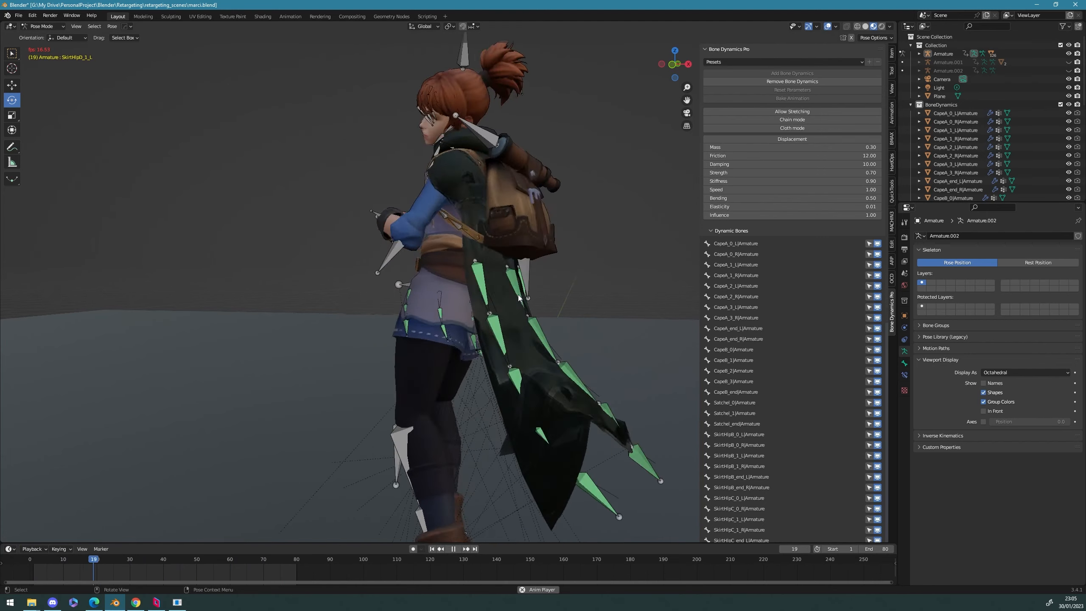
pyautogui.moveTo(518, 295); pyautogui.dragTo(568, 327, button='middle')
pyautogui.scroll(-3, 568, 327)
pyautogui.click(453, 549)
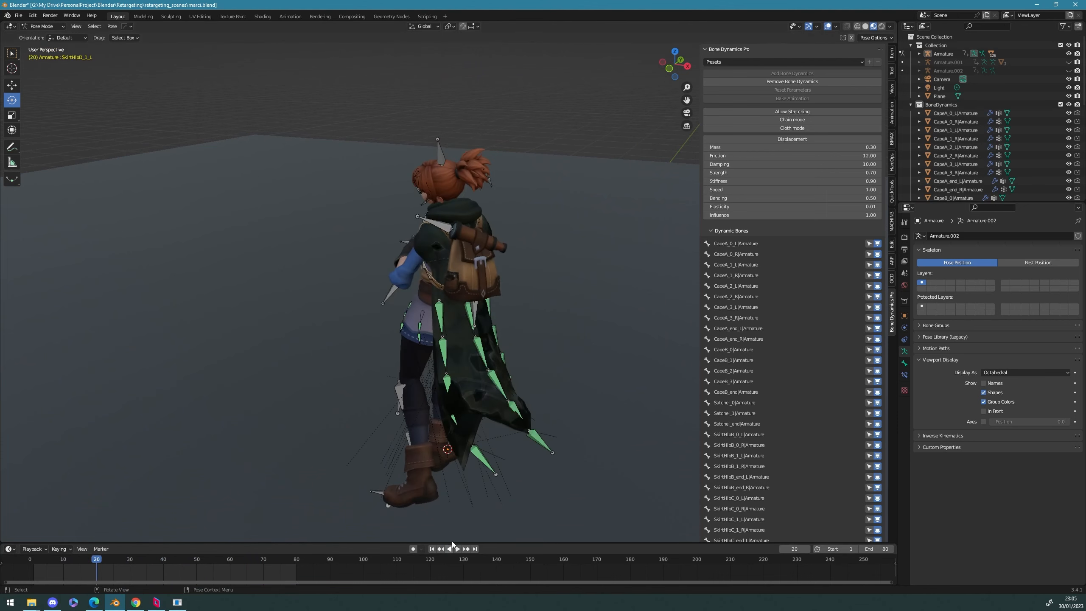
# Step: Select the SkirtHipC left chain down to SkirtHipC_end_L and set its Influence to 0.10
pyautogui.moveTo(530, 445); pyautogui.dragTo(413, 416, button='middle')
pyautogui.scroll(6, 414, 385)
pyautogui.moveTo(419, 299); pyautogui.dragTo(587, 291, button='middle')
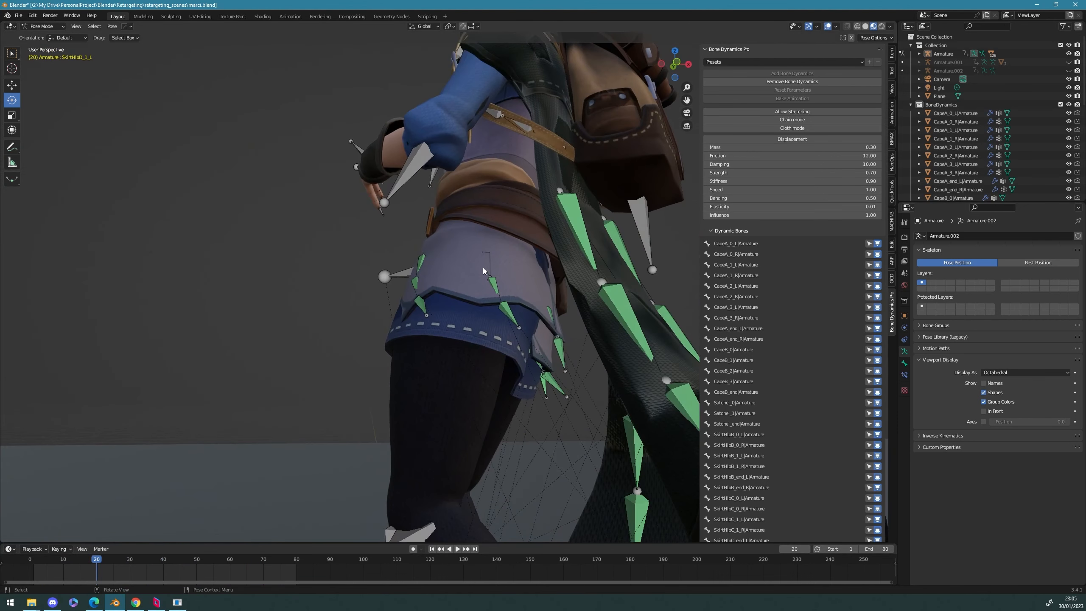
pyautogui.click(494, 288)
pyautogui.click(506, 314)
pyautogui.moveTo(506, 314); pyautogui.dragTo(667, 240, button='middle')
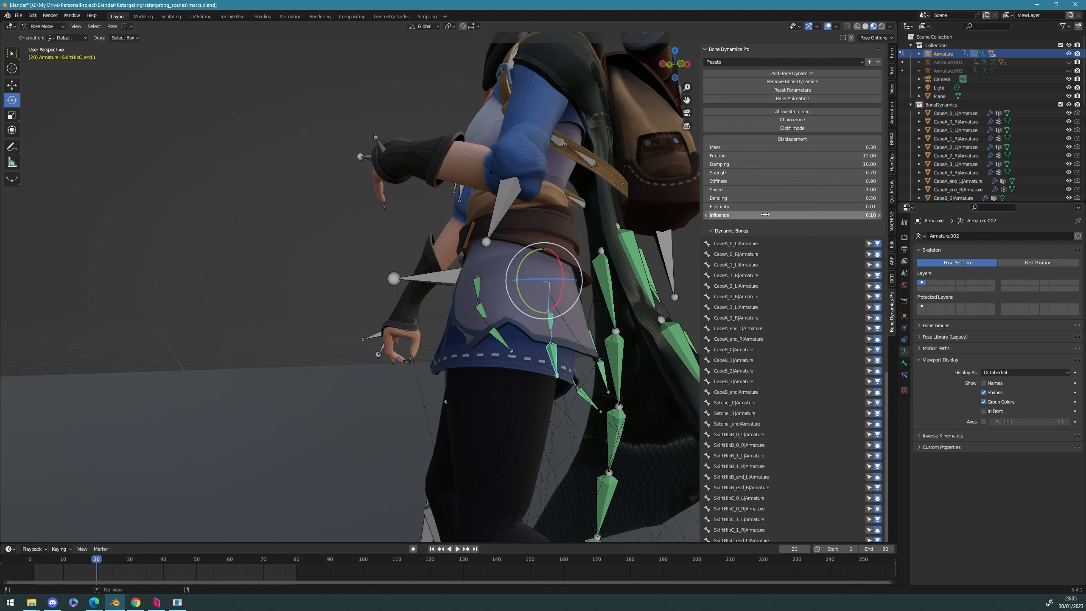
# Step: Set the SkirtHipB bones' Influence to 0.10, Damping to 15.22 and Mass to 2.22
pyautogui.moveTo(530, 354); pyautogui.dragTo(492, 368, button='middle')
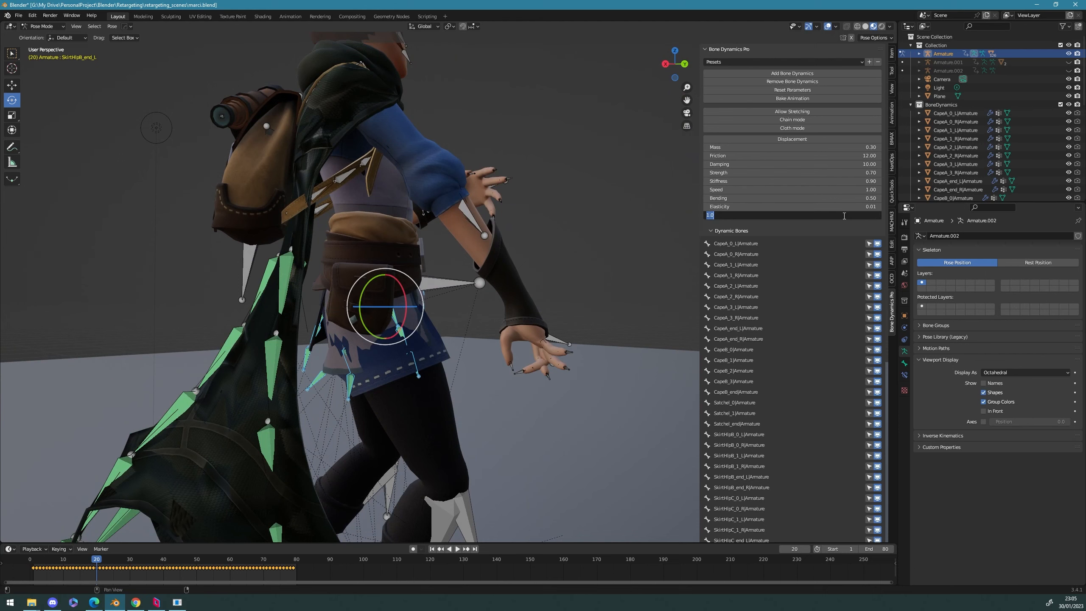
pyautogui.moveTo(512, 231); pyautogui.dragTo(474, 259, button='middle')
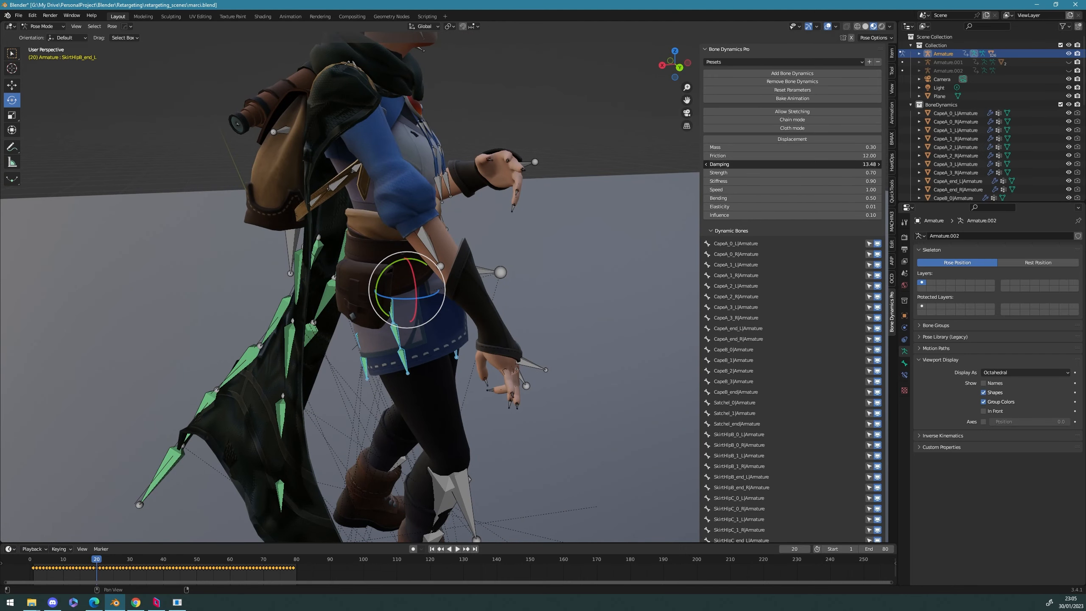
pyautogui.moveTo(814, 148); pyautogui.dragTo(843, 148)
pyautogui.moveTo(641, 271); pyautogui.dragTo(515, 304, button='middle')
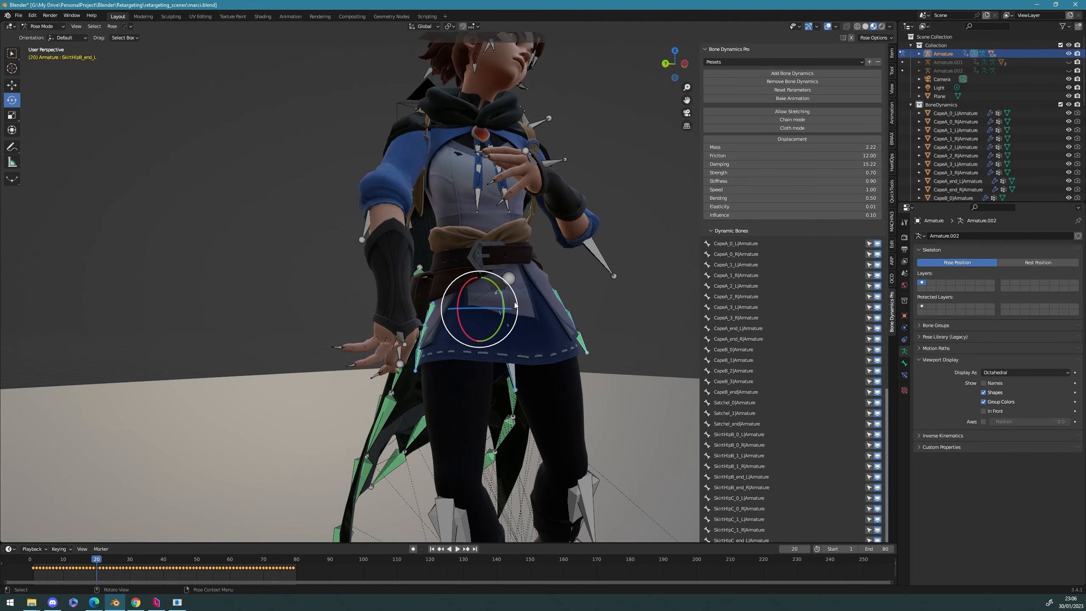
# Step: Turn on the armature's in-front display, select the ponytail chain from Ponytail_0 to its end bone, and add bone dynamics to it
pyautogui.click(792, 73)
pyautogui.moveTo(655, 149); pyautogui.dragTo(399, 236, button='middle')
pyautogui.click(423, 191)
pyautogui.moveTo(421, 188)
pyautogui.keyDown('alt'); pyautogui.mouseDown()
pyautogui.moveTo(387, 164)
pyautogui.moveTo(404, 201)
pyautogui.moveTo(408, 186)
pyautogui.mouseUp(); pyautogui.keyUp('alt')
pyautogui.moveTo(407, 186); pyautogui.dragTo(421, 162, button='middle')
pyautogui.click(983, 411)
pyautogui.click(413, 167)
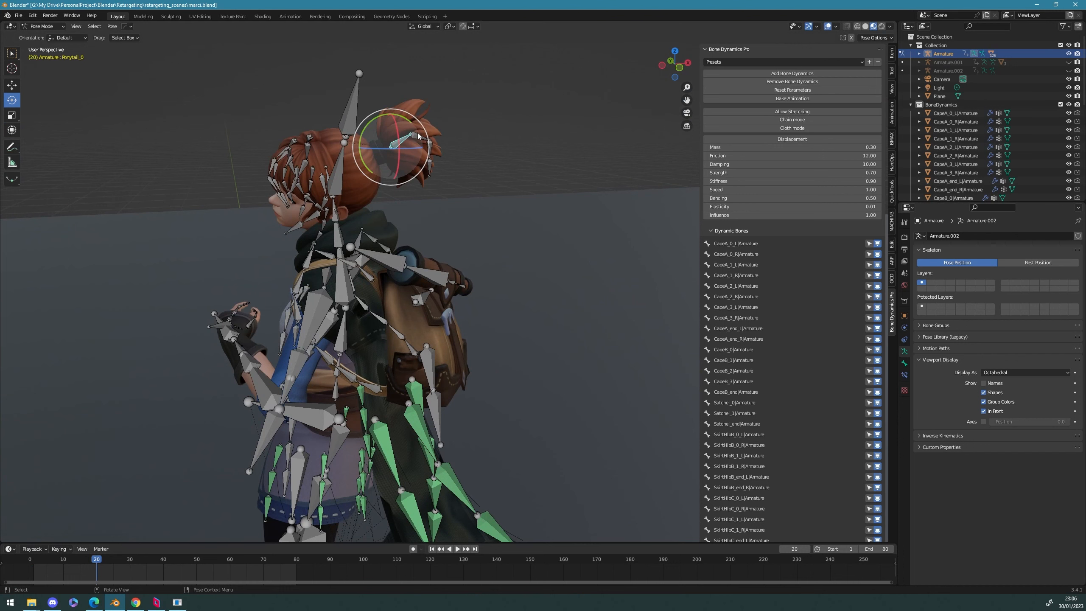
pyautogui.moveTo(418, 136); pyautogui.dragTo(422, 139)
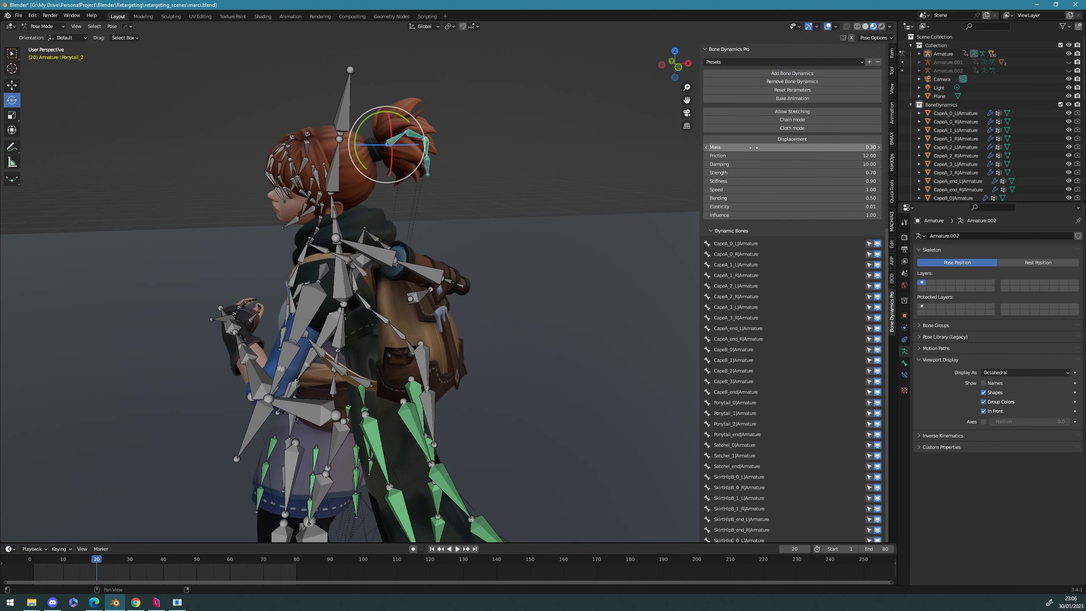
# Step: Set the ponytail bones' Mass to 4.71, Damping to 11.11, Elasticity to 0.30 and Influence to 0.24
pyautogui.moveTo(755, 147); pyautogui.dragTo(786, 148)
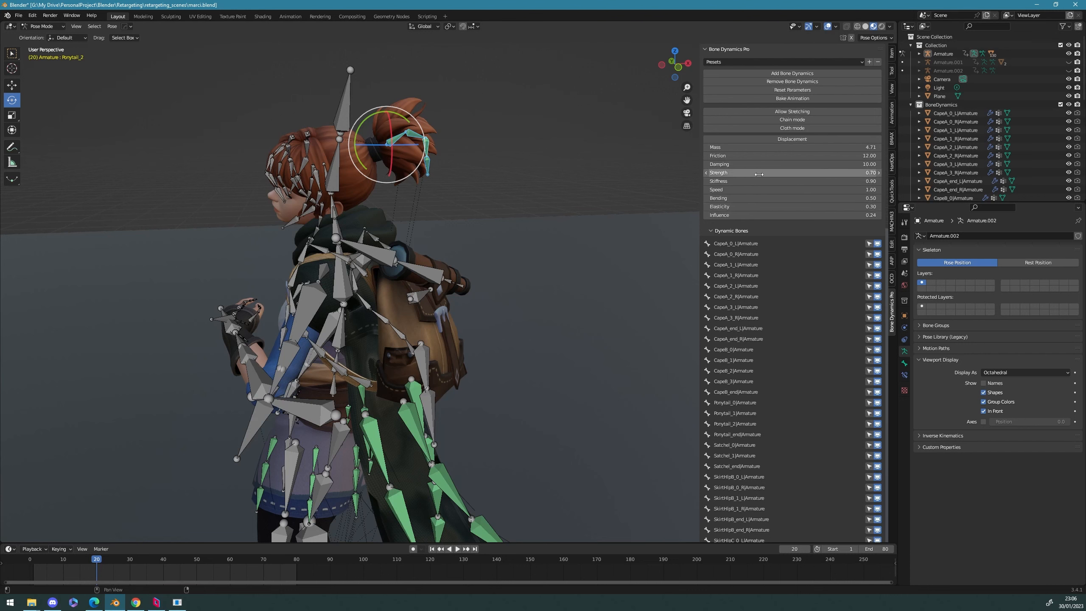
pyautogui.moveTo(793, 164); pyautogui.dragTo(774, 164)
# Step: Deselect all bones, play the animation from the start to check the ponytail motion, and hide the armature
pyautogui.click(581, 111)
pyautogui.scroll(-4, 581, 111)
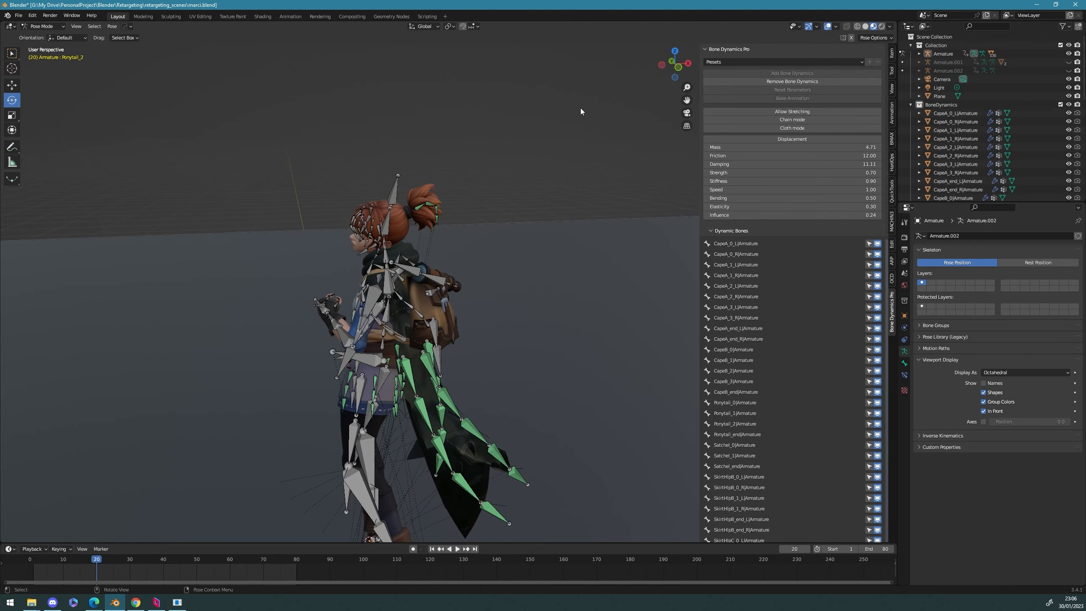
pyautogui.moveTo(58, 566); pyautogui.dragTo(35, 569)
pyautogui.press('space')
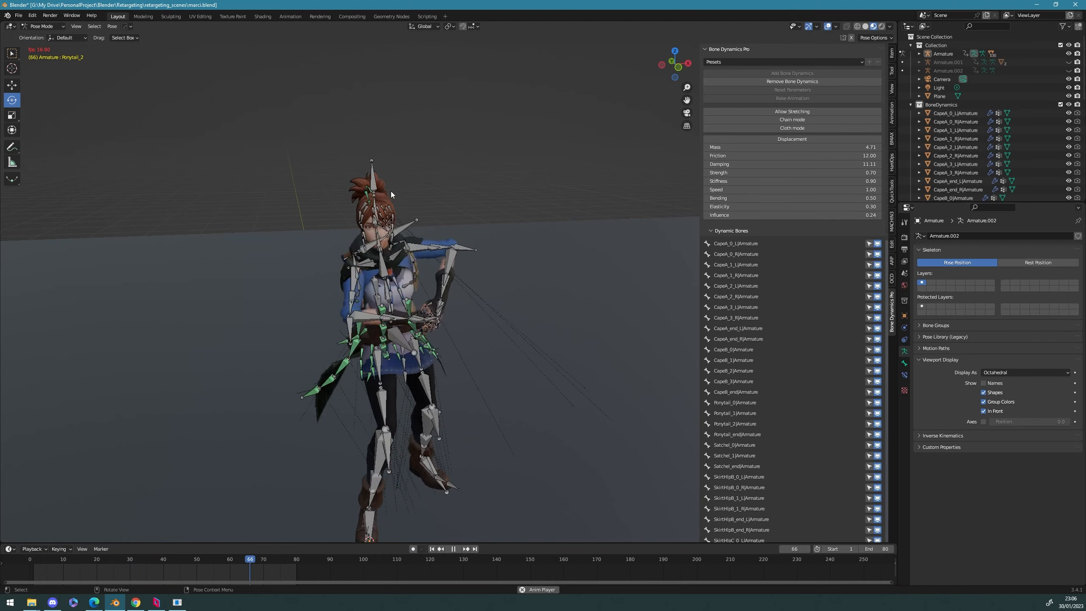
pyautogui.moveTo(397, 222); pyautogui.dragTo(433, 214, button='middle')
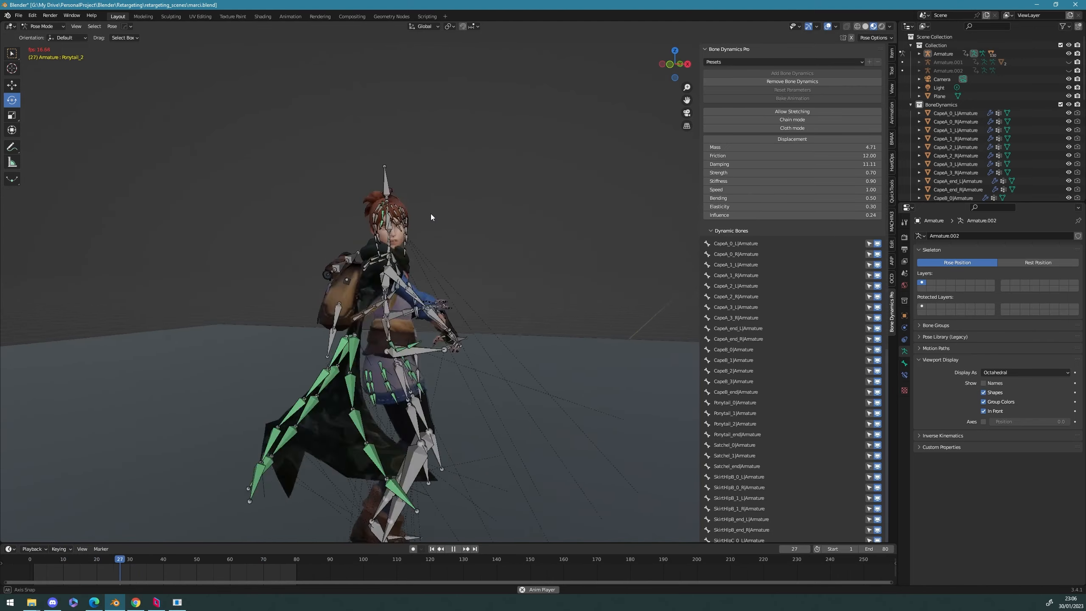
pyautogui.click(989, 371)
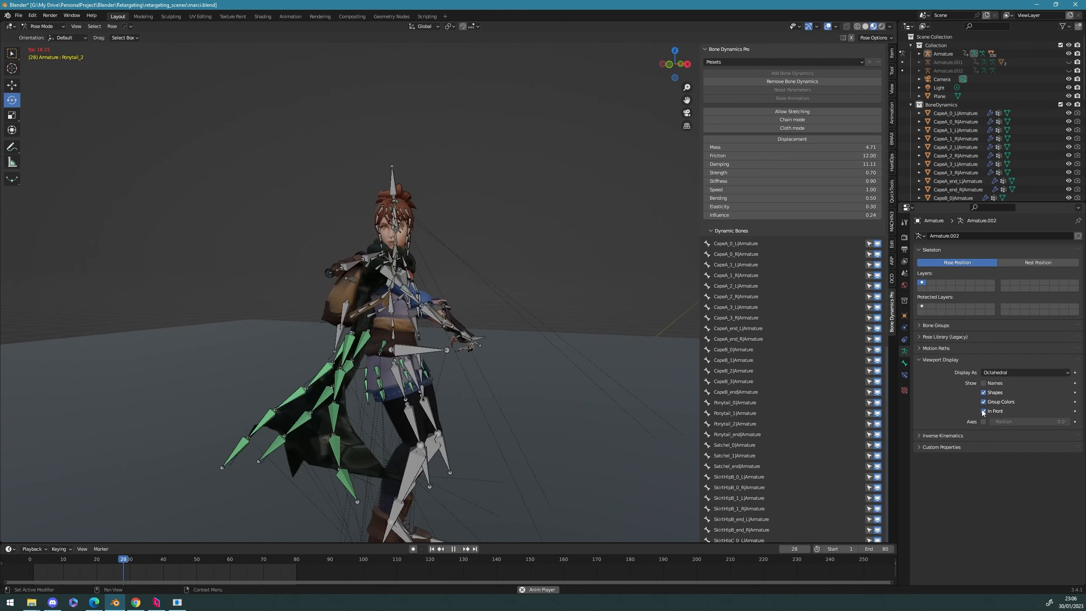
pyautogui.click(1067, 54)
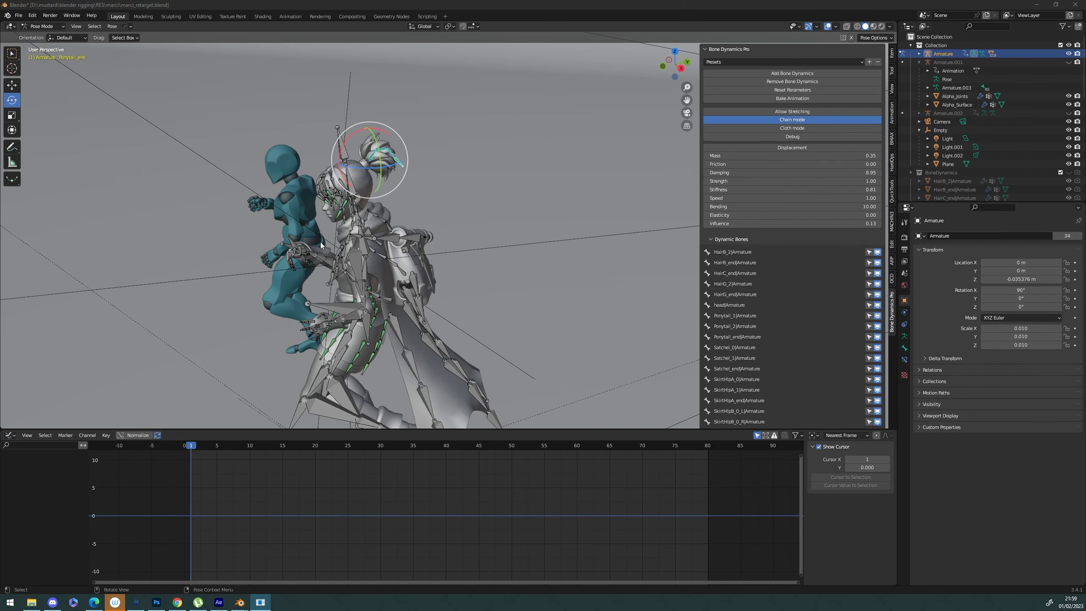
# Step: Set the ponytail bones' Influence to 0.31 and replay the animation to check the ponytail's motion
pyautogui.moveTo(388, 259); pyautogui.dragTo(353, 71, button='middle')
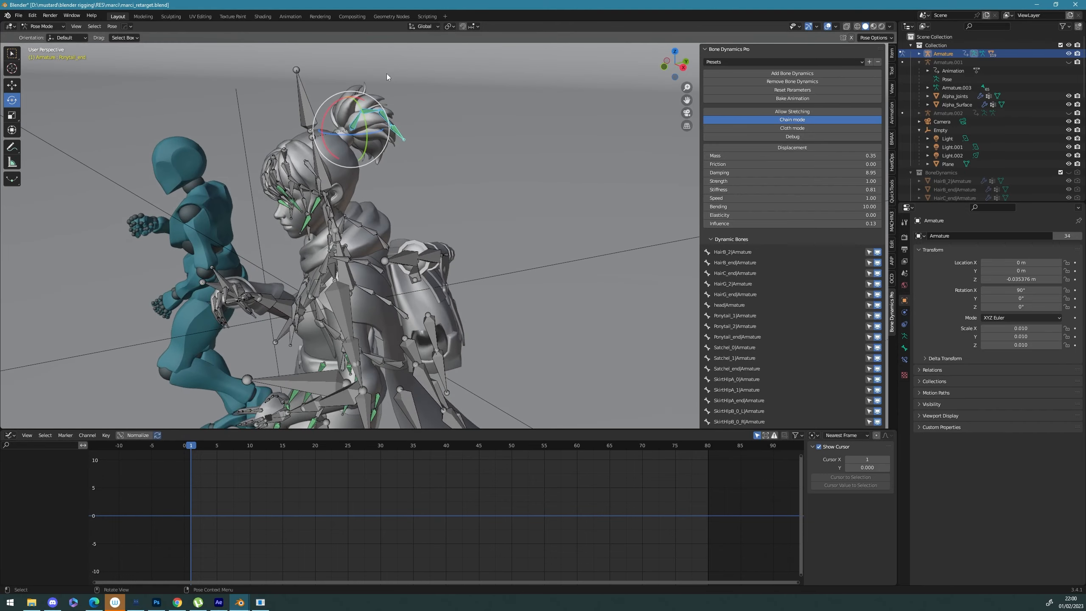
pyautogui.press('space')
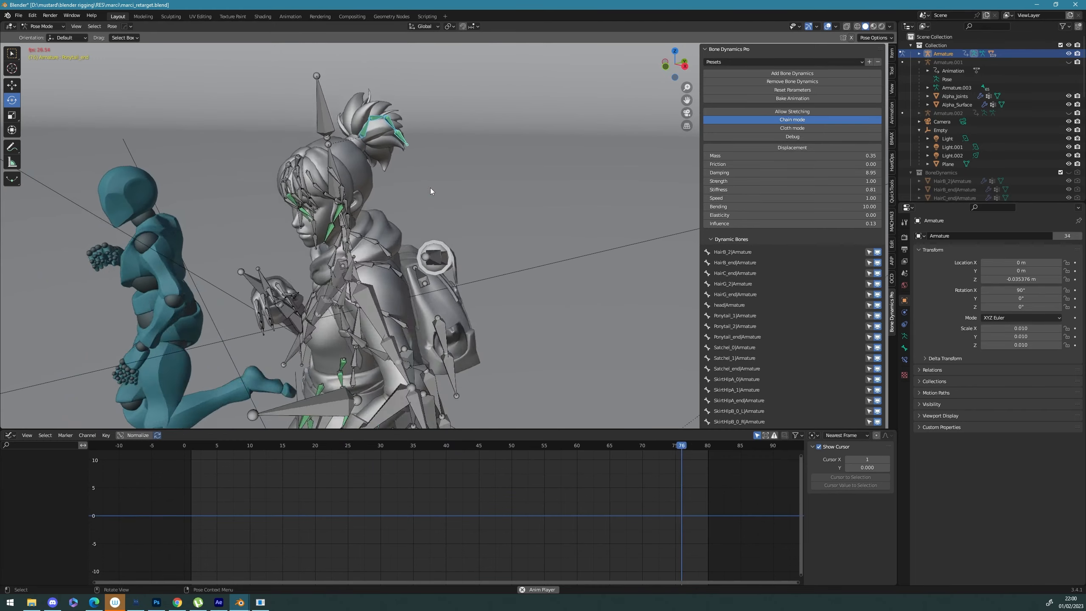
pyautogui.moveTo(792, 224); pyautogui.dragTo(830, 223)
pyautogui.press('space')
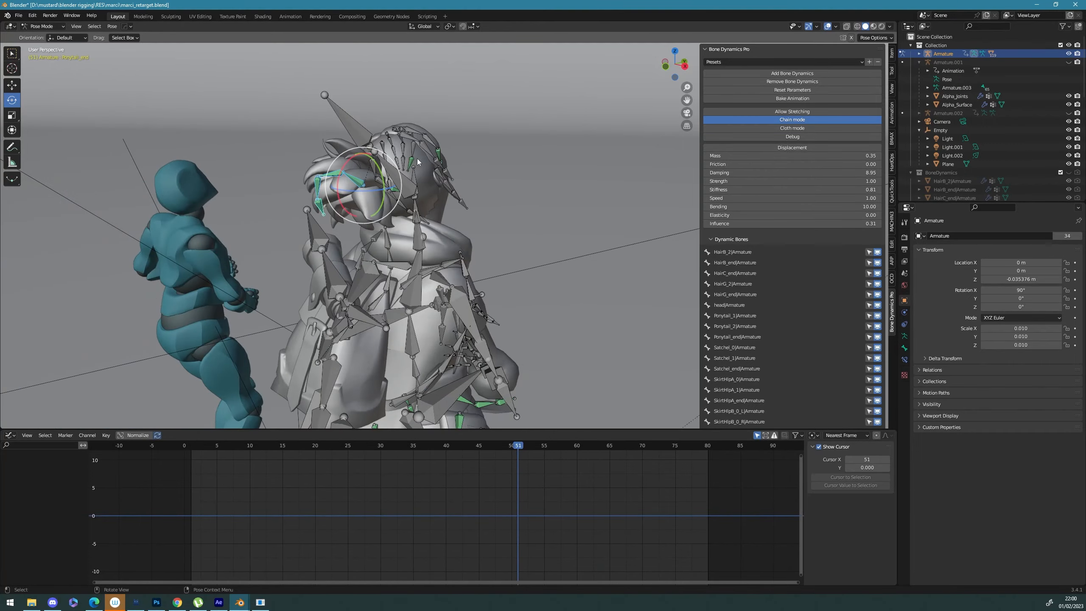
pyautogui.press('space')
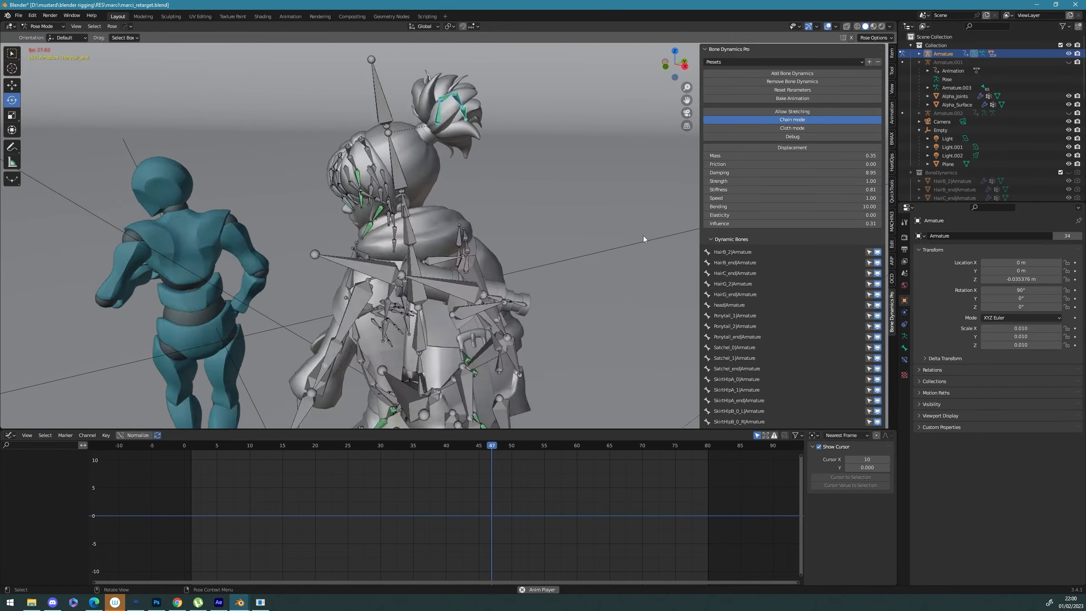
pyautogui.press('Escape')
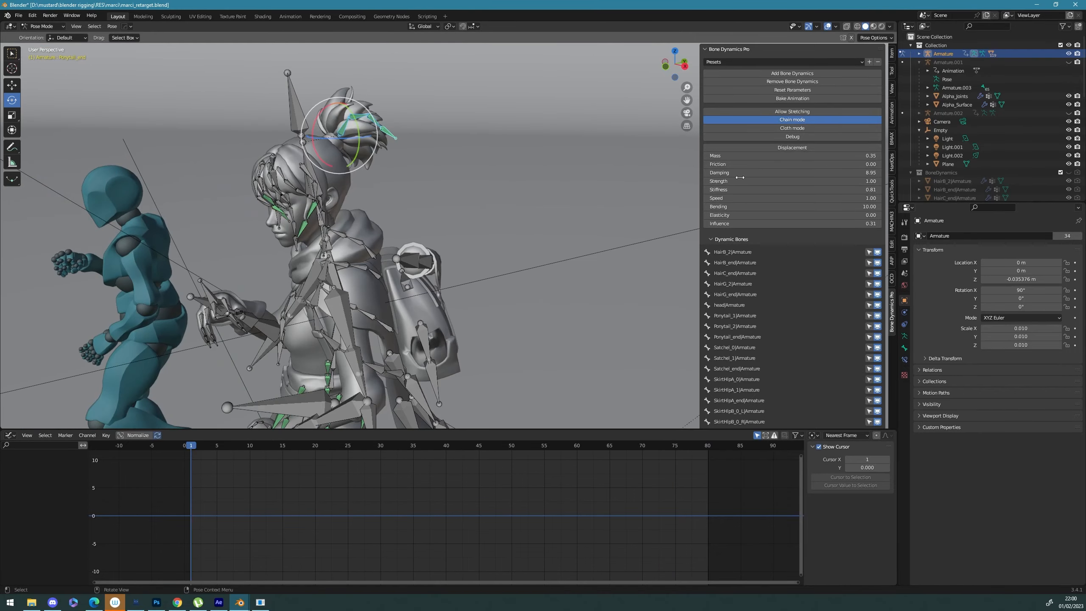
# Step: Bake the ponytail bones' animation with a frame step of 1, clearing their constraints and physics objects
pyautogui.click(802, 99)
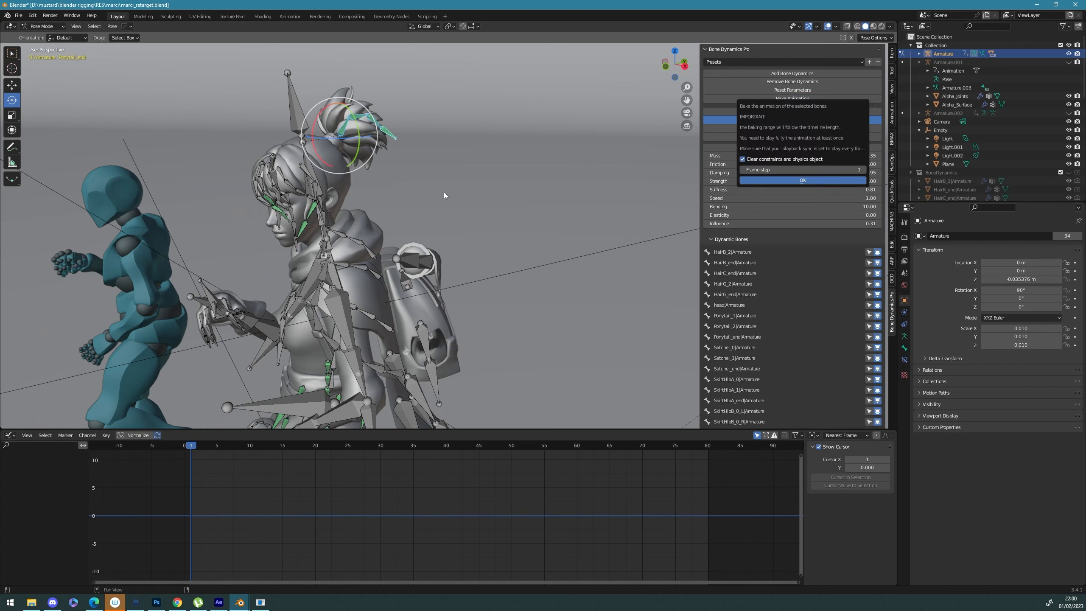
pyautogui.click(767, 181)
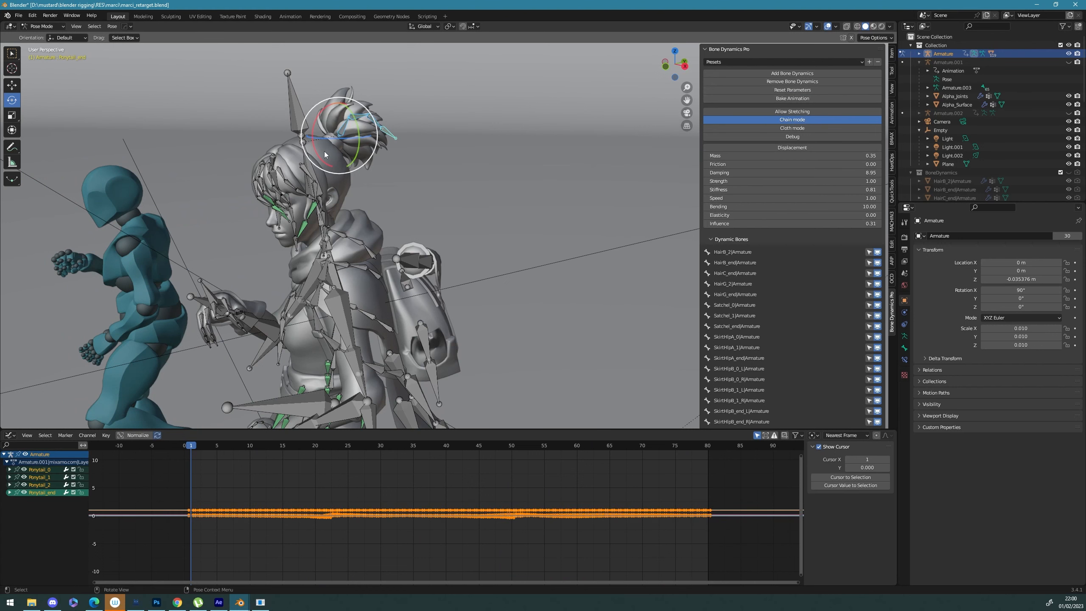
# Step: Decimate all the baked ponytail keyframes by ratio at 80% and play back the animation to check it
pyautogui.moveTo(170, 479); pyautogui.dragTo(736, 549)
pyautogui.scroll(3, 507, 540)
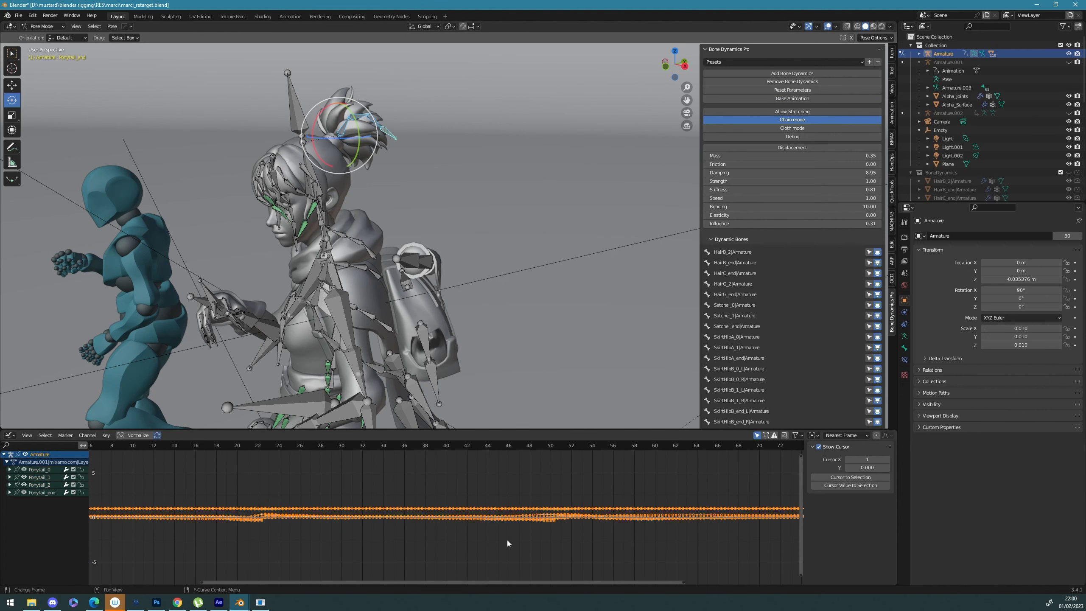
pyautogui.scroll(2, 507, 540)
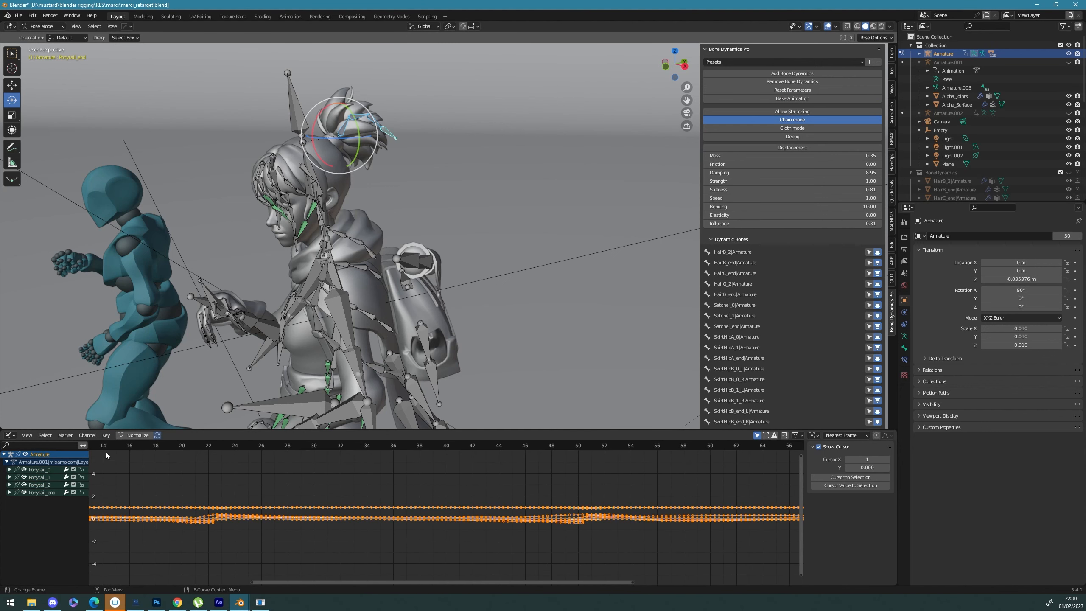
pyautogui.click(106, 435)
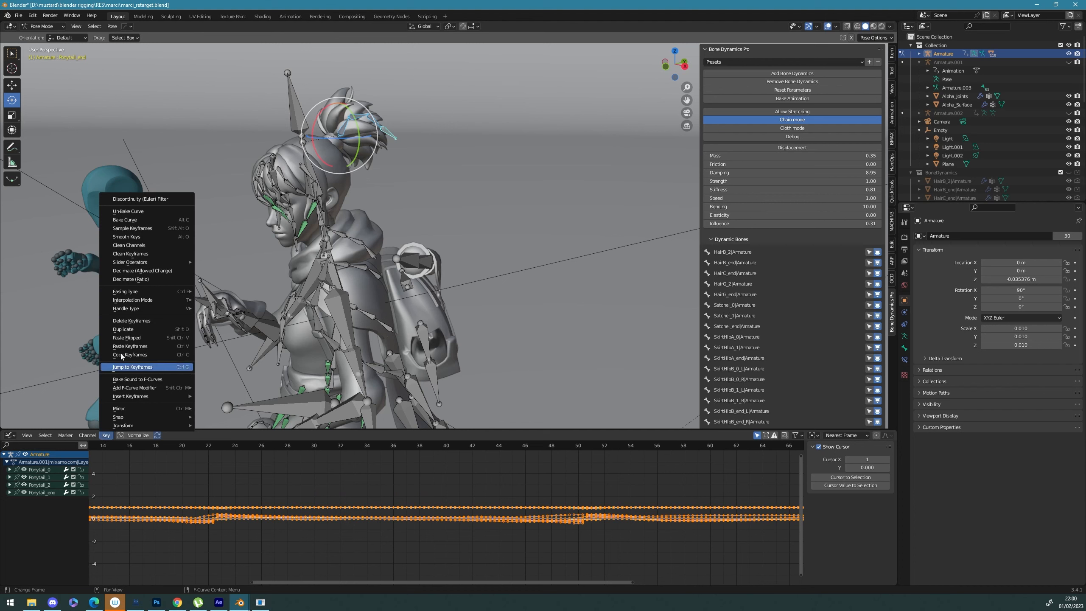
pyautogui.click(143, 279)
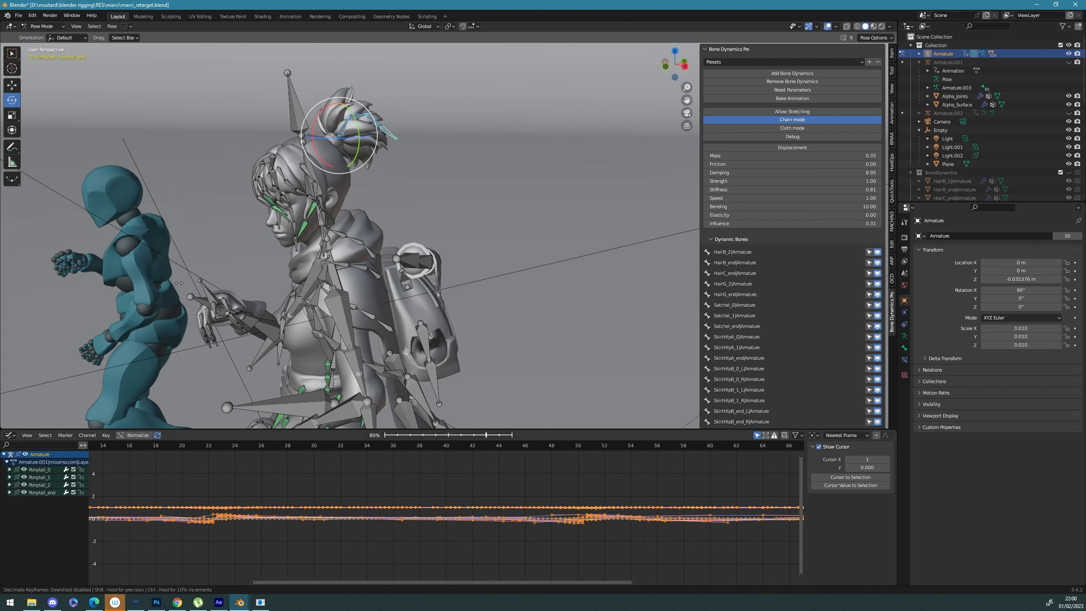
pyautogui.click(177, 282)
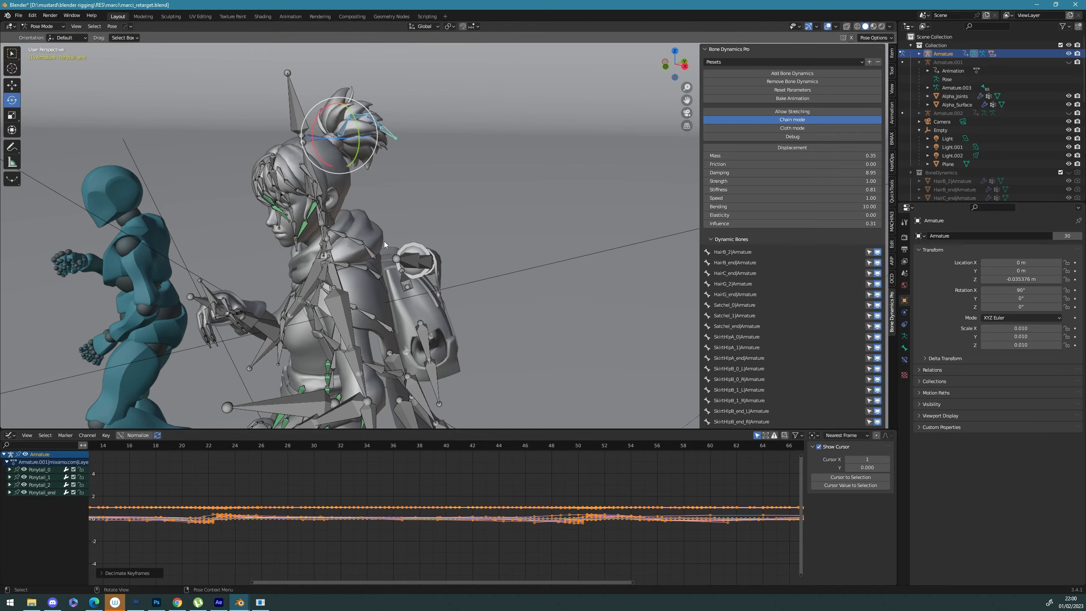
pyautogui.press('space')
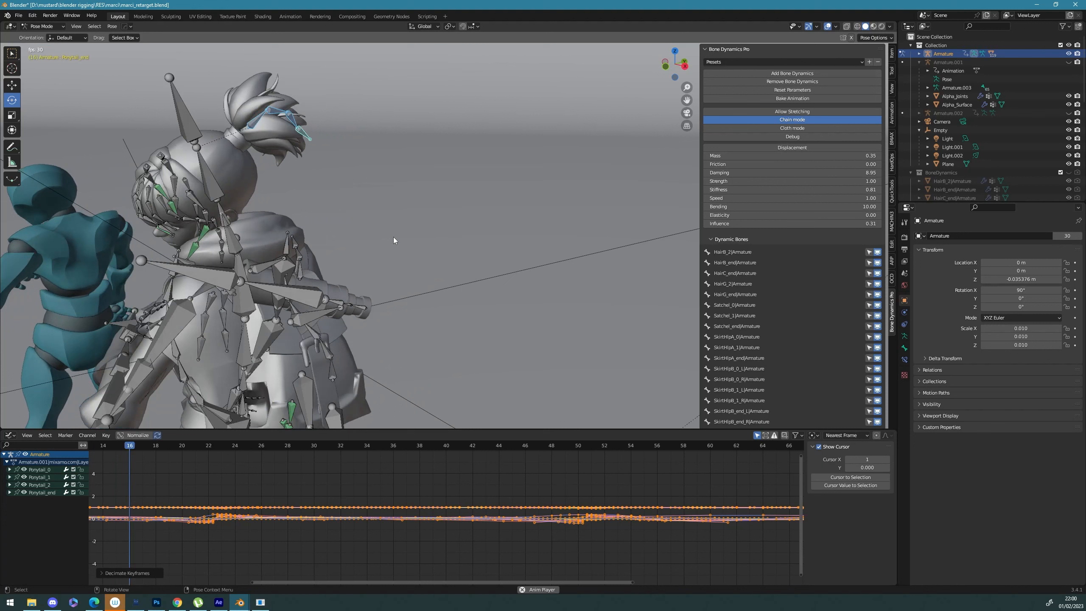
pyautogui.press('space')
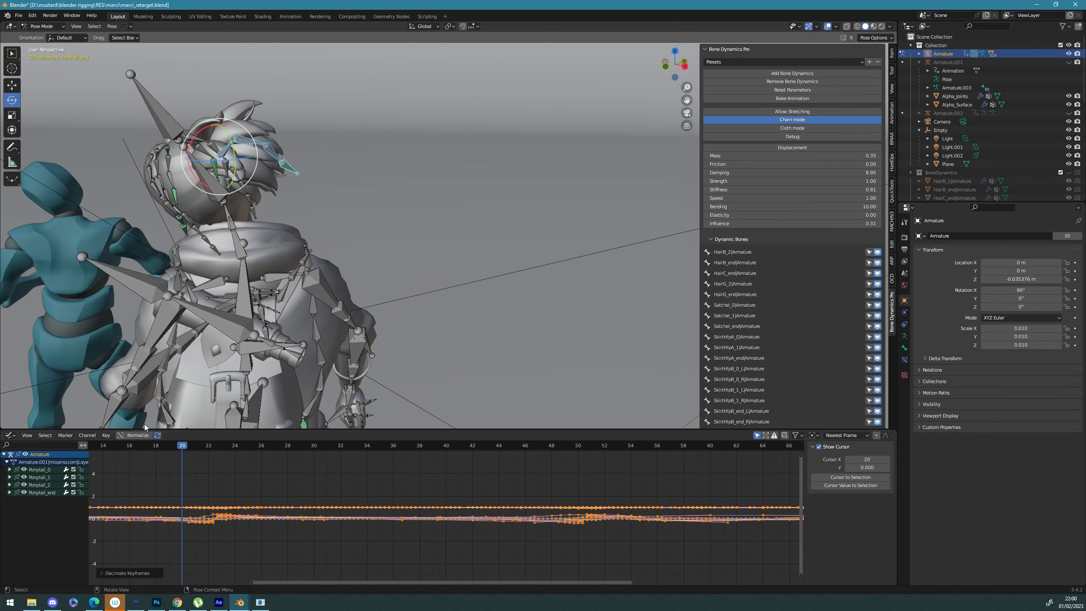
# Step: Smooth the selected ponytail keyframes in the graph
pyautogui.click(104, 435)
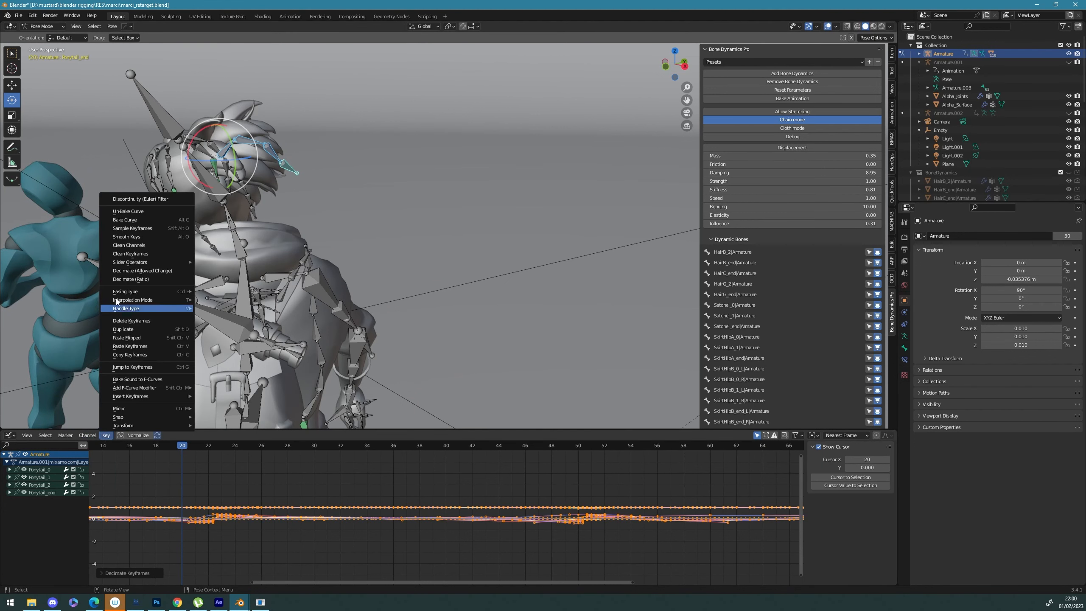
pyautogui.moveTo(143, 266)
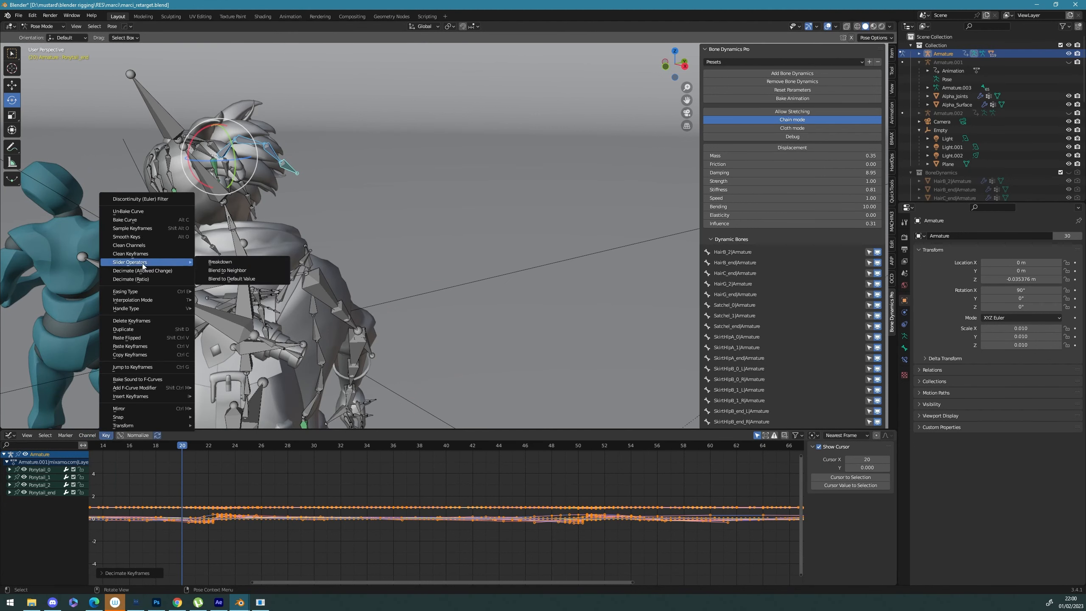
pyautogui.click(149, 238)
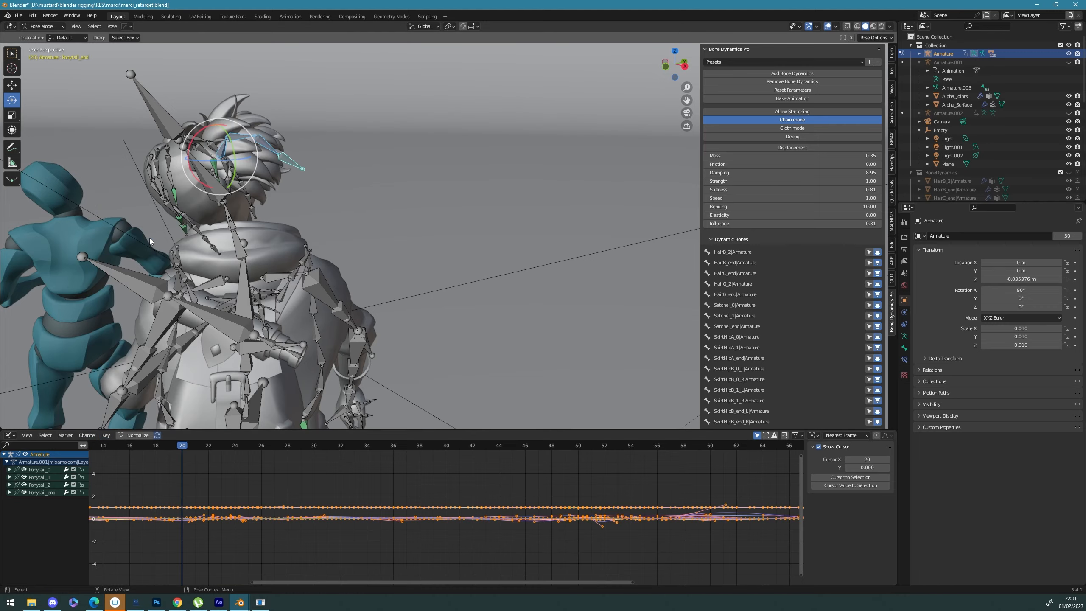